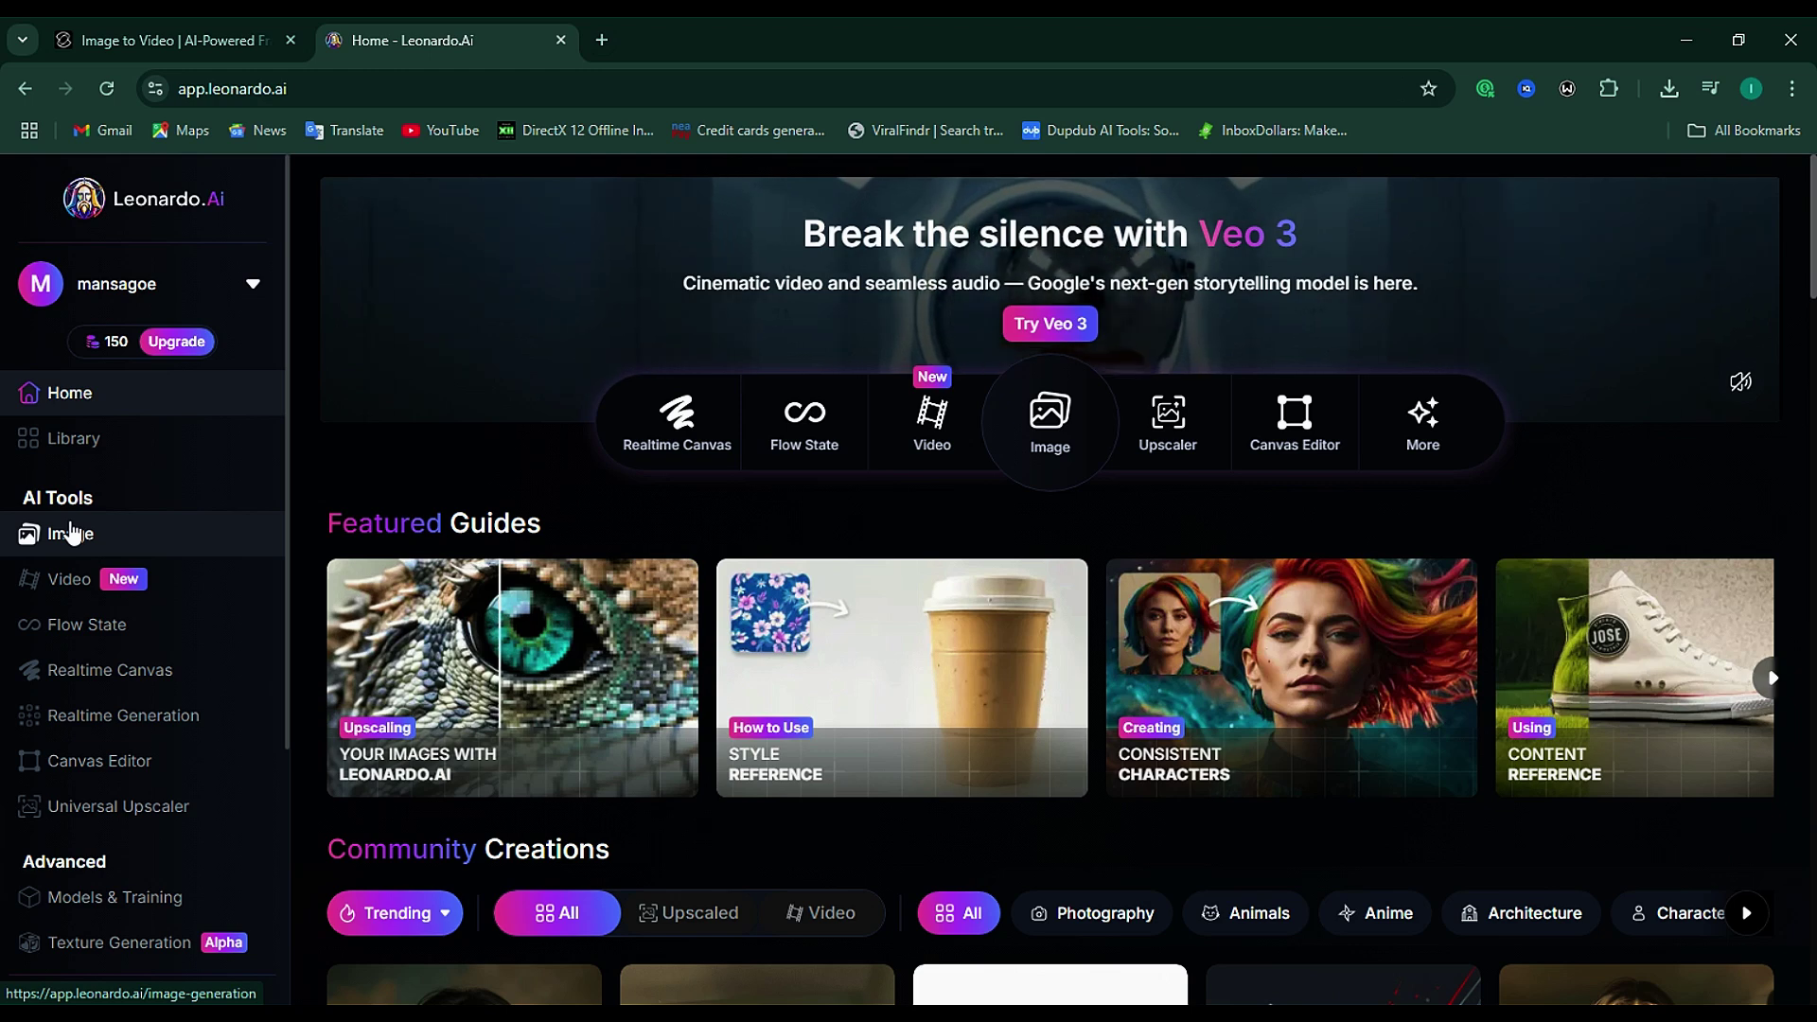
Open the AI image generation page and choose the Flux Dev model
{"action": "left_click", "coordinate": [71, 533]}
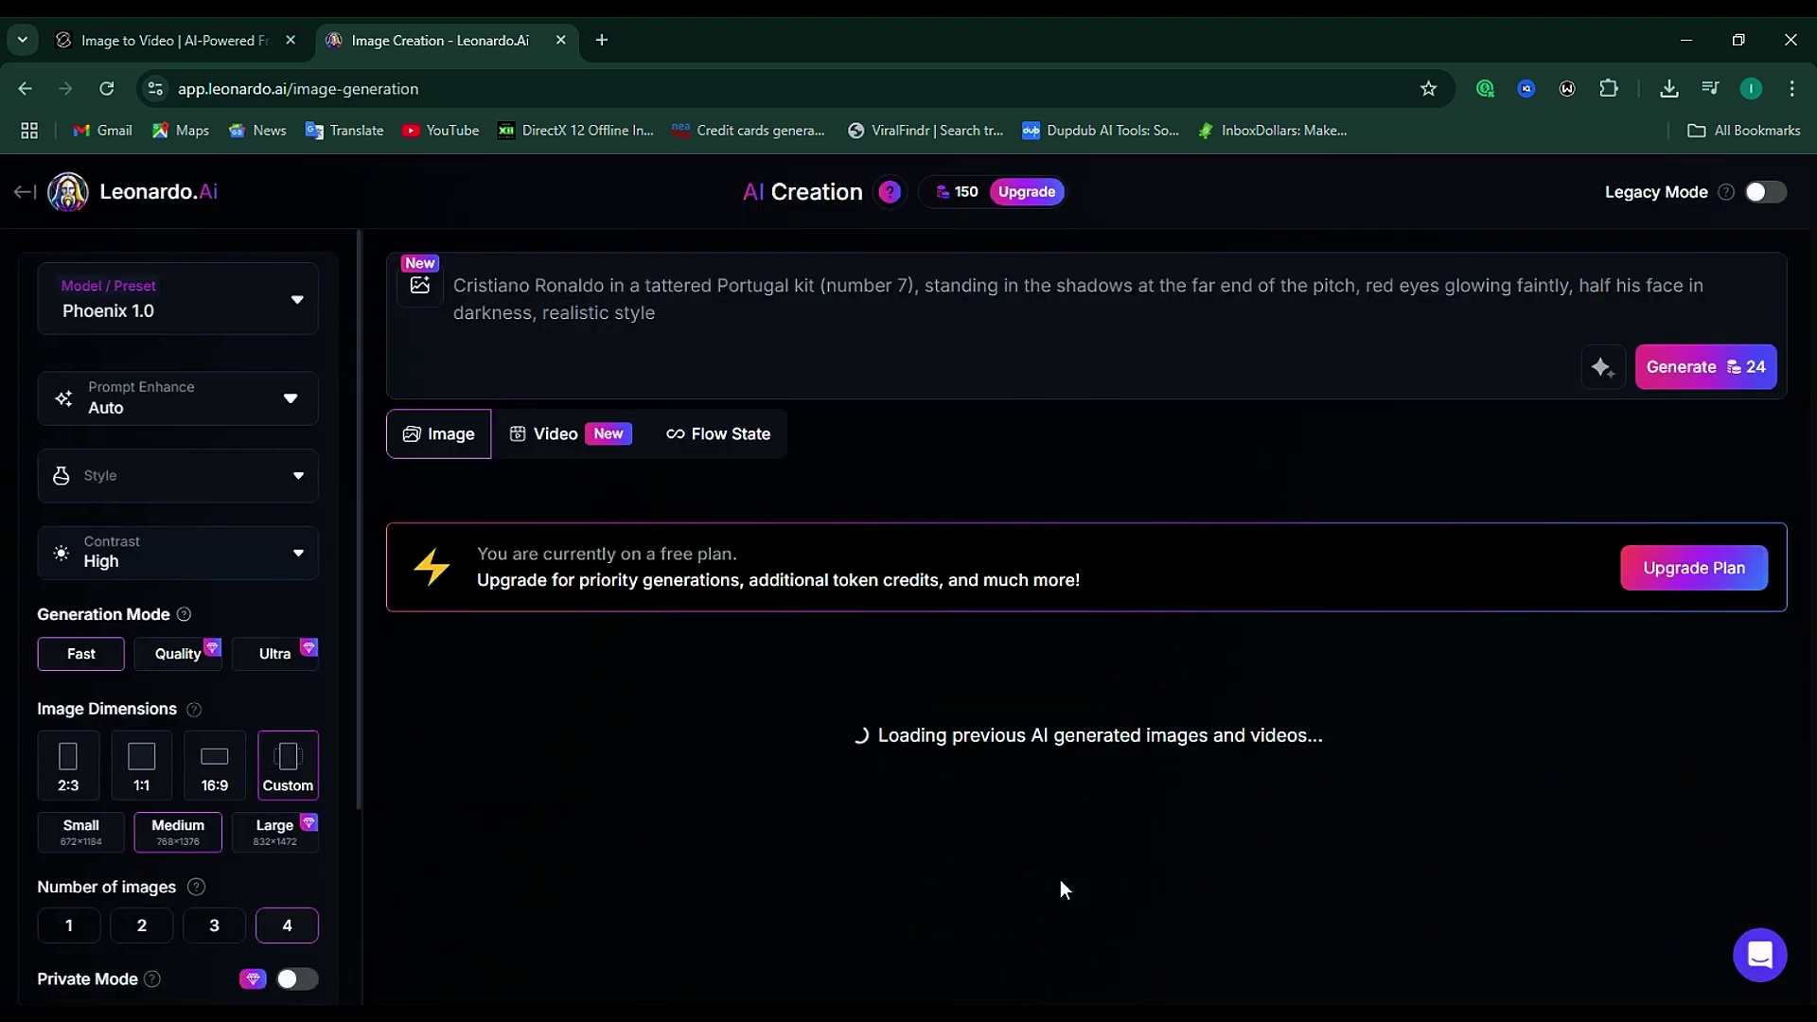
{"action": "left_click", "coordinate": [274, 324]}
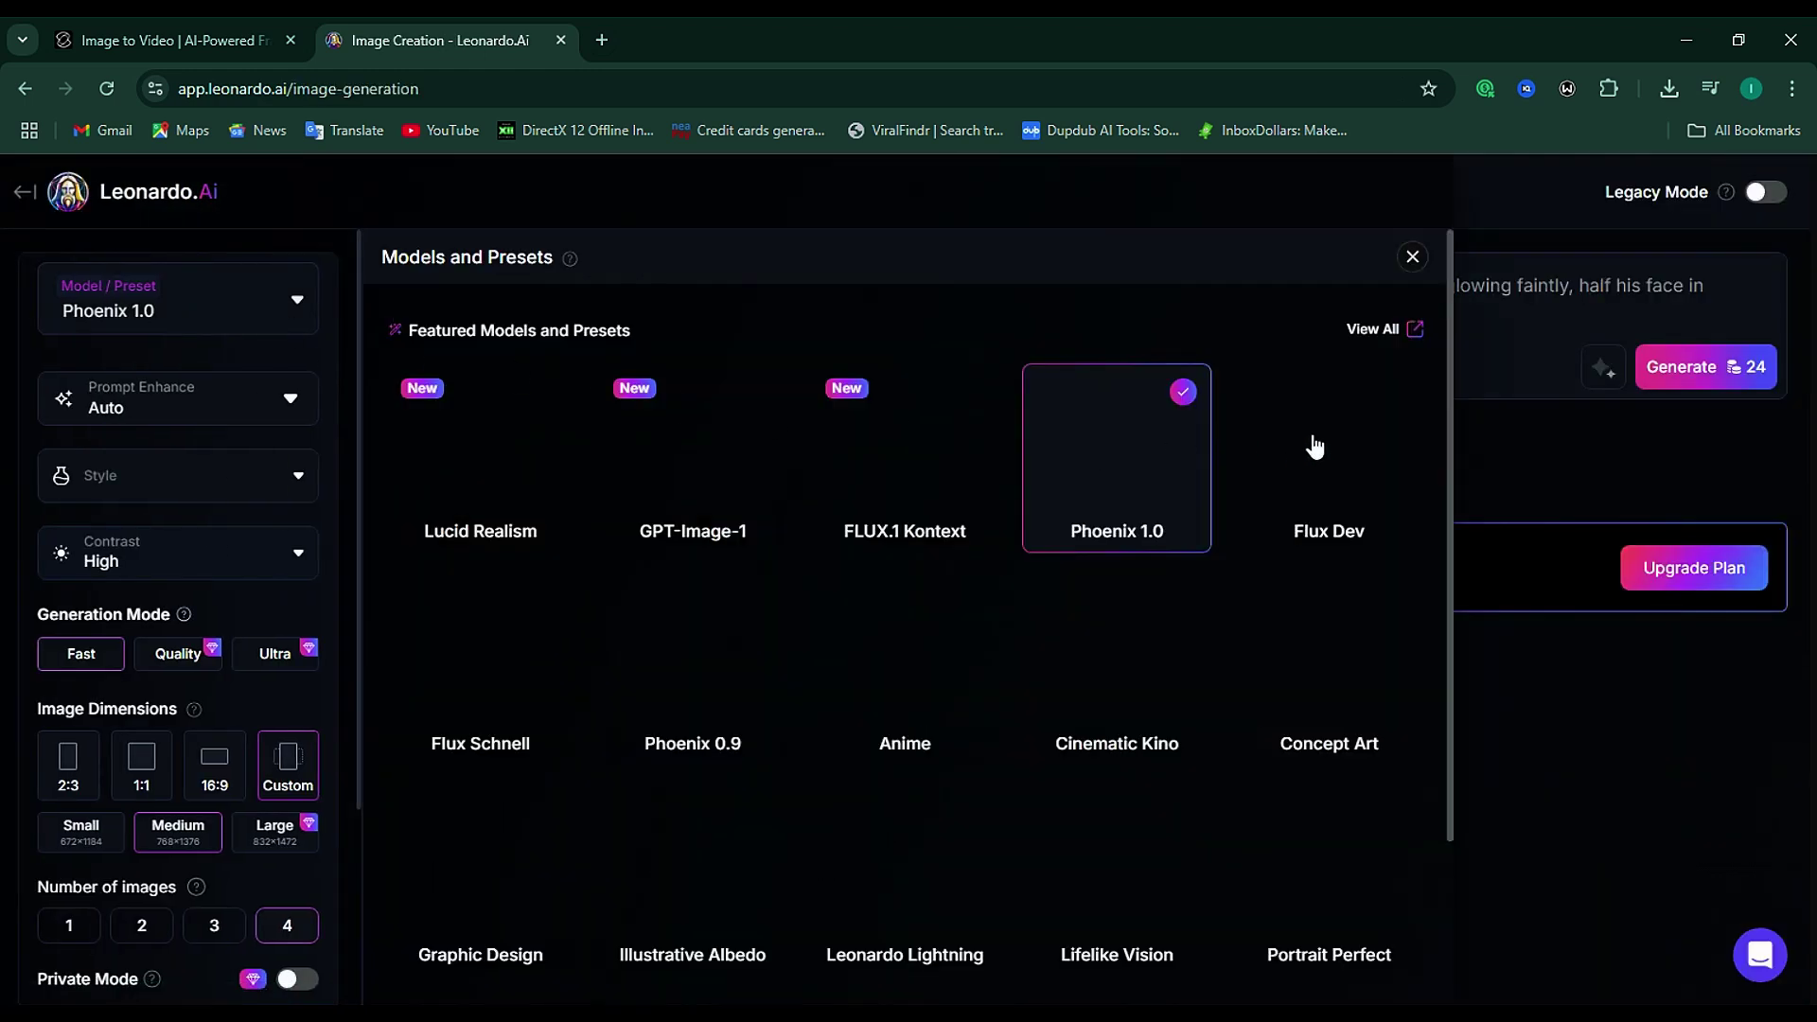
{"action": "left_click", "coordinate": [1323, 464]}
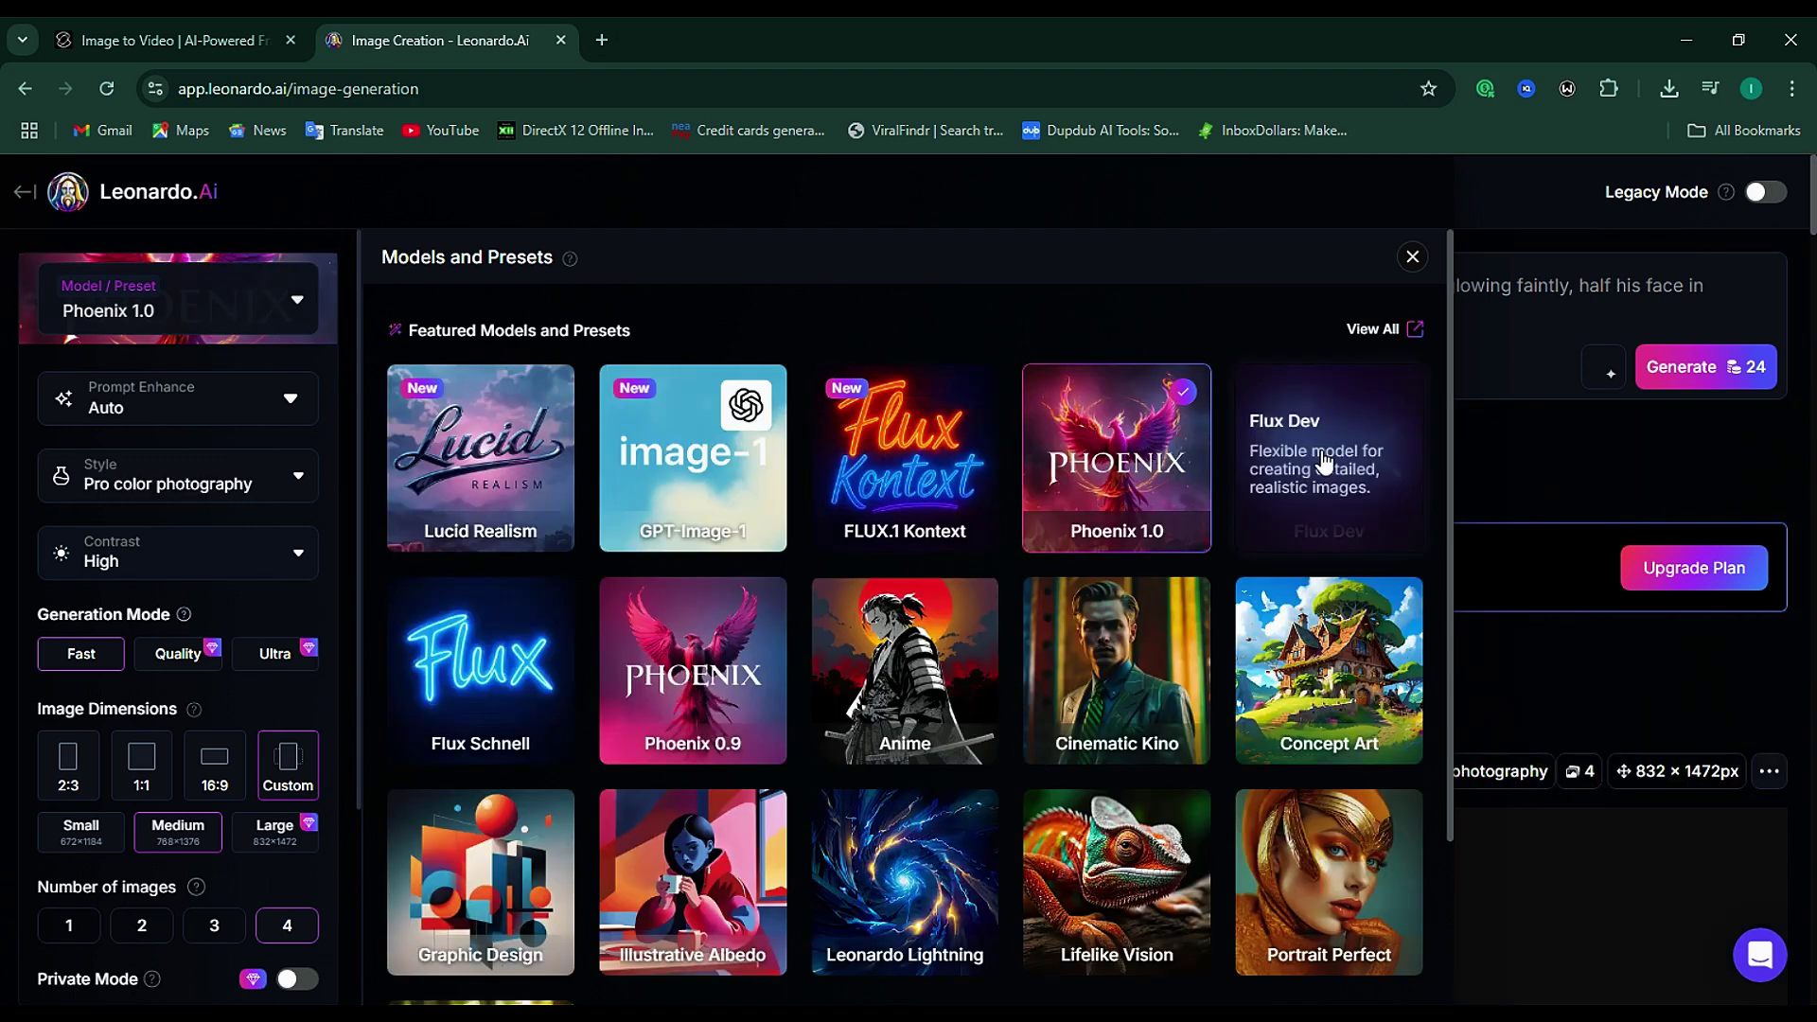
Set Prompt Enhance to Off and review the available styles and custom image dimensions
{"action": "left_click", "coordinate": [224, 421]}
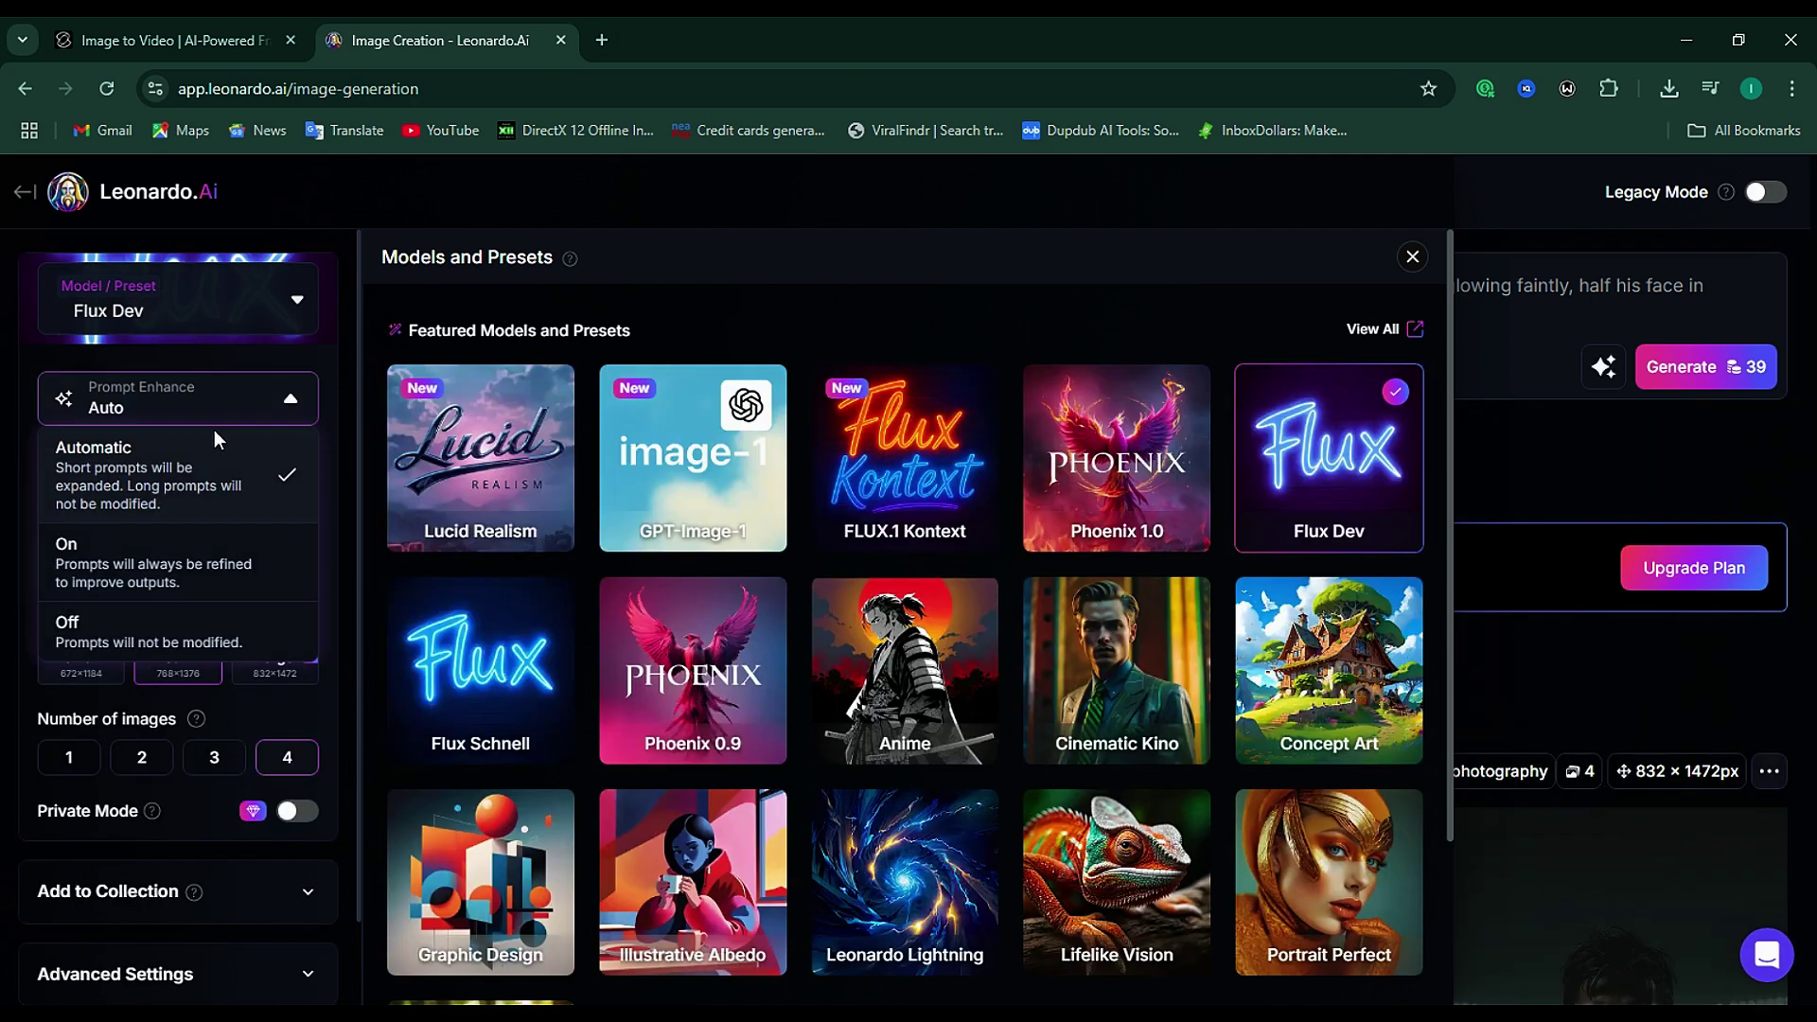
{"action": "left_click", "coordinate": [142, 620]}
{"action": "left_click", "coordinate": [221, 489]}
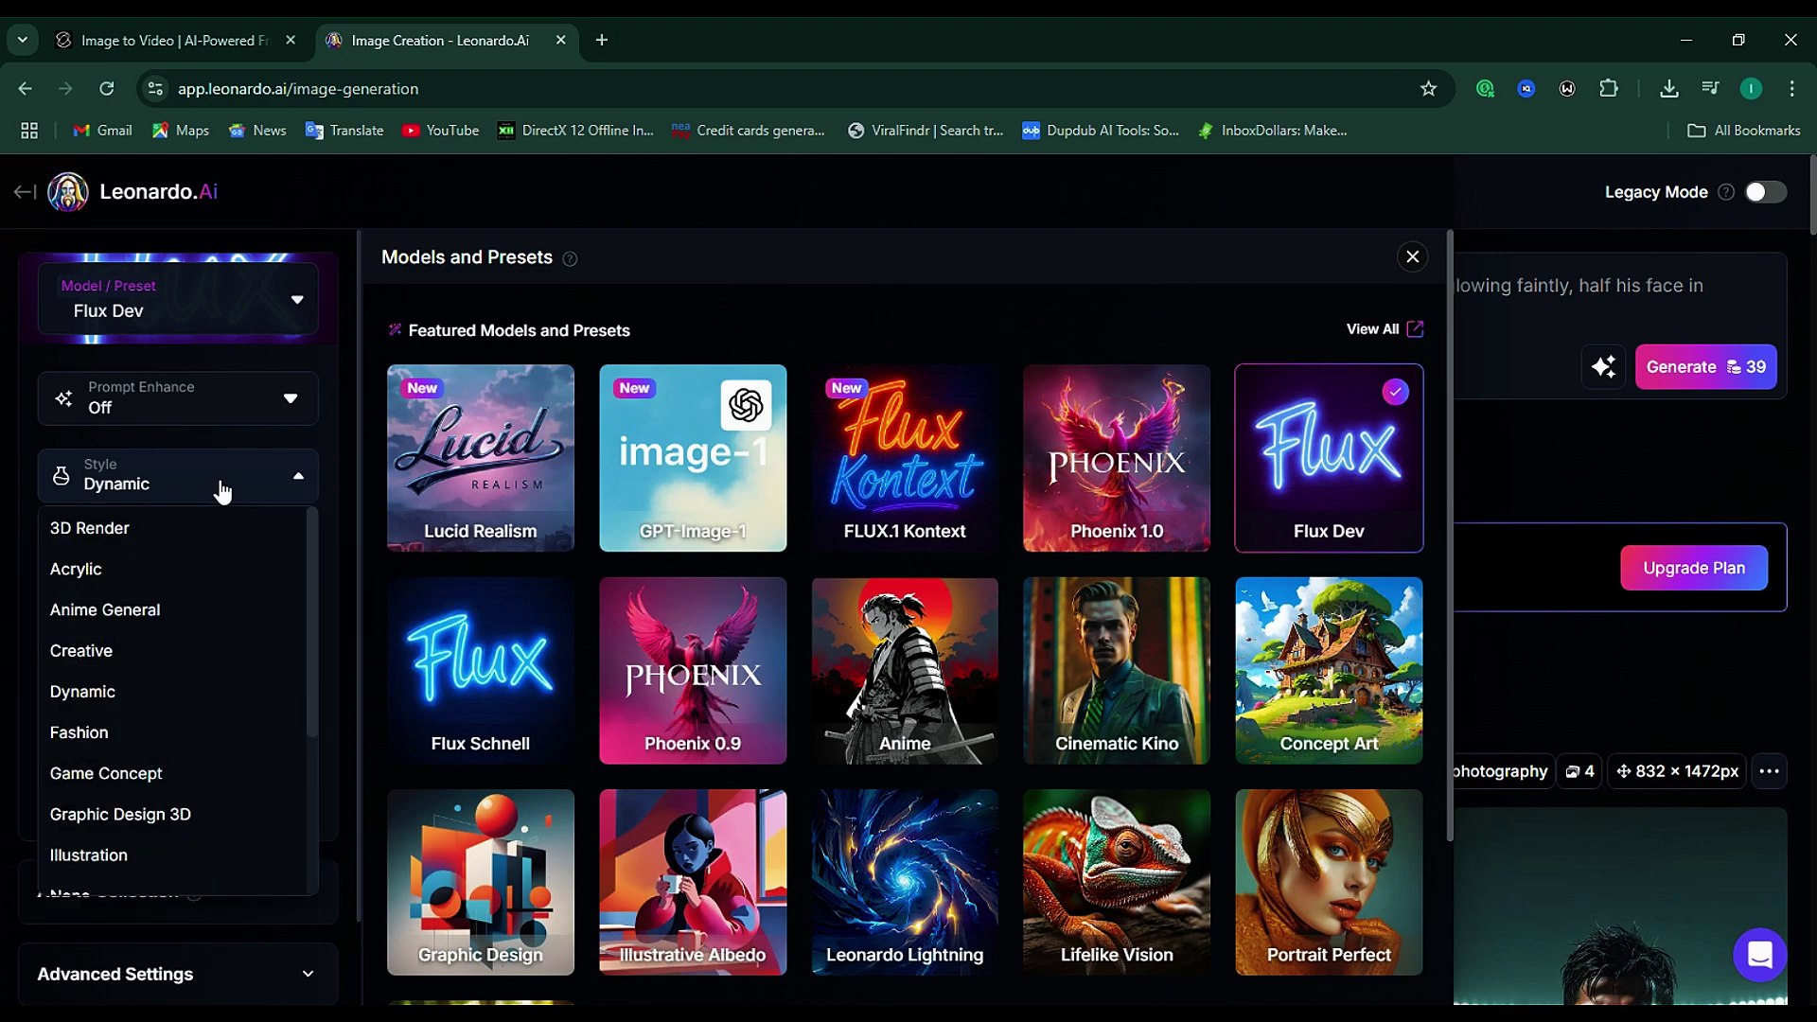
{"action": "left_click", "coordinate": [221, 484]}
{"action": "left_click", "coordinate": [289, 609]}
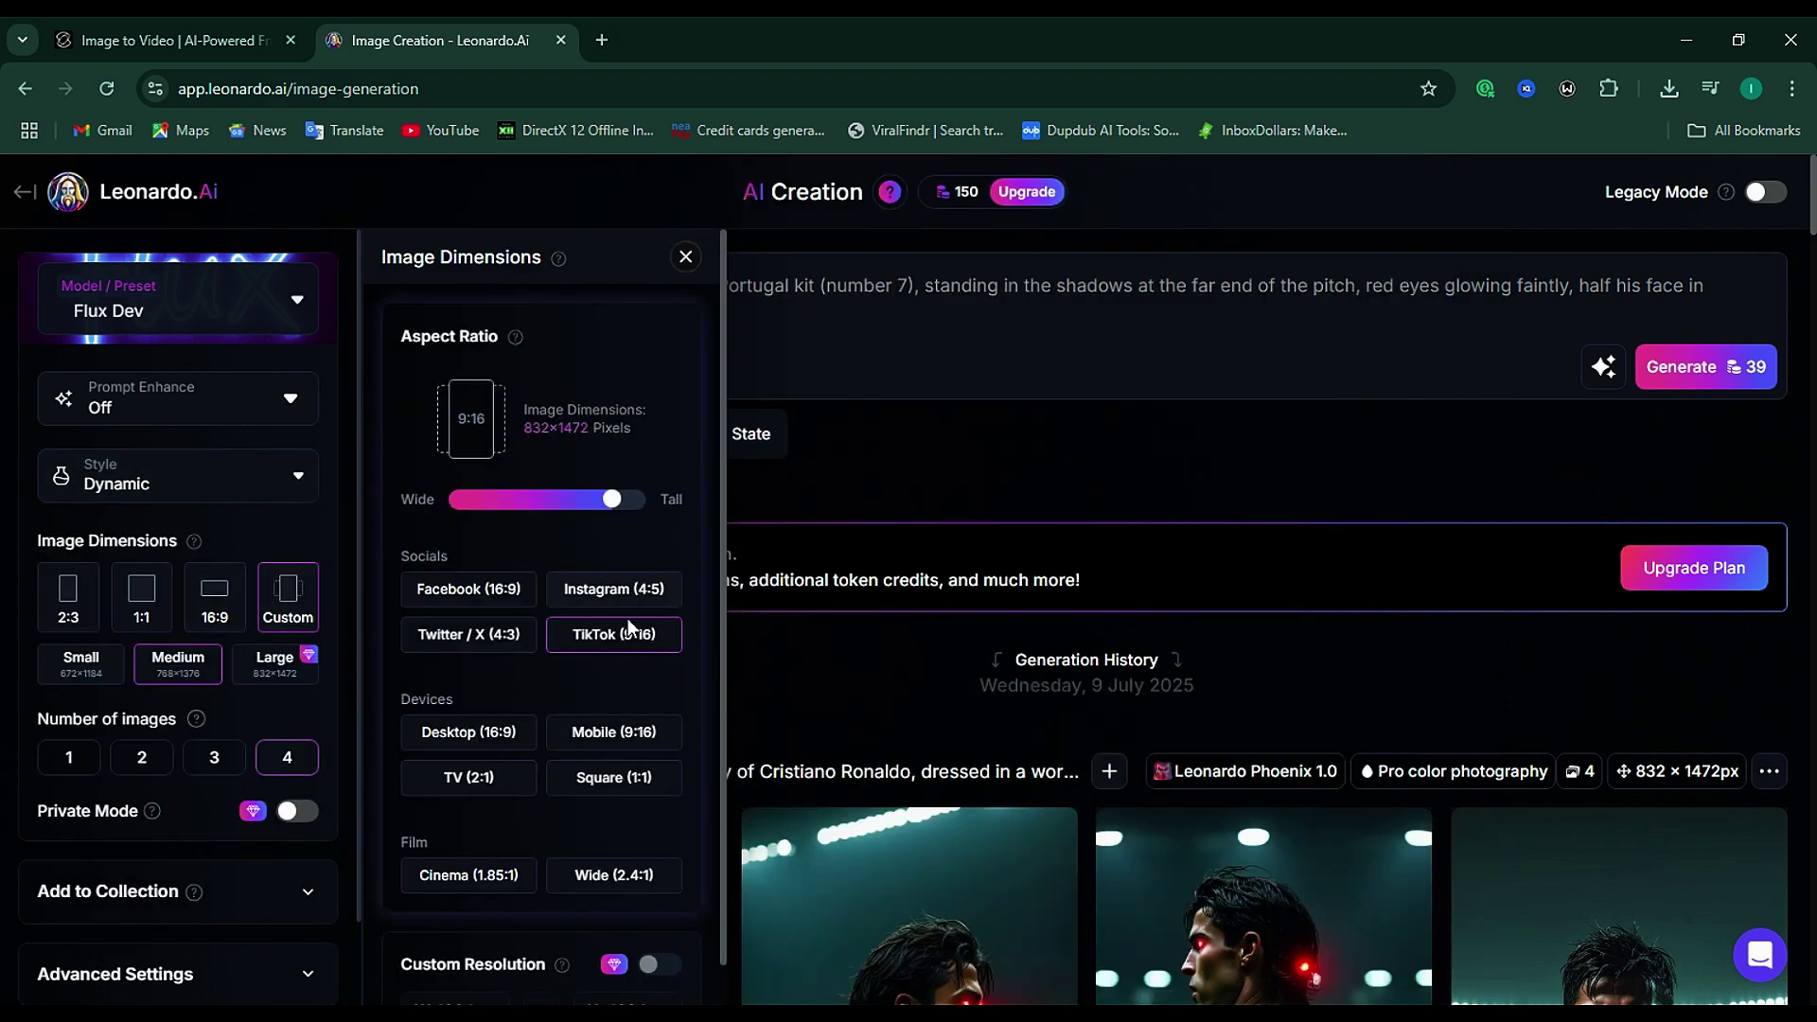
{"action": "left_click", "coordinate": [685, 256]}
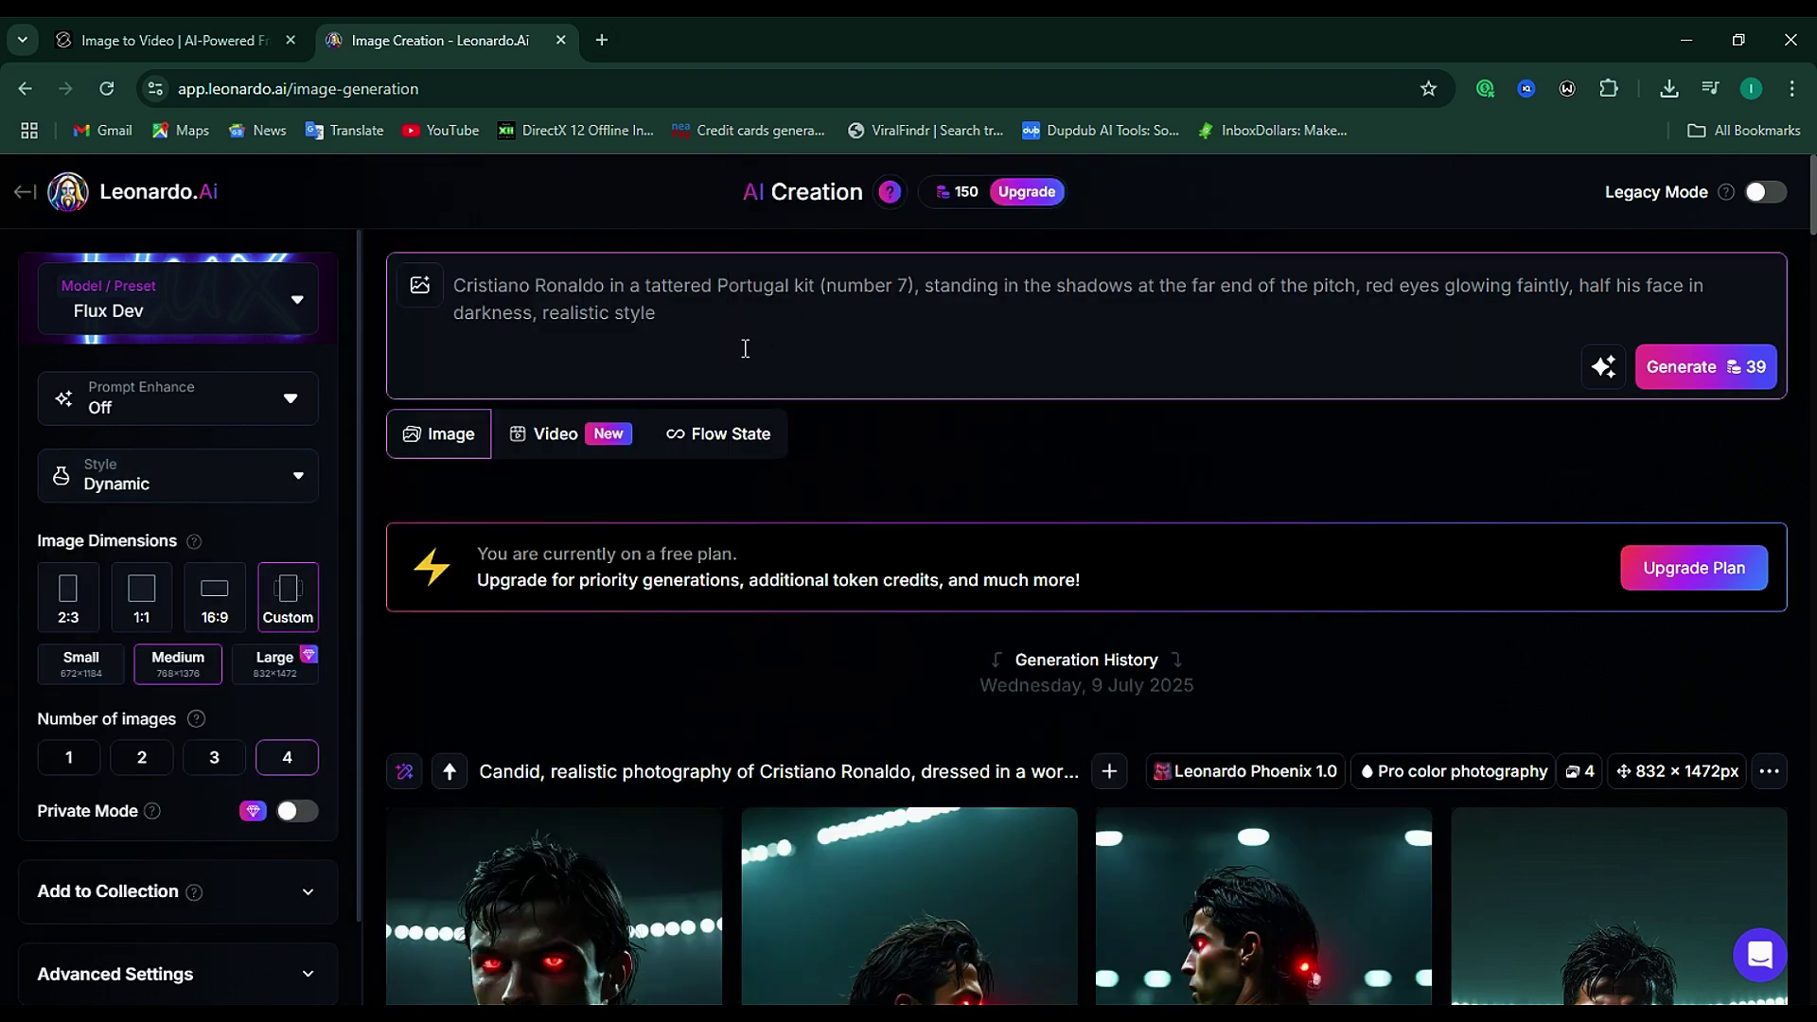
Generate images from the prompt "A teenage girl wearing headphones, sitting on a rooftop at sunset, glowing city skyline in the background, anime style."
{"action": "left_click_drag", "start_coordinate": [742, 348], "coordinate": [507, 261]}
{"action": "type", "text": "\"A teenage girl wearing headphones, sitting on a rooftop at sunset, glowing city skyline in the background, anime style.\""}
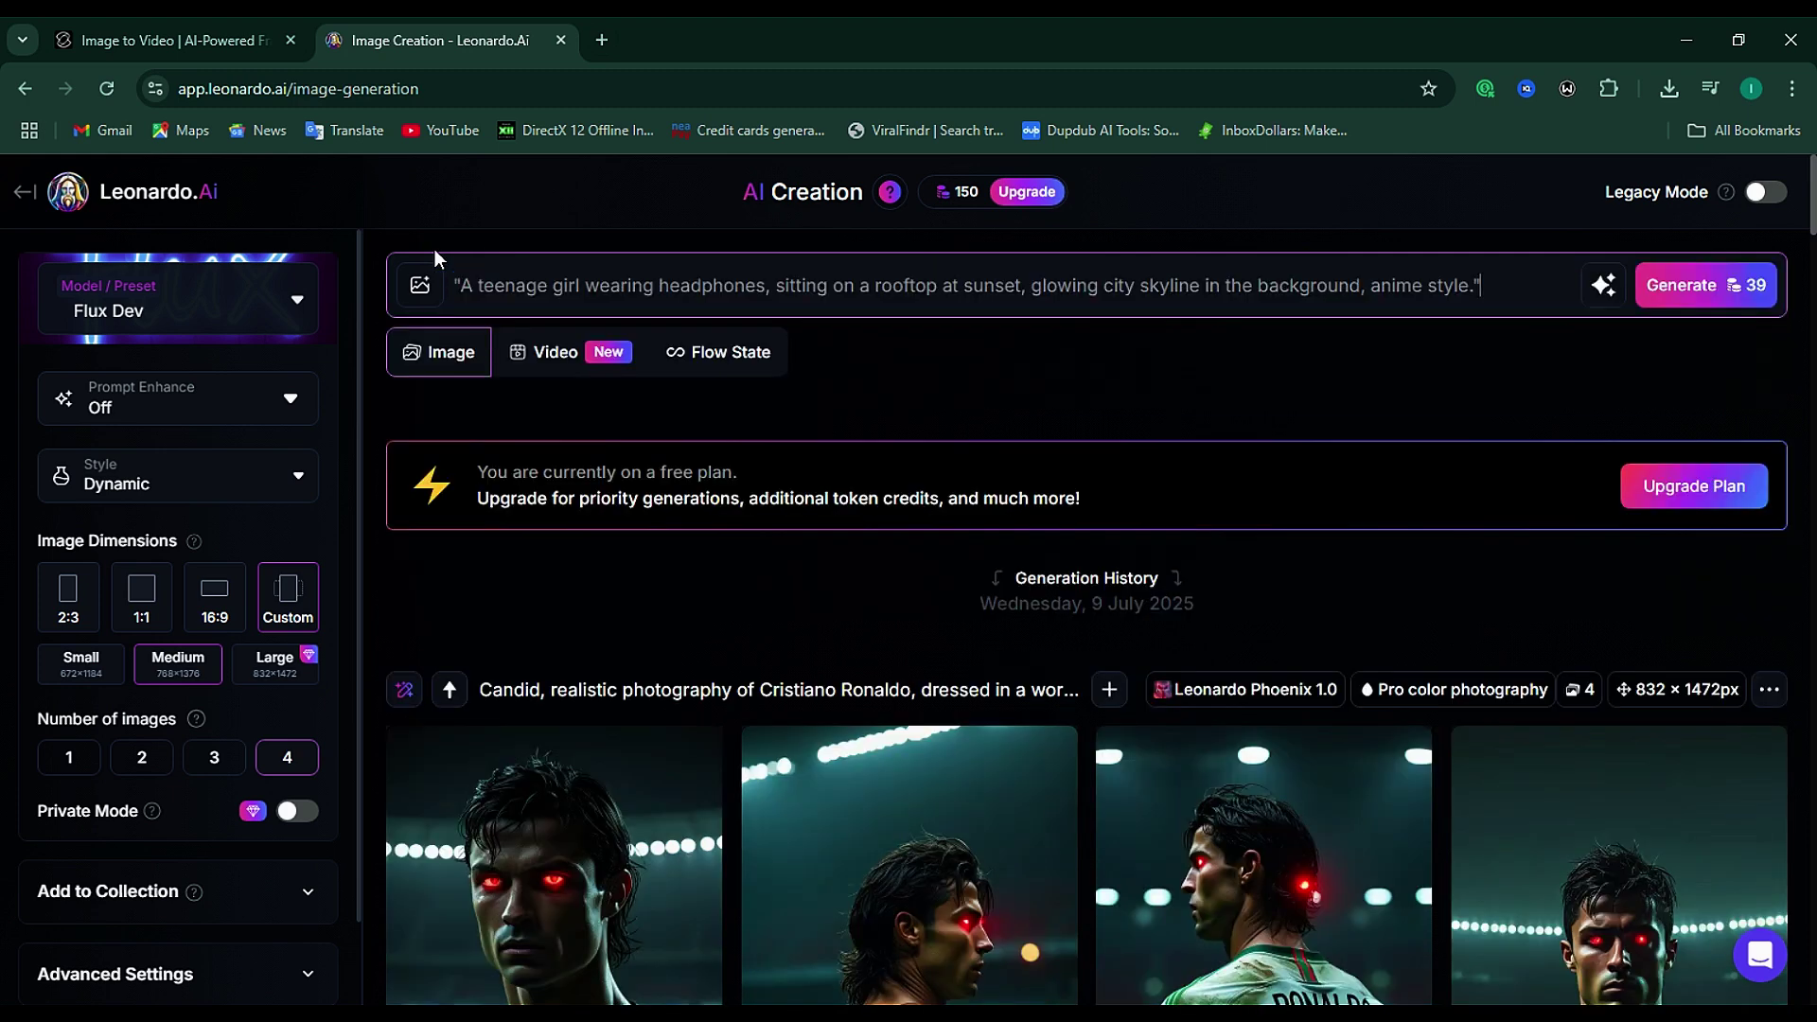
{"action": "left_click", "coordinate": [1675, 289]}
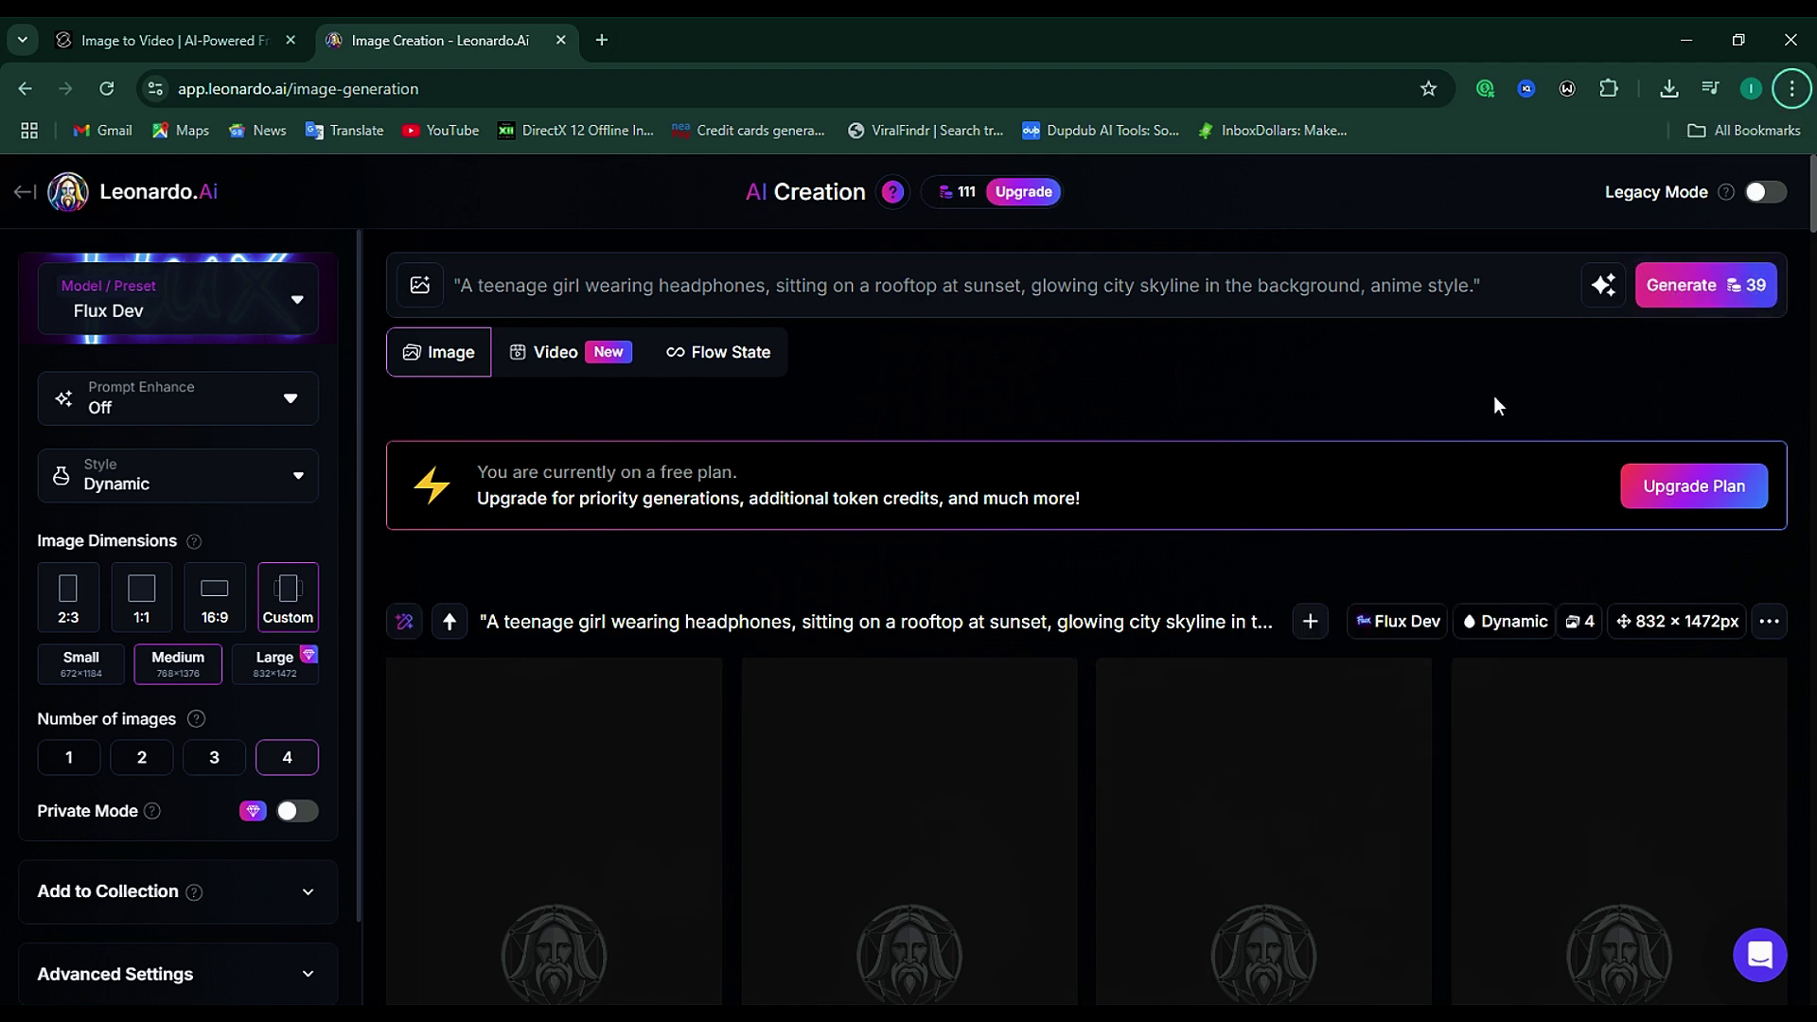
Compare the generated rooftop girl images and download the second one, showing the girl with a backpack
{"action": "scroll", "coordinate": [1098, 399], "scroll_direction": "down", "scroll_amount": 1}
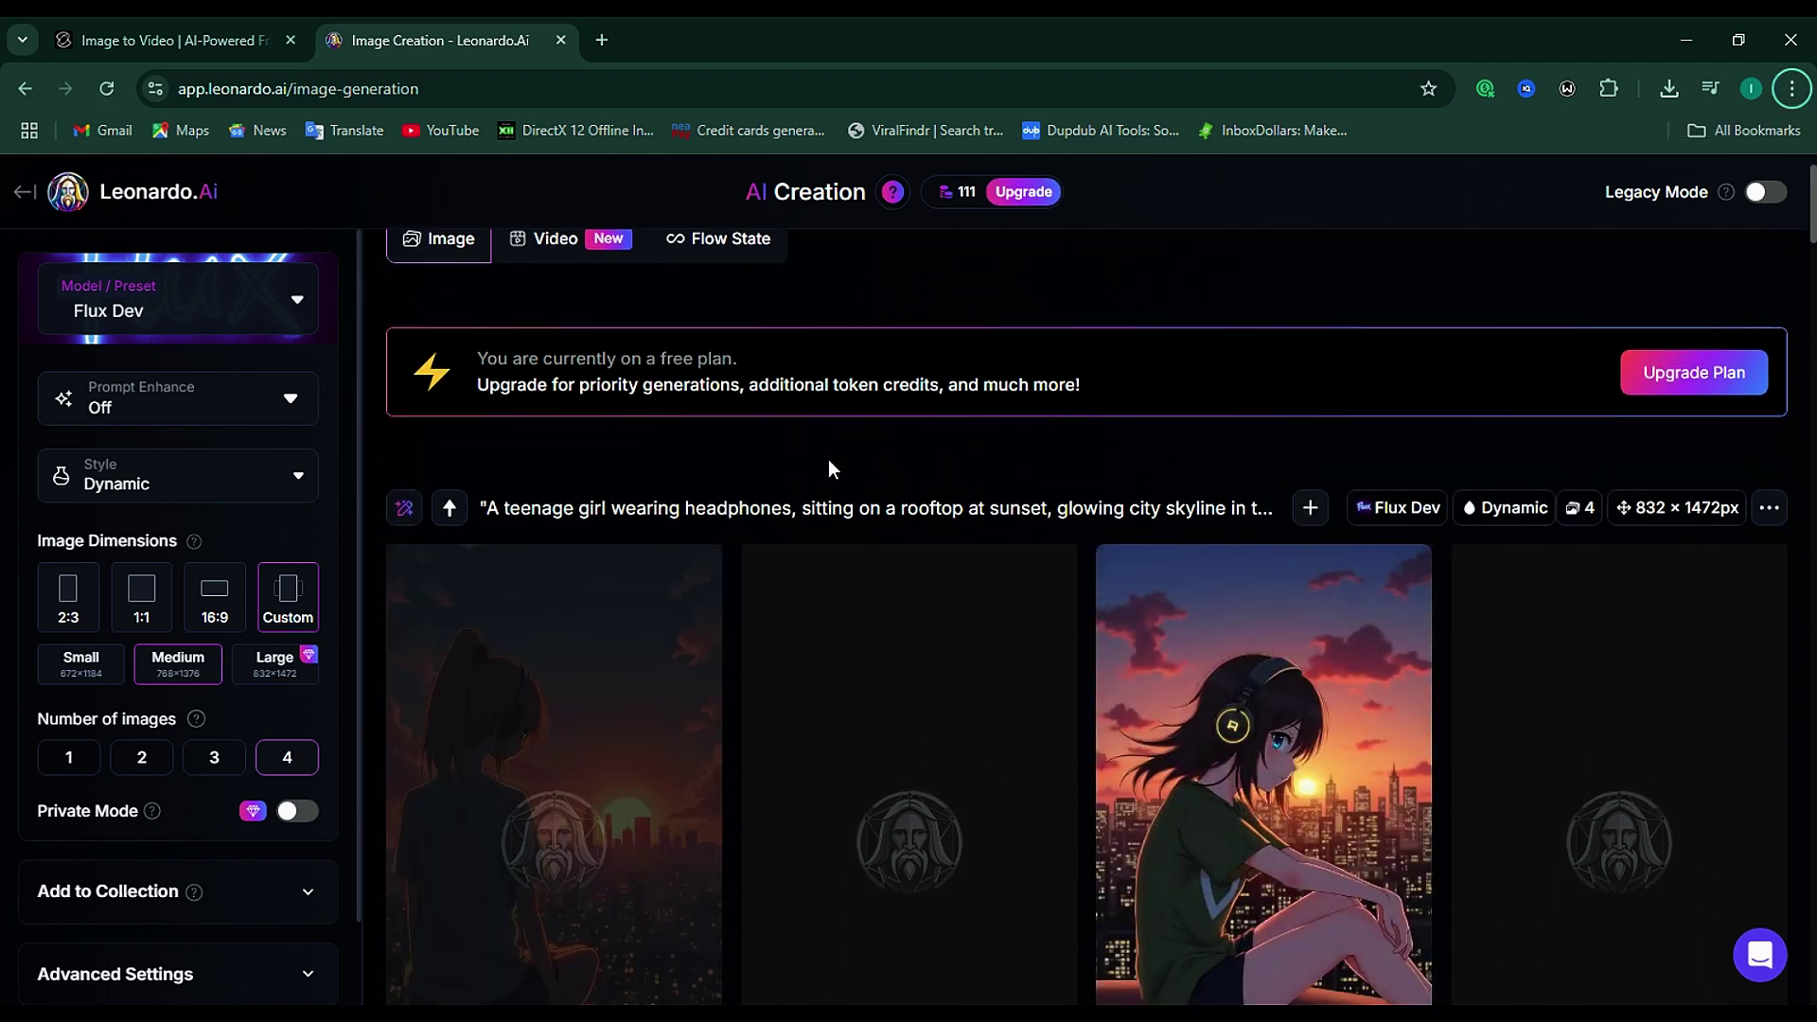
{"action": "mouse_move", "coordinate": [615, 733]}
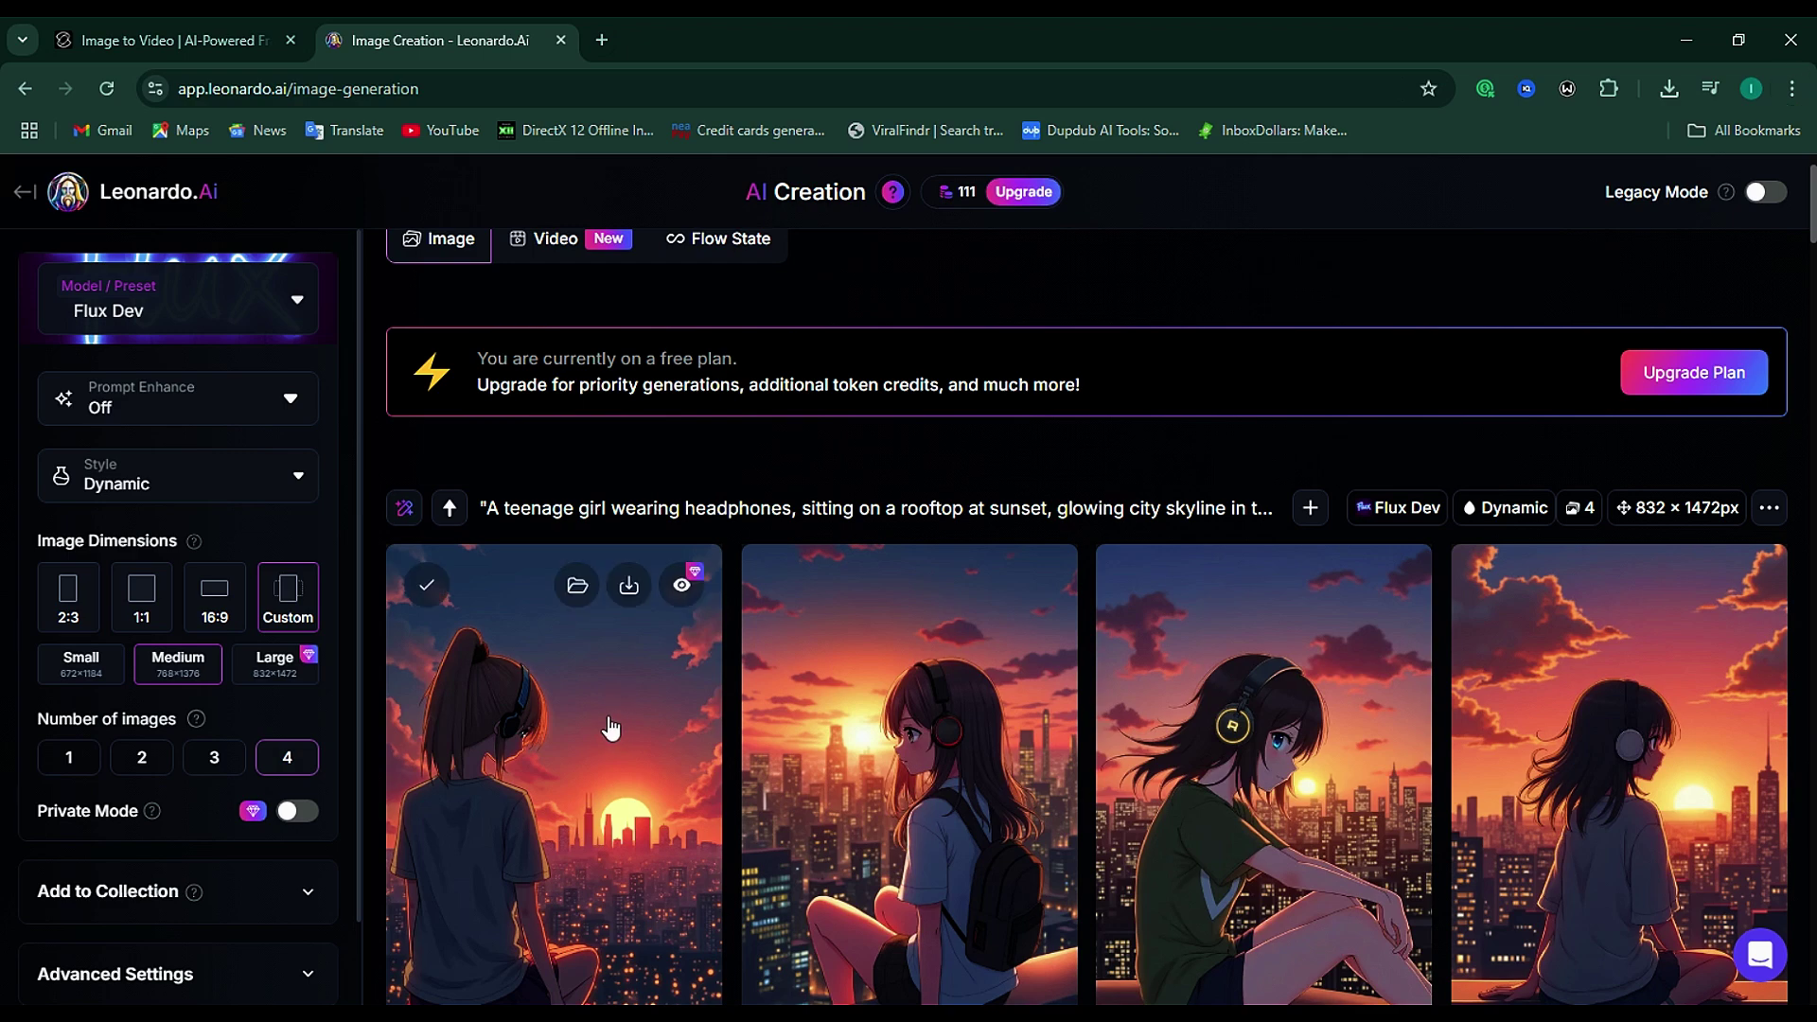
{"action": "scroll", "coordinate": [611, 728], "scroll_direction": "down", "scroll_amount": 3}
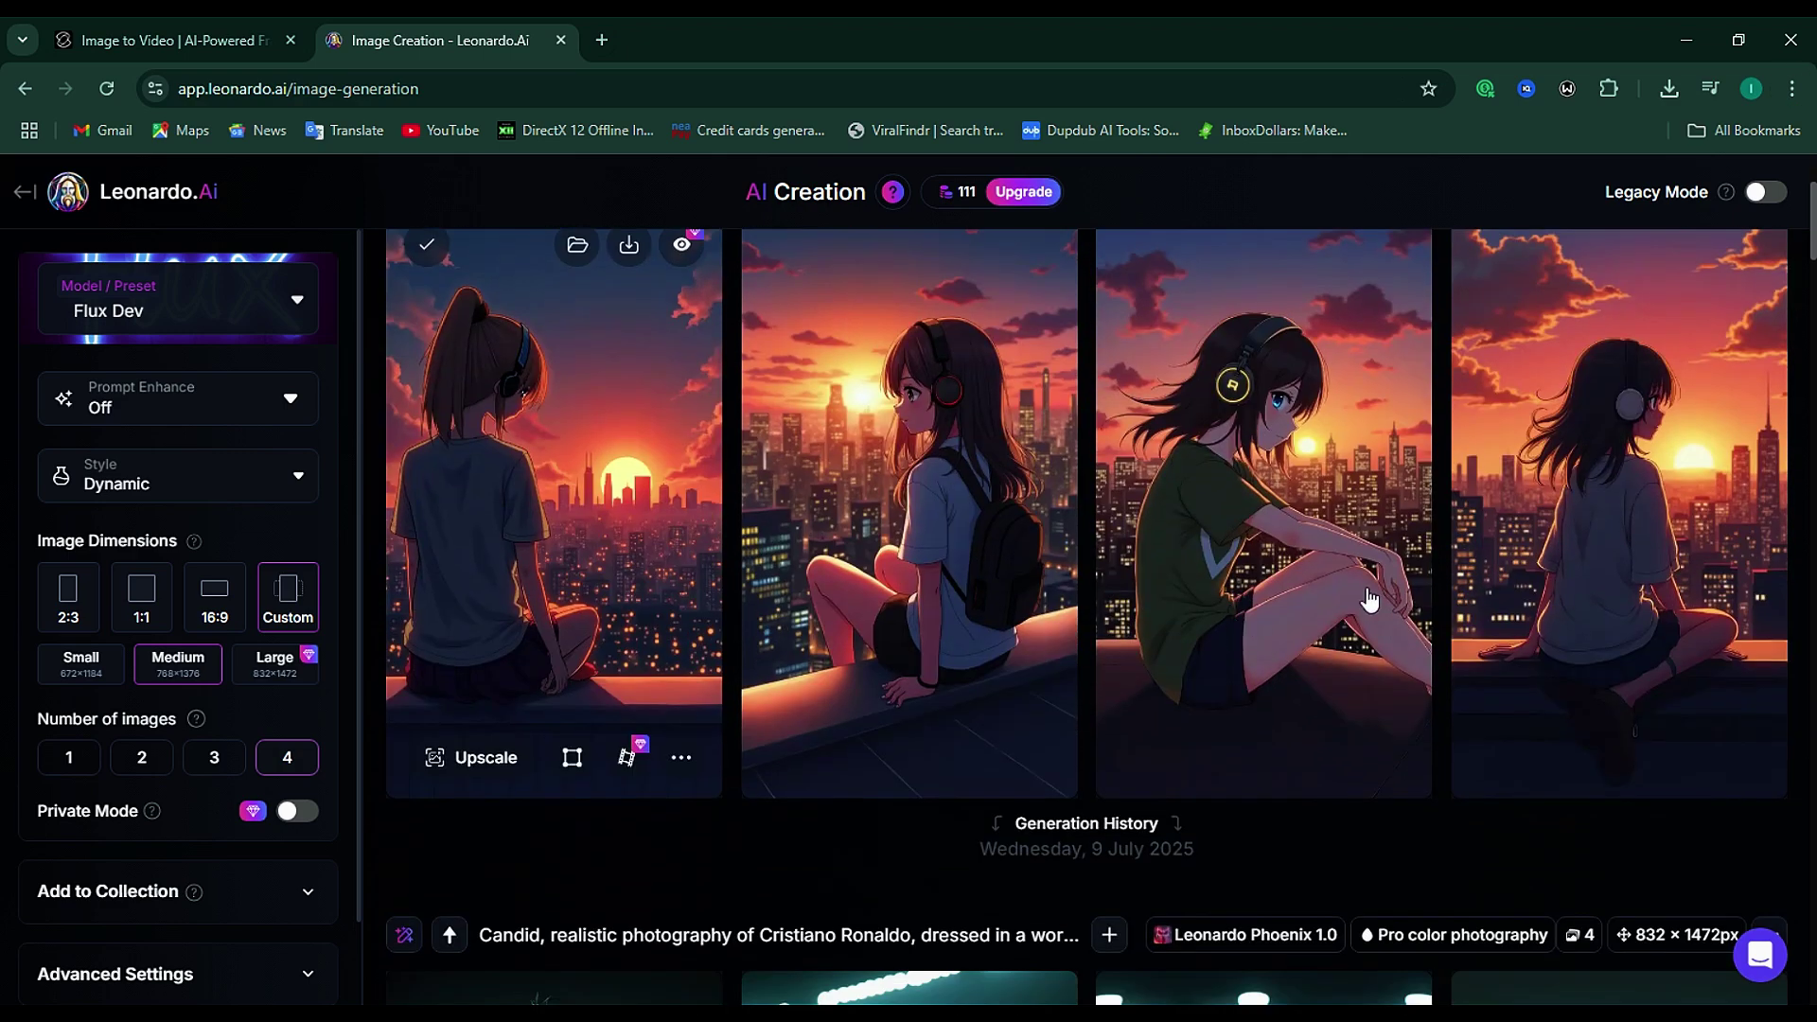
{"action": "scroll", "coordinate": [797, 594], "scroll_direction": "up", "scroll_amount": 1}
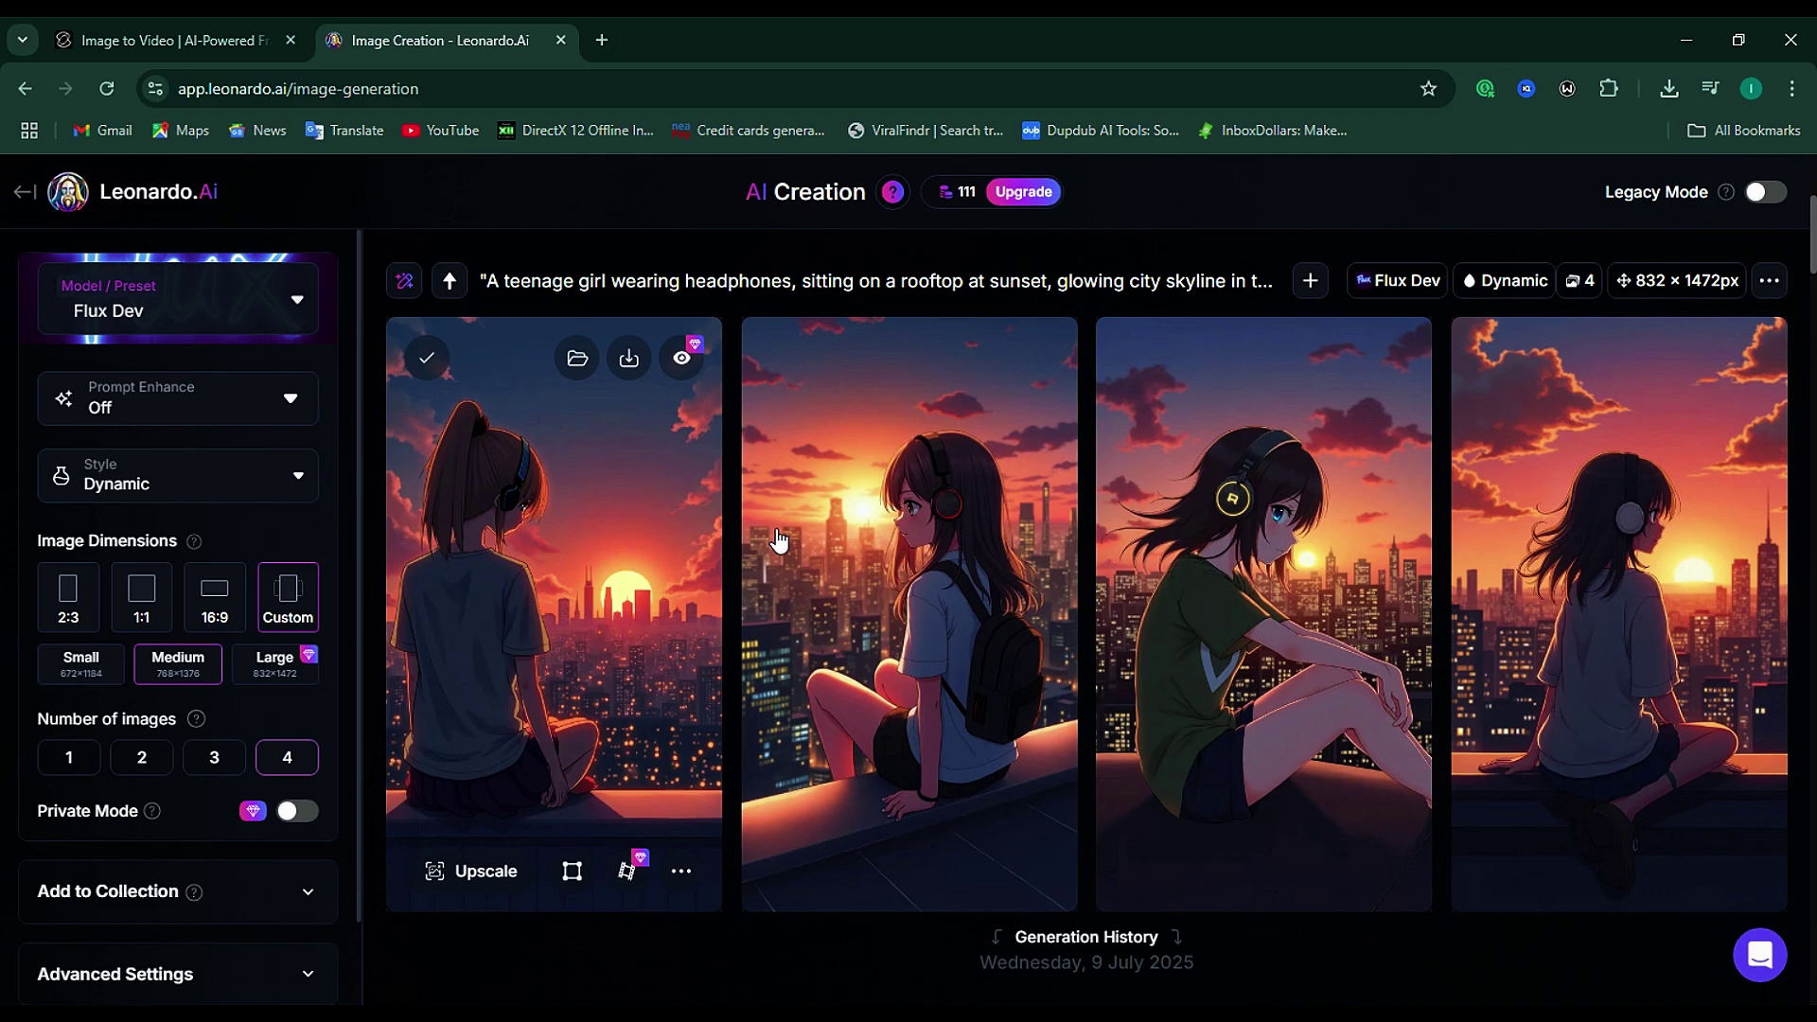
{"action": "scroll", "coordinate": [777, 539], "scroll_direction": "up", "scroll_amount": 1}
{"action": "scroll", "coordinate": [1291, 681], "scroll_direction": "down", "scroll_amount": 1}
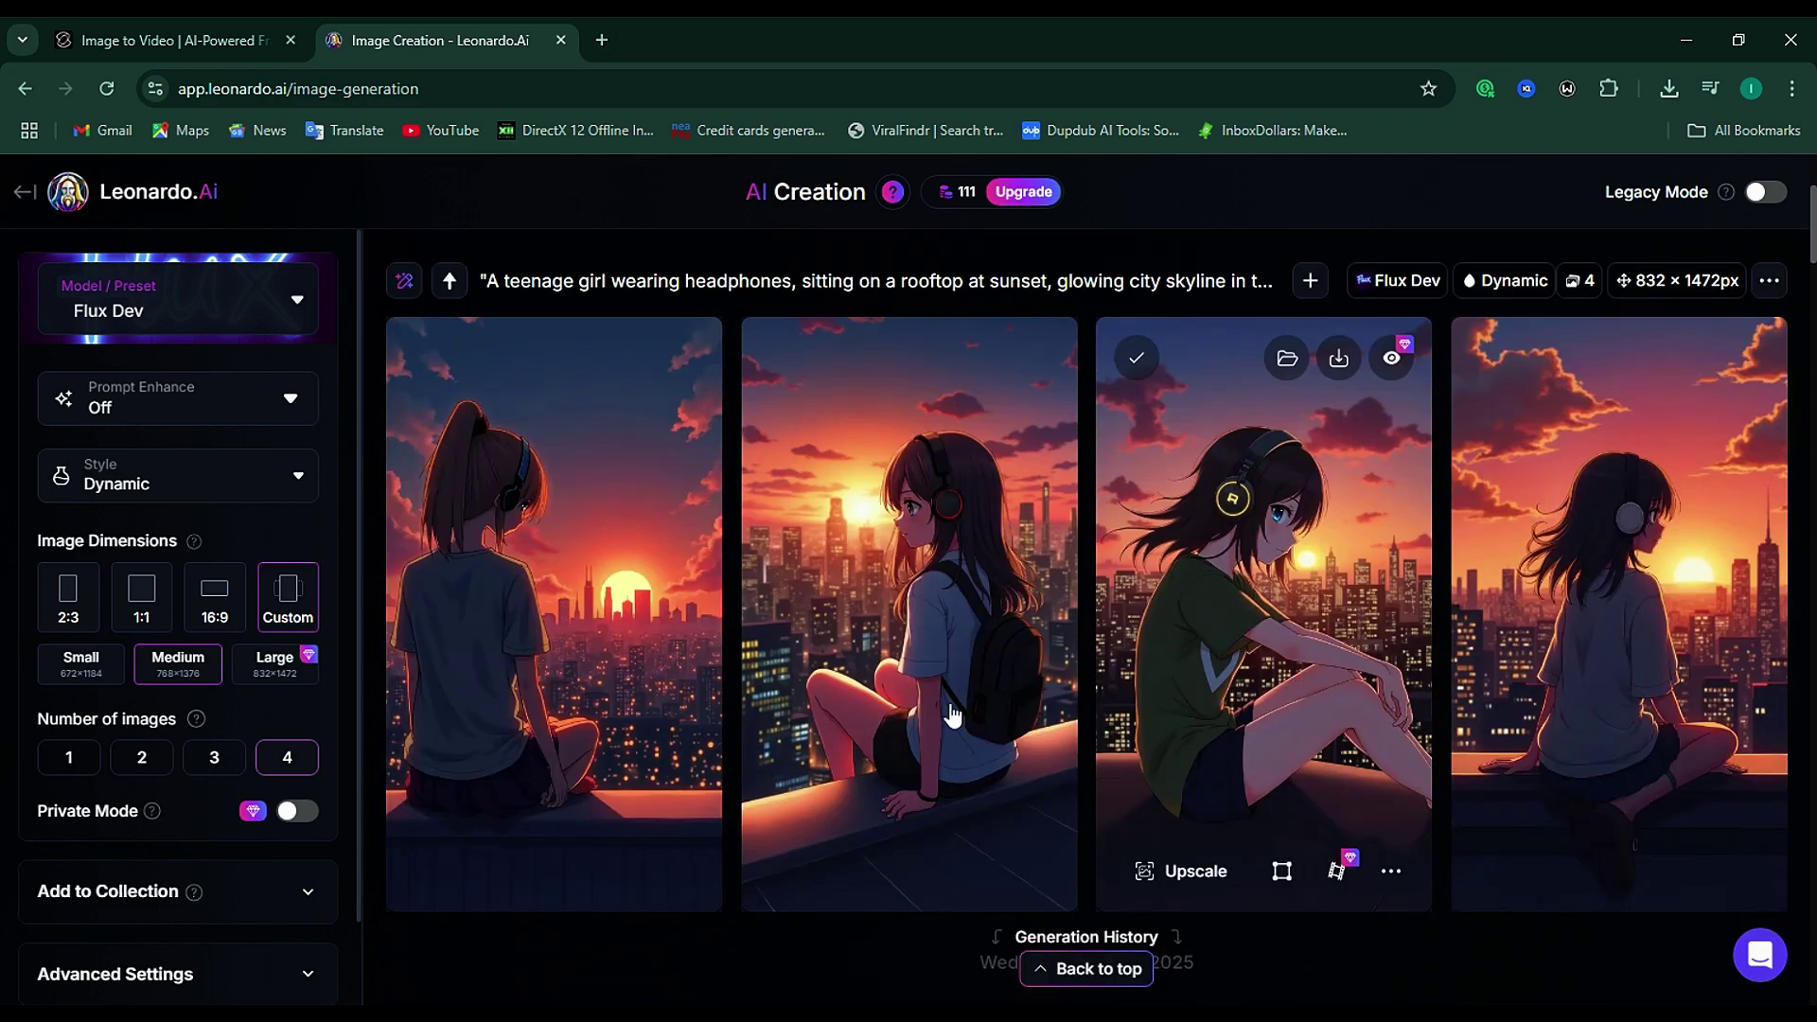
{"action": "scroll", "coordinate": [946, 710], "scroll_direction": "up", "scroll_amount": 1}
{"action": "left_click", "coordinate": [982, 474]}
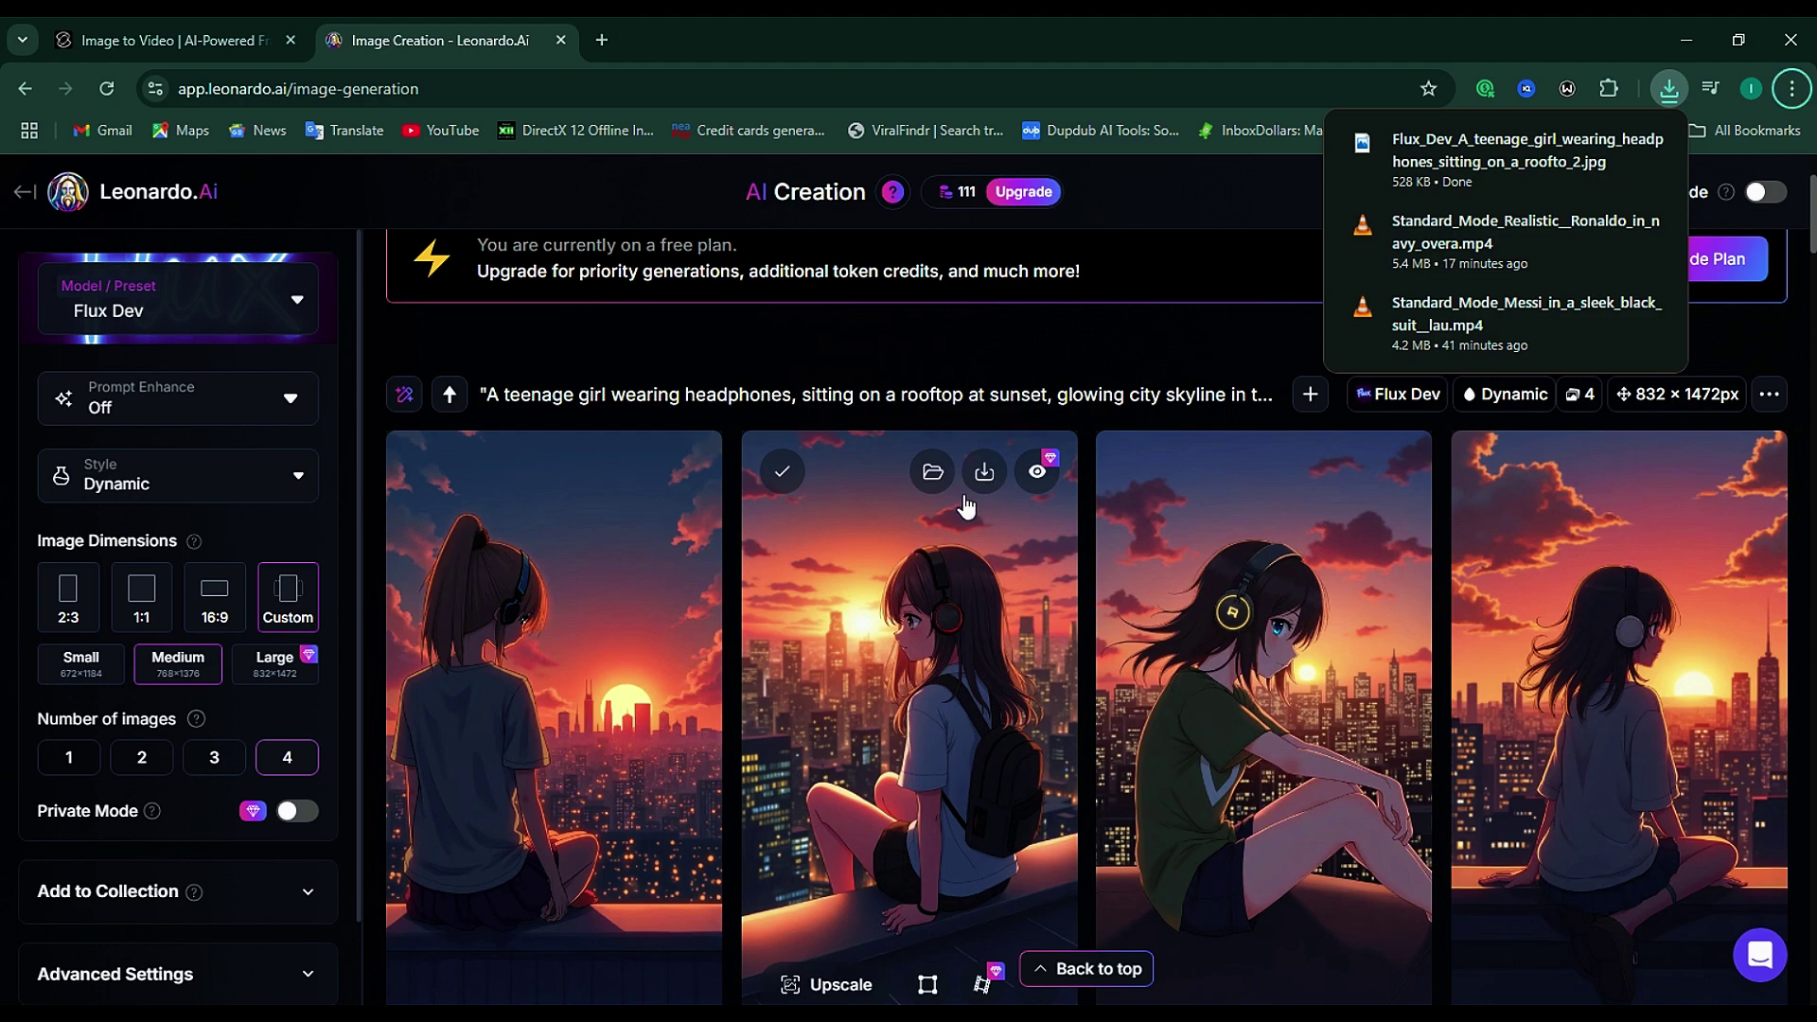
Replace the prompt with "A wizard casting a glowing blue spell in a forest at night, cinematic lighting." and generate the images
{"action": "scroll", "coordinate": [1230, 397], "scroll_direction": "up", "scroll_amount": 2}
{"action": "key", "text": "ctrl+a"}
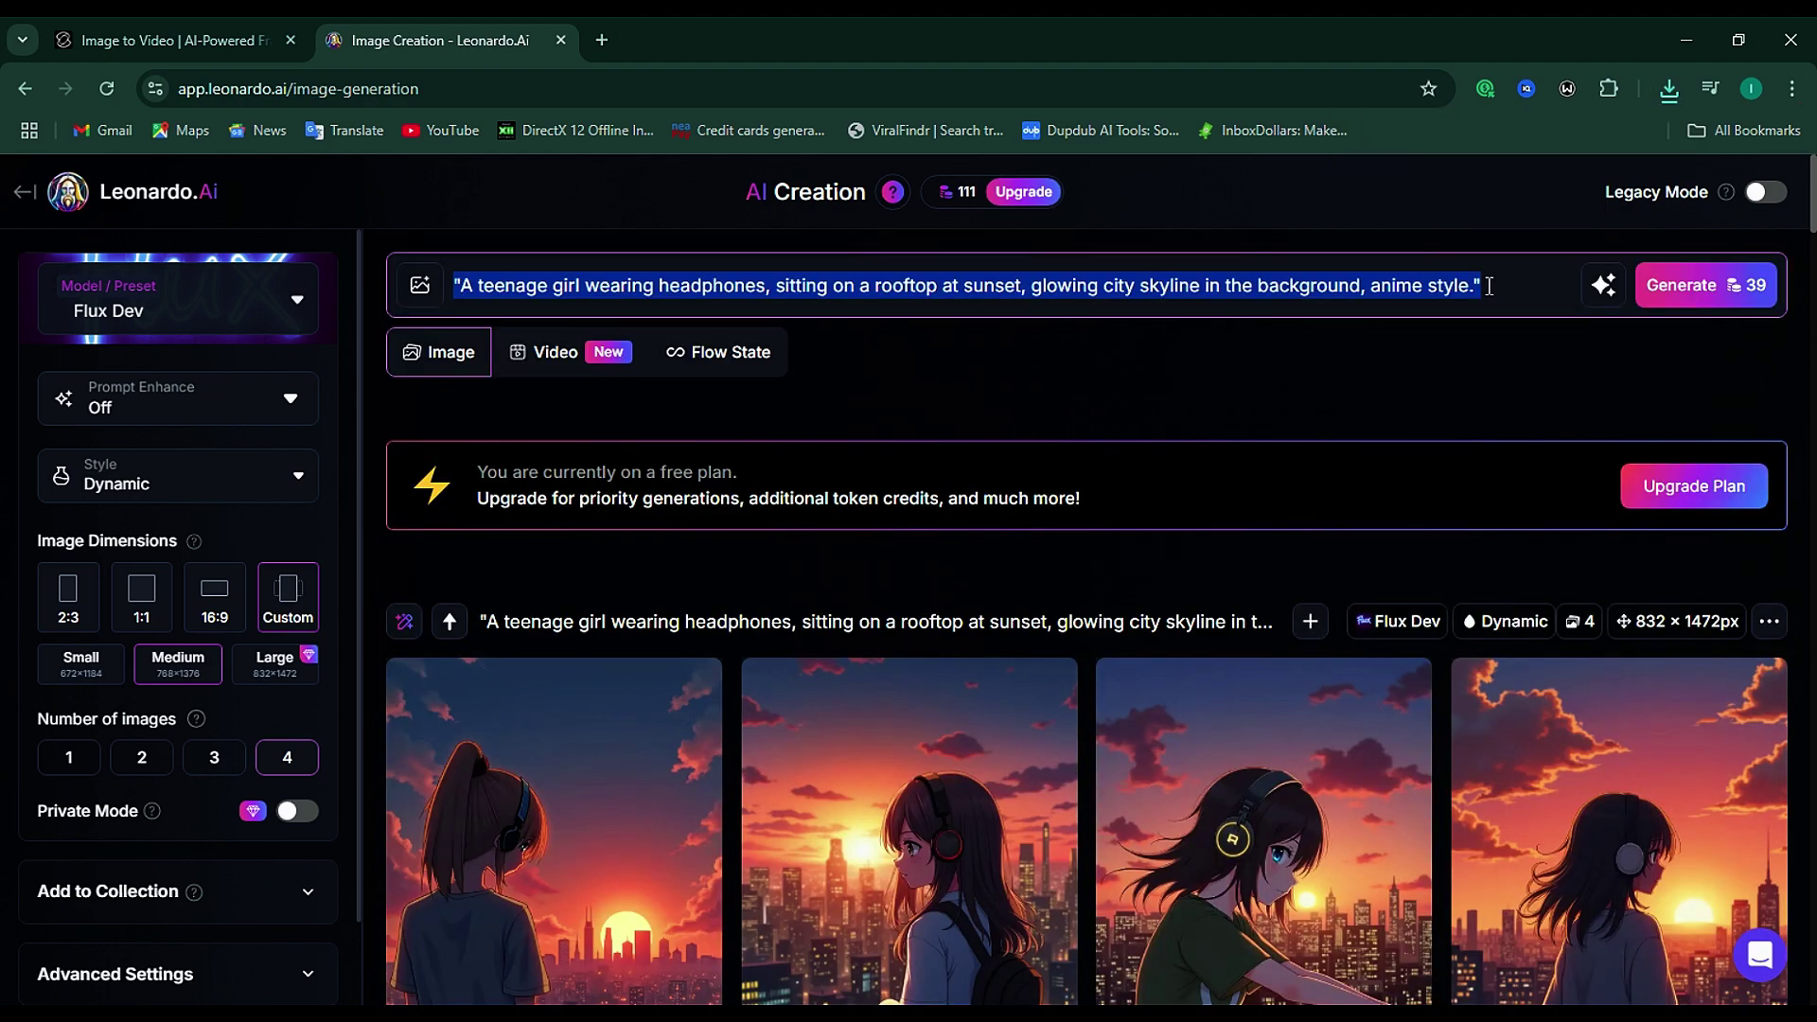
{"action": "key", "text": "BackSpace"}
{"action": "type", "text": "\"A wizard casting a glowing blue spell in a forest at night, cinematic lighting.\""}
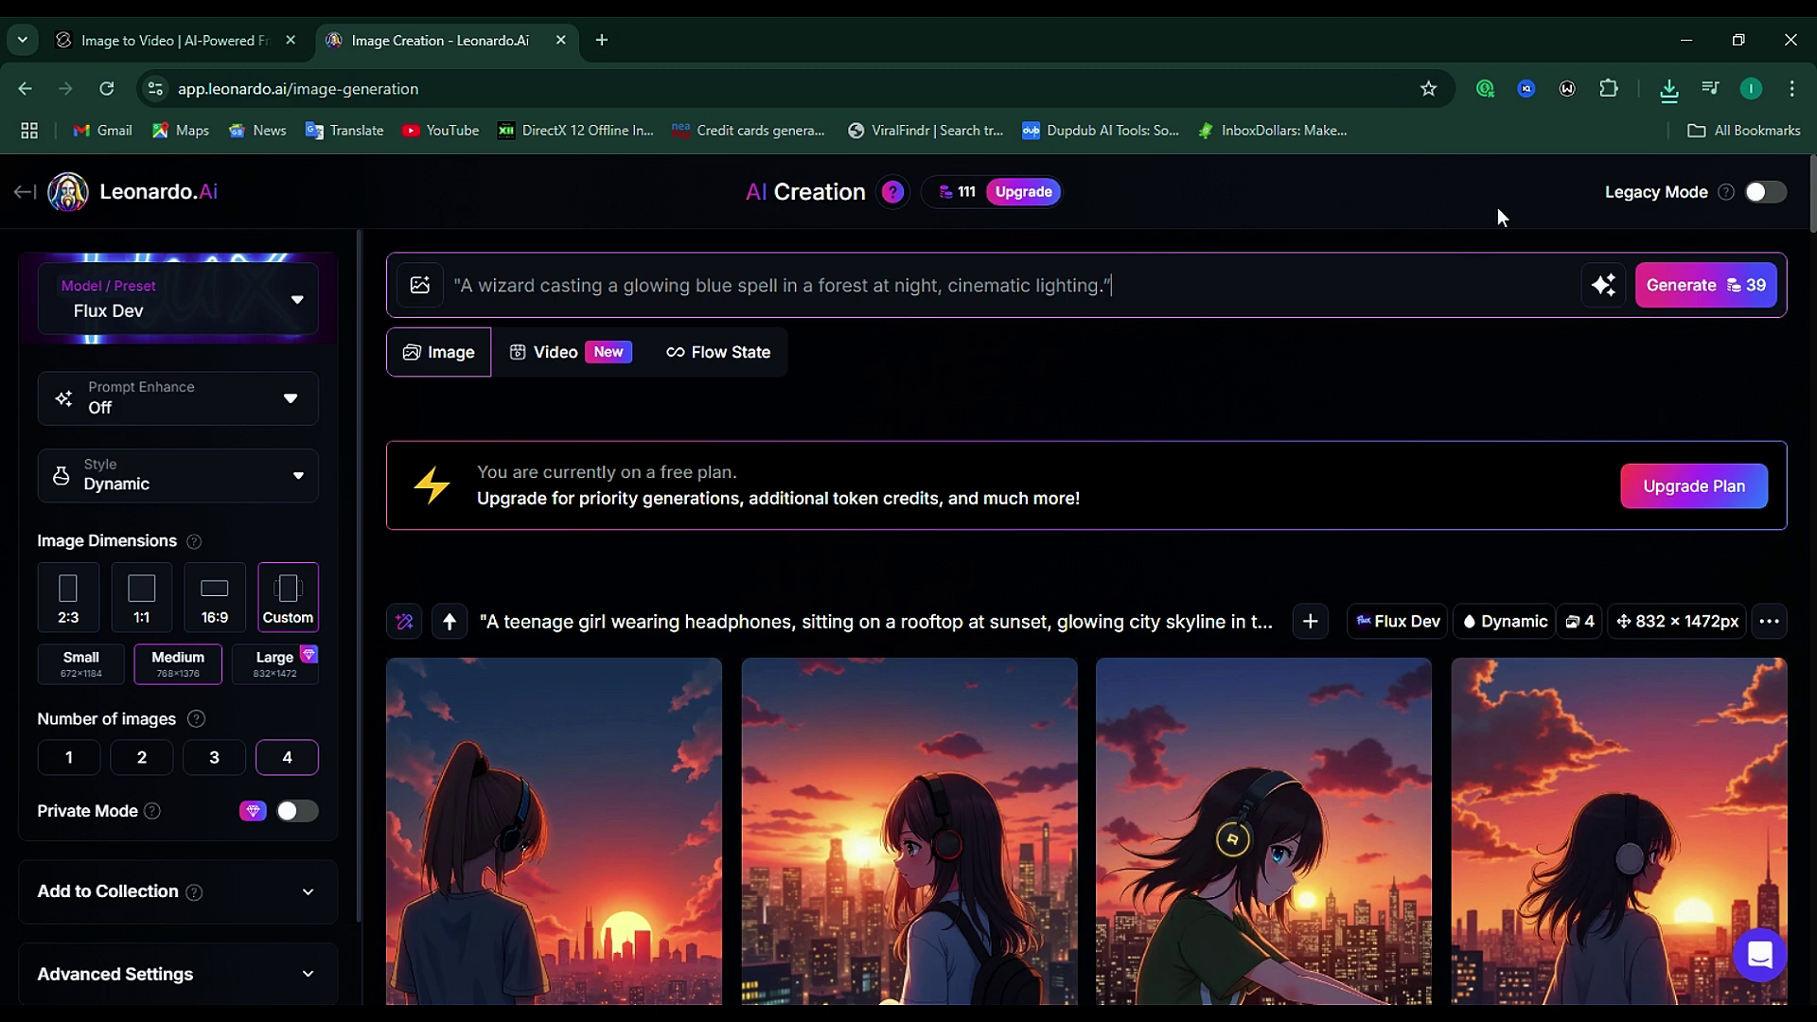
{"action": "left_click", "coordinate": [1701, 285]}
Compare the generated wizard images and download the second one
{"action": "scroll", "coordinate": [1139, 609], "scroll_direction": "down", "scroll_amount": 1}
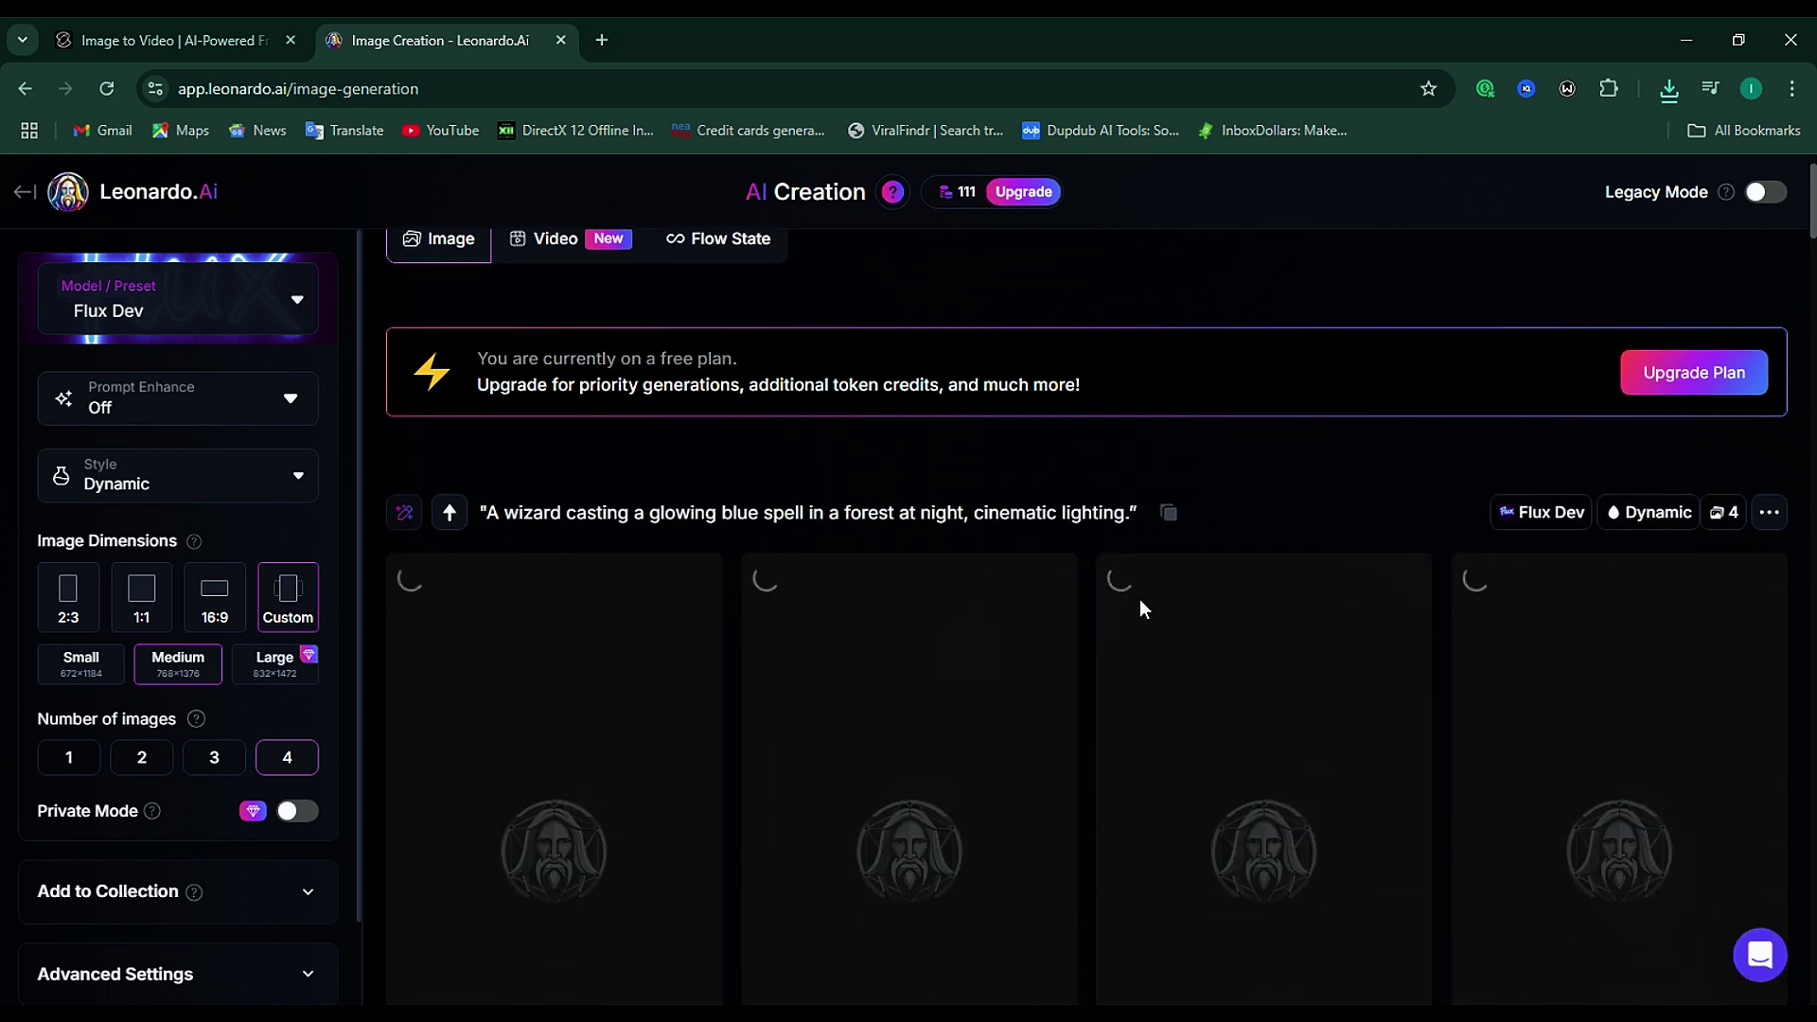
{"action": "scroll", "coordinate": [1256, 441], "scroll_direction": "down", "scroll_amount": 4}
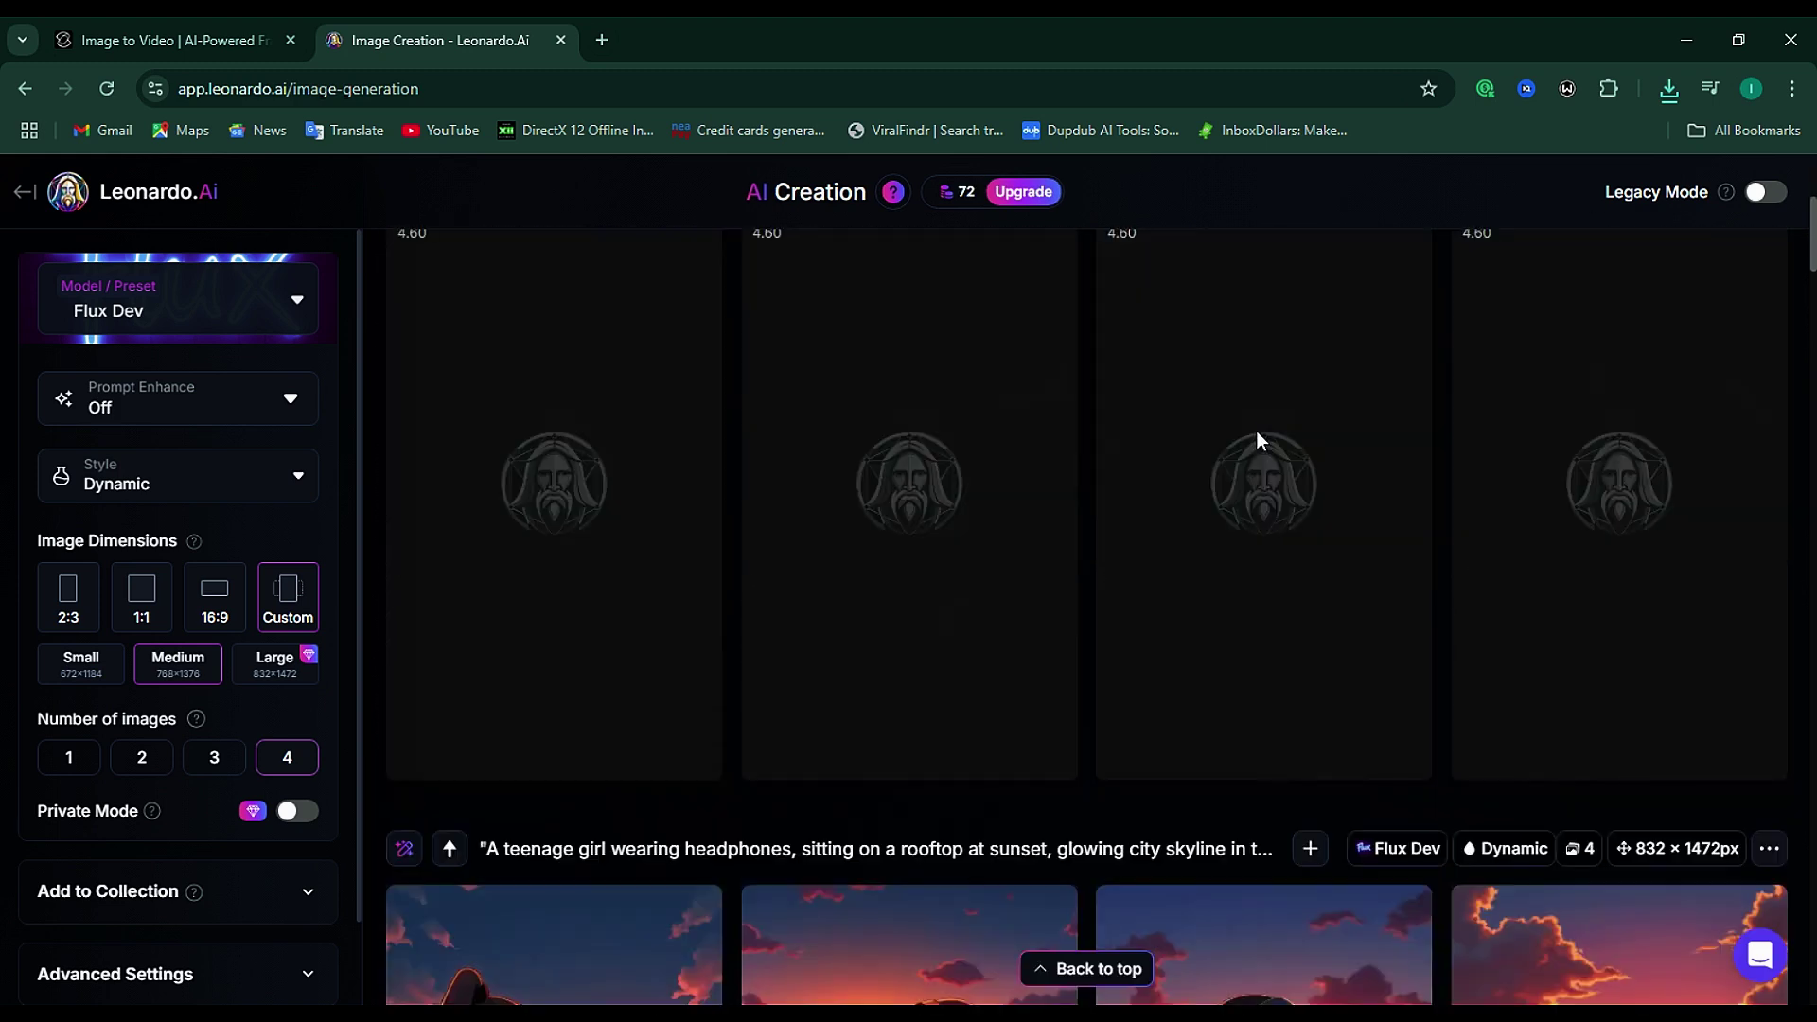
{"action": "scroll", "coordinate": [633, 648], "scroll_direction": "up", "scroll_amount": 3}
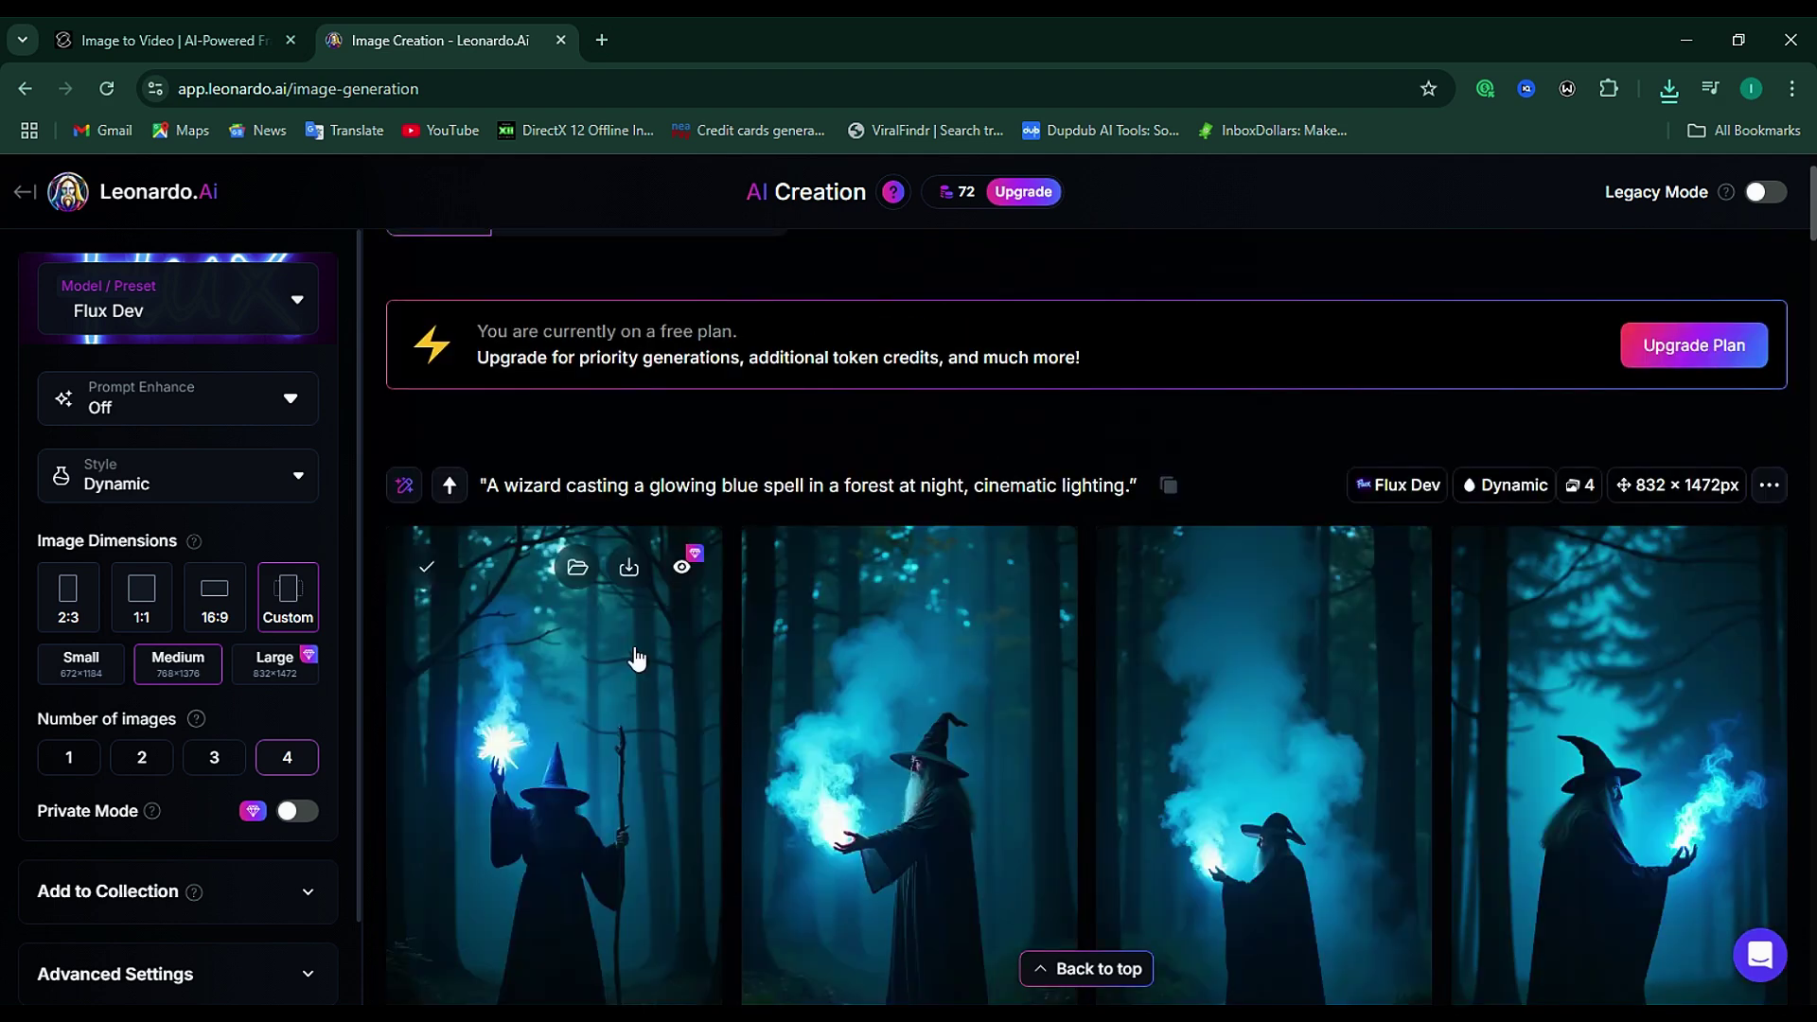
{"action": "scroll", "coordinate": [636, 660], "scroll_direction": "down", "scroll_amount": 3}
{"action": "scroll", "coordinate": [1002, 649], "scroll_direction": "up", "scroll_amount": 2}
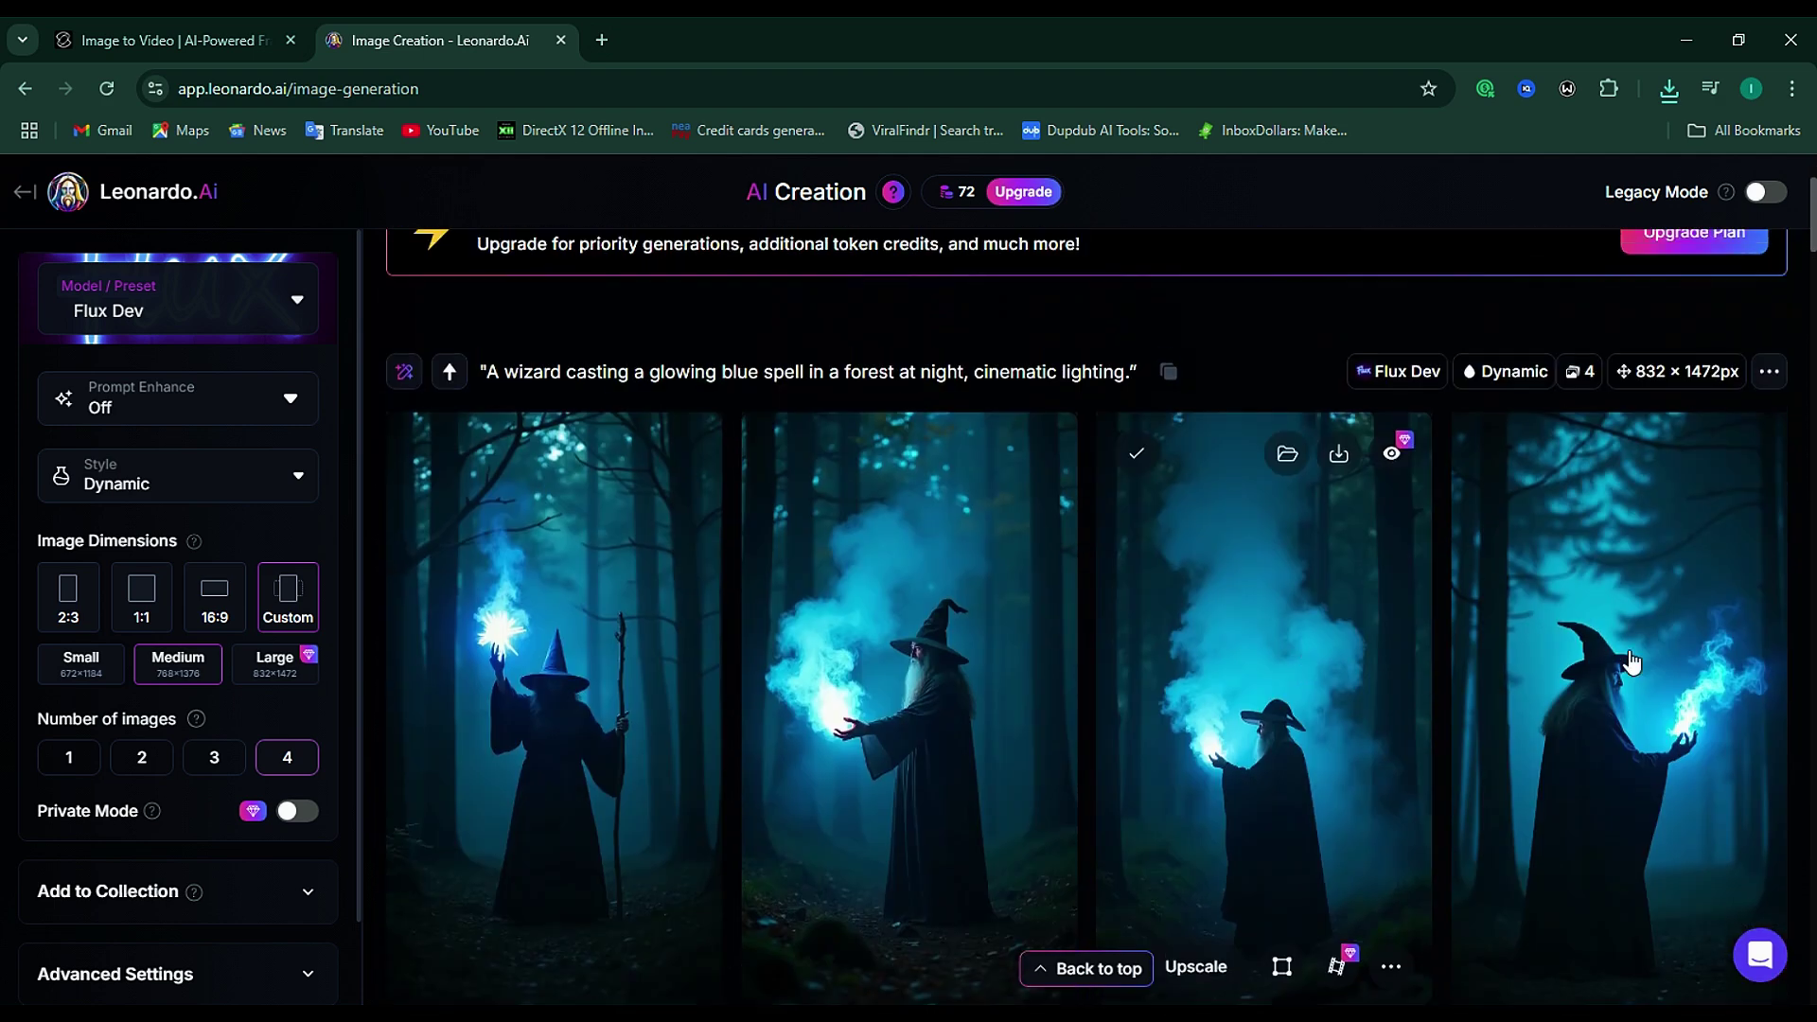
{"action": "scroll", "coordinate": [940, 795], "scroll_direction": "up", "scroll_amount": 1}
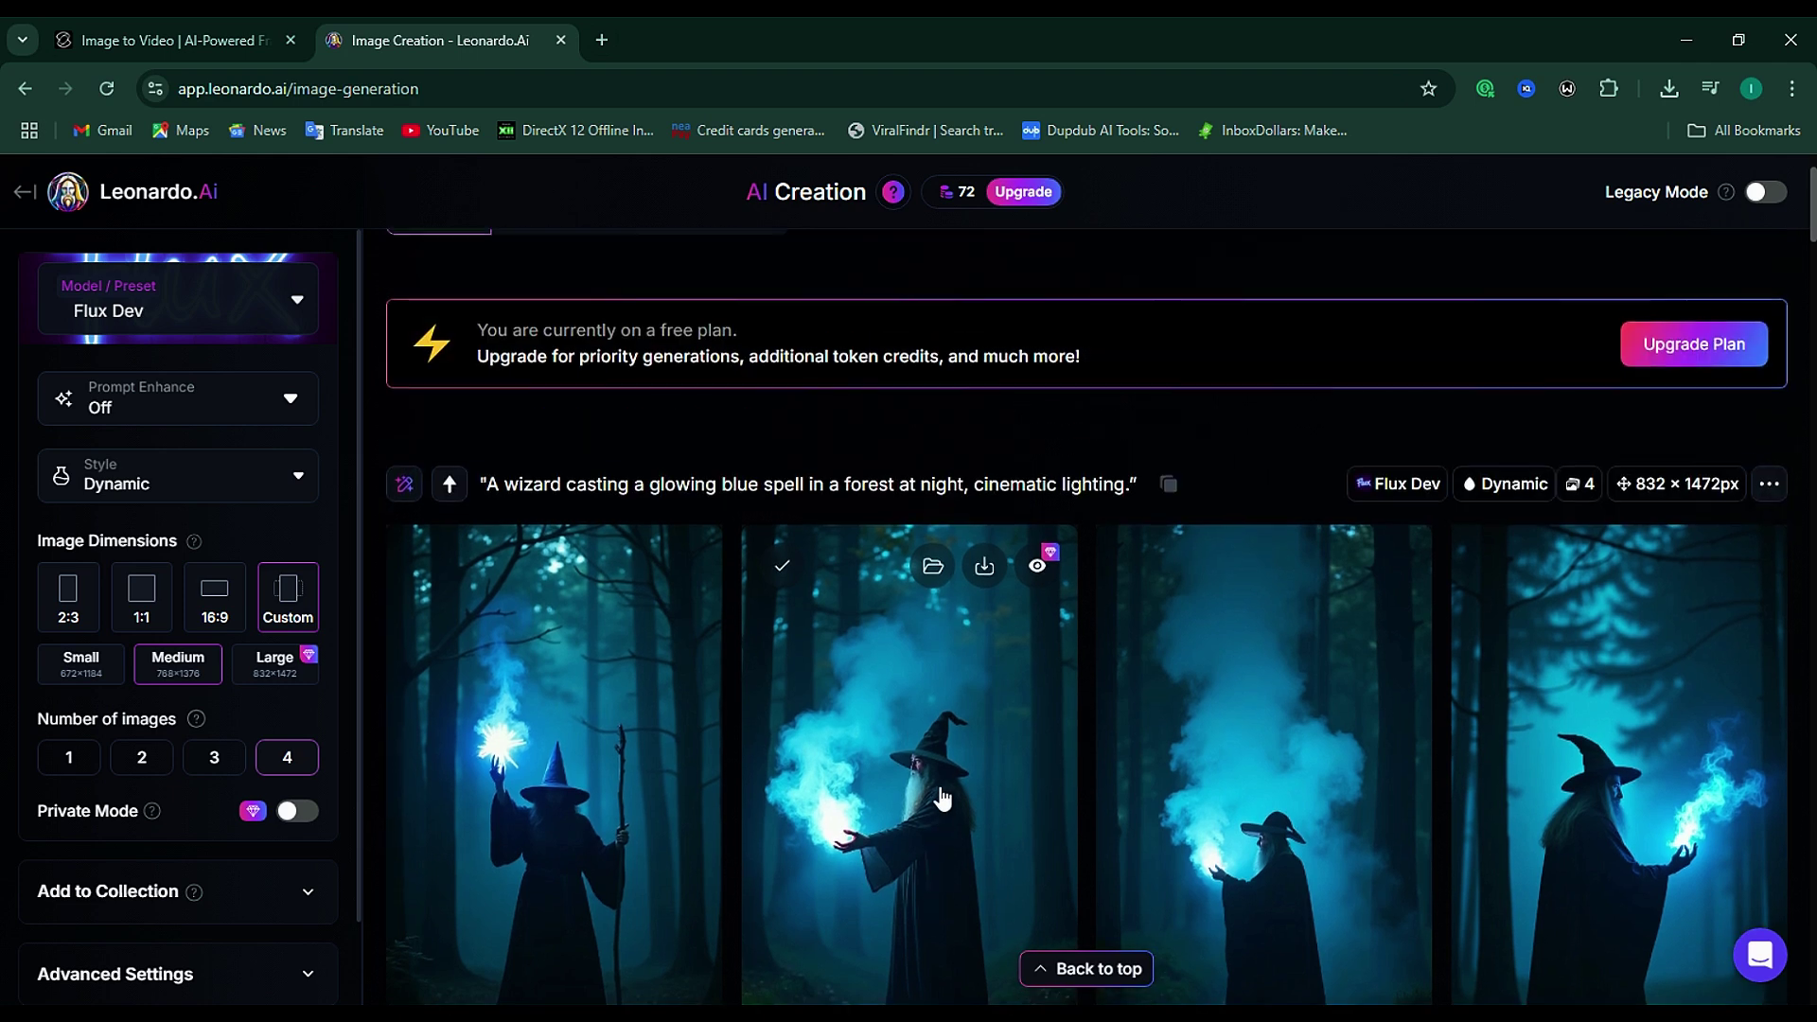
{"action": "left_click", "coordinate": [984, 566]}
Replace the prompt with "A golden retriever wearing sunglasses on a beach, cartoon style" and generate the images
{"action": "scroll", "coordinate": [1139, 281], "scroll_direction": "up", "scroll_amount": 1}
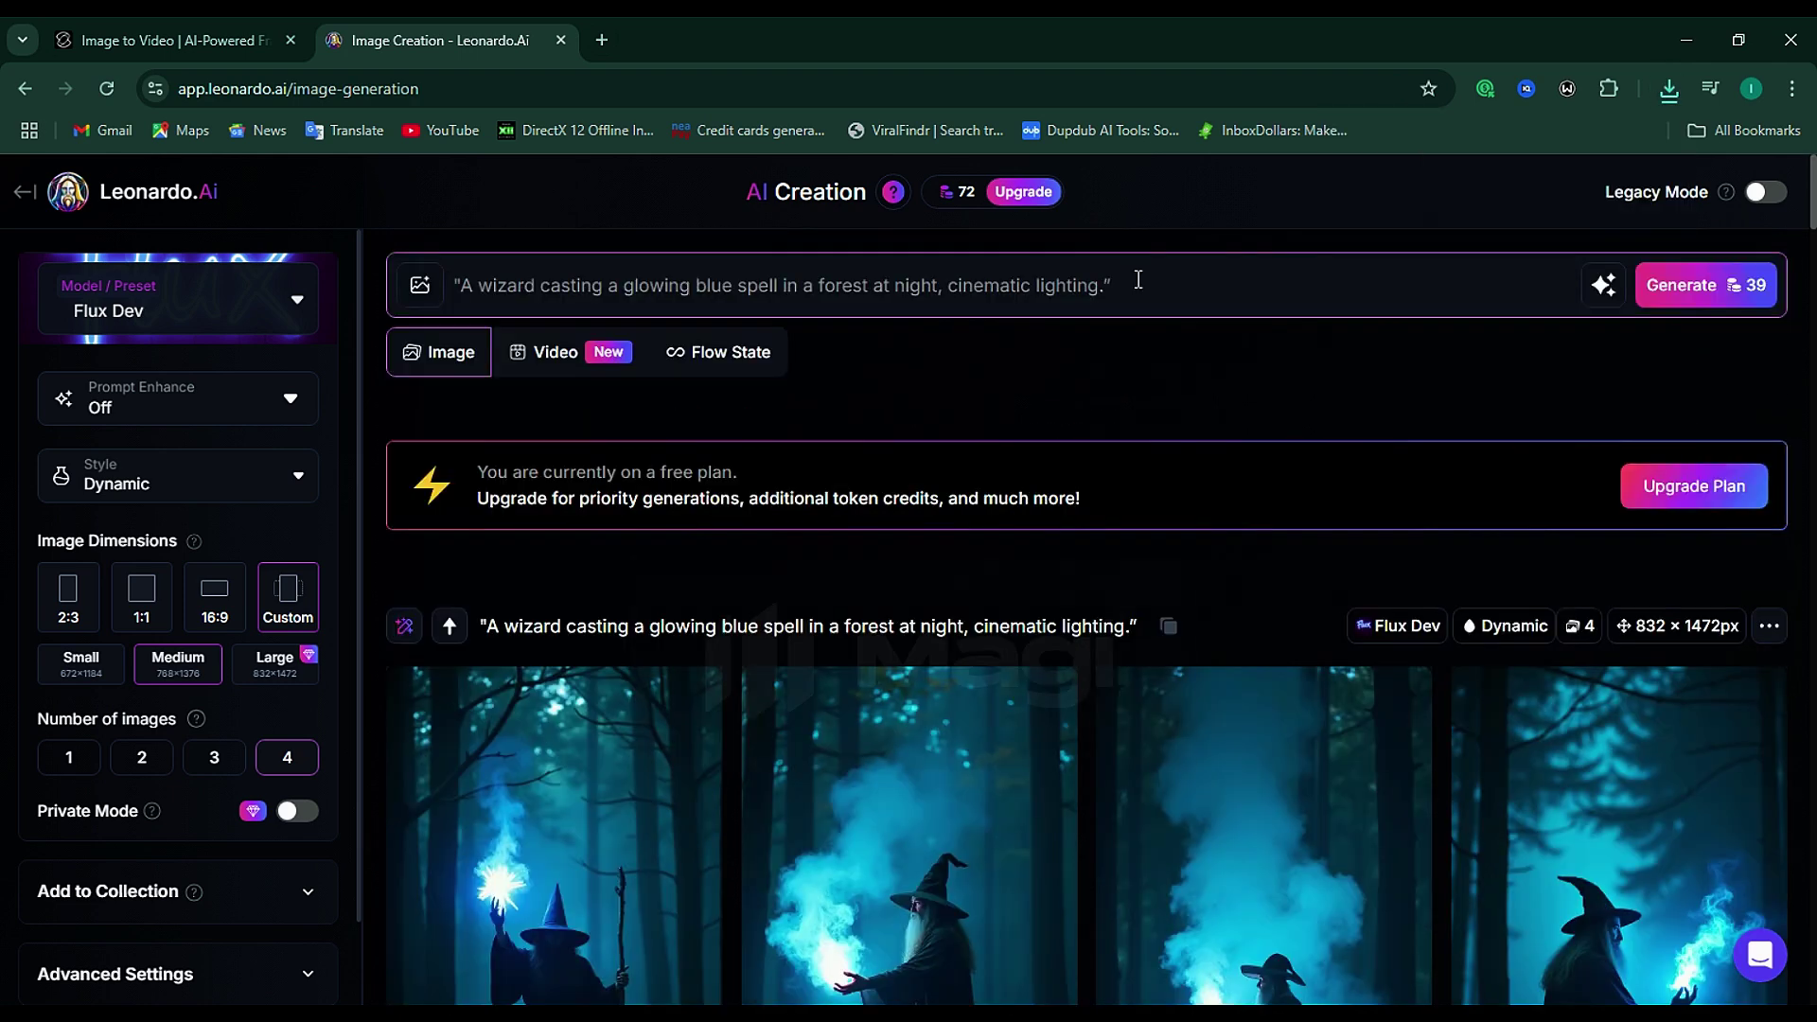
{"action": "key", "text": "ctrl+a"}
{"action": "type", "text": "A golden retriever wearing sunglasses on a beach, cartoon style"}
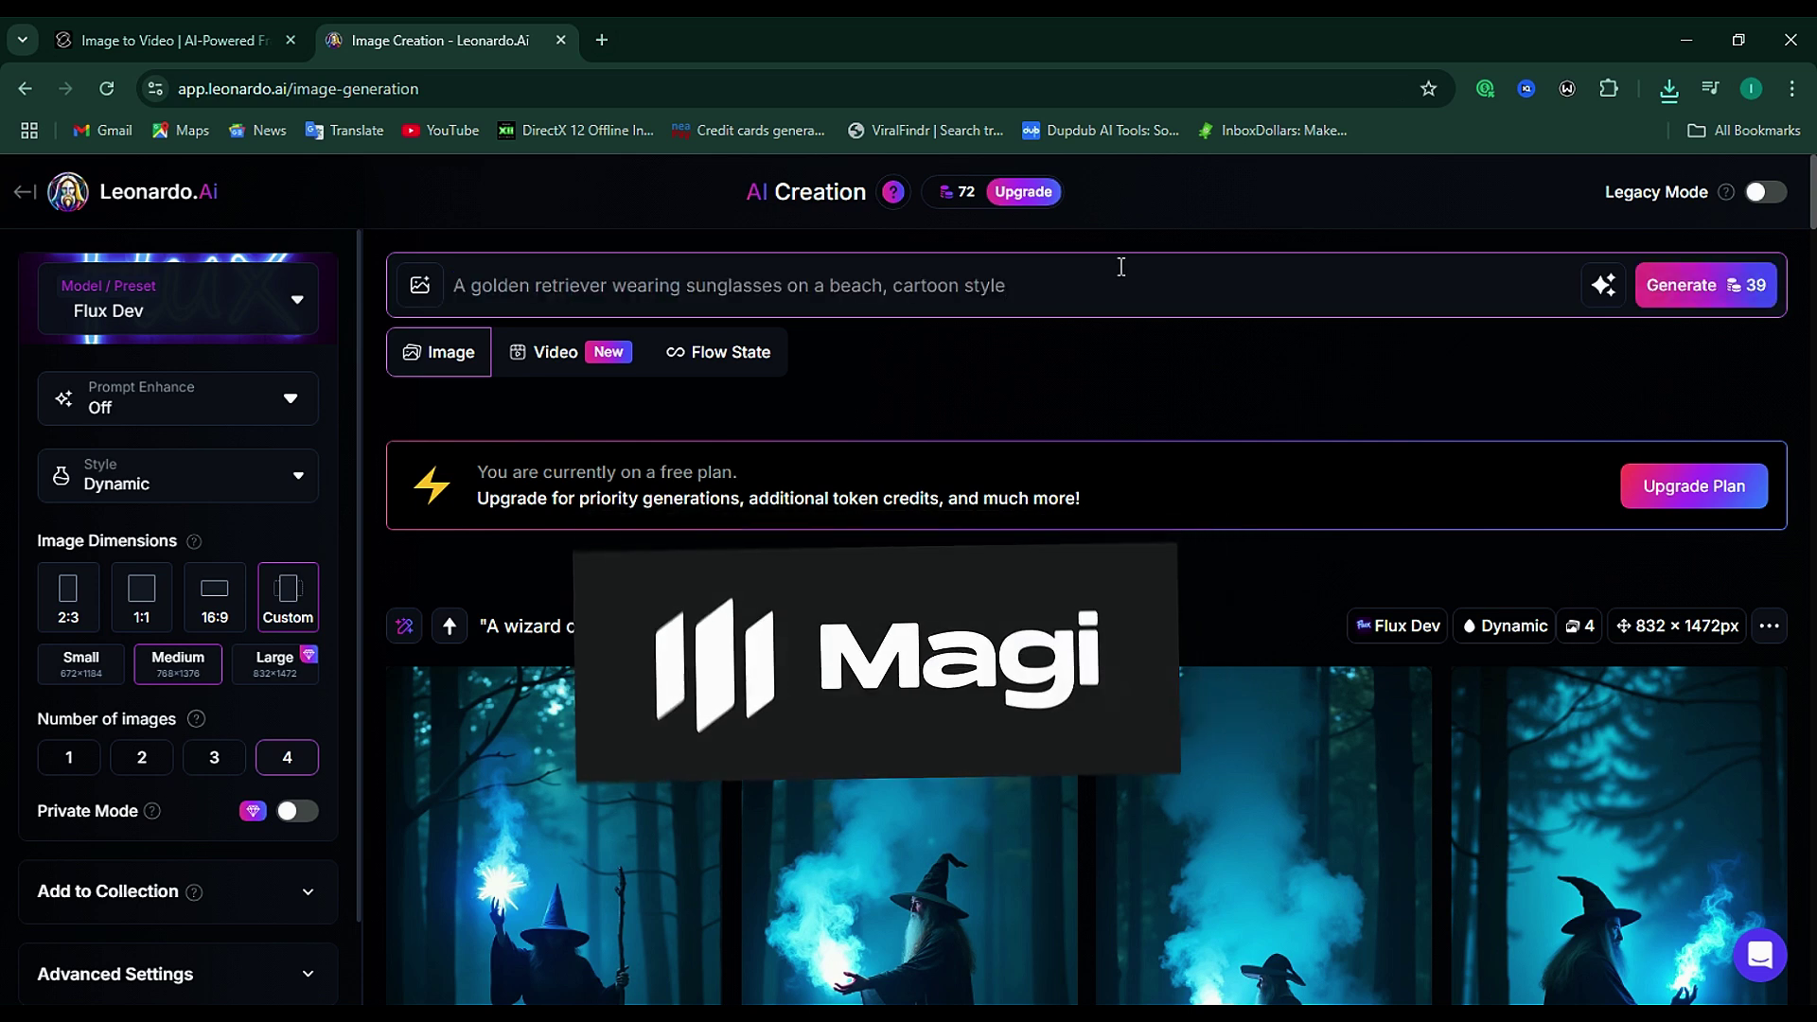
{"action": "left_click", "coordinate": [1698, 289]}
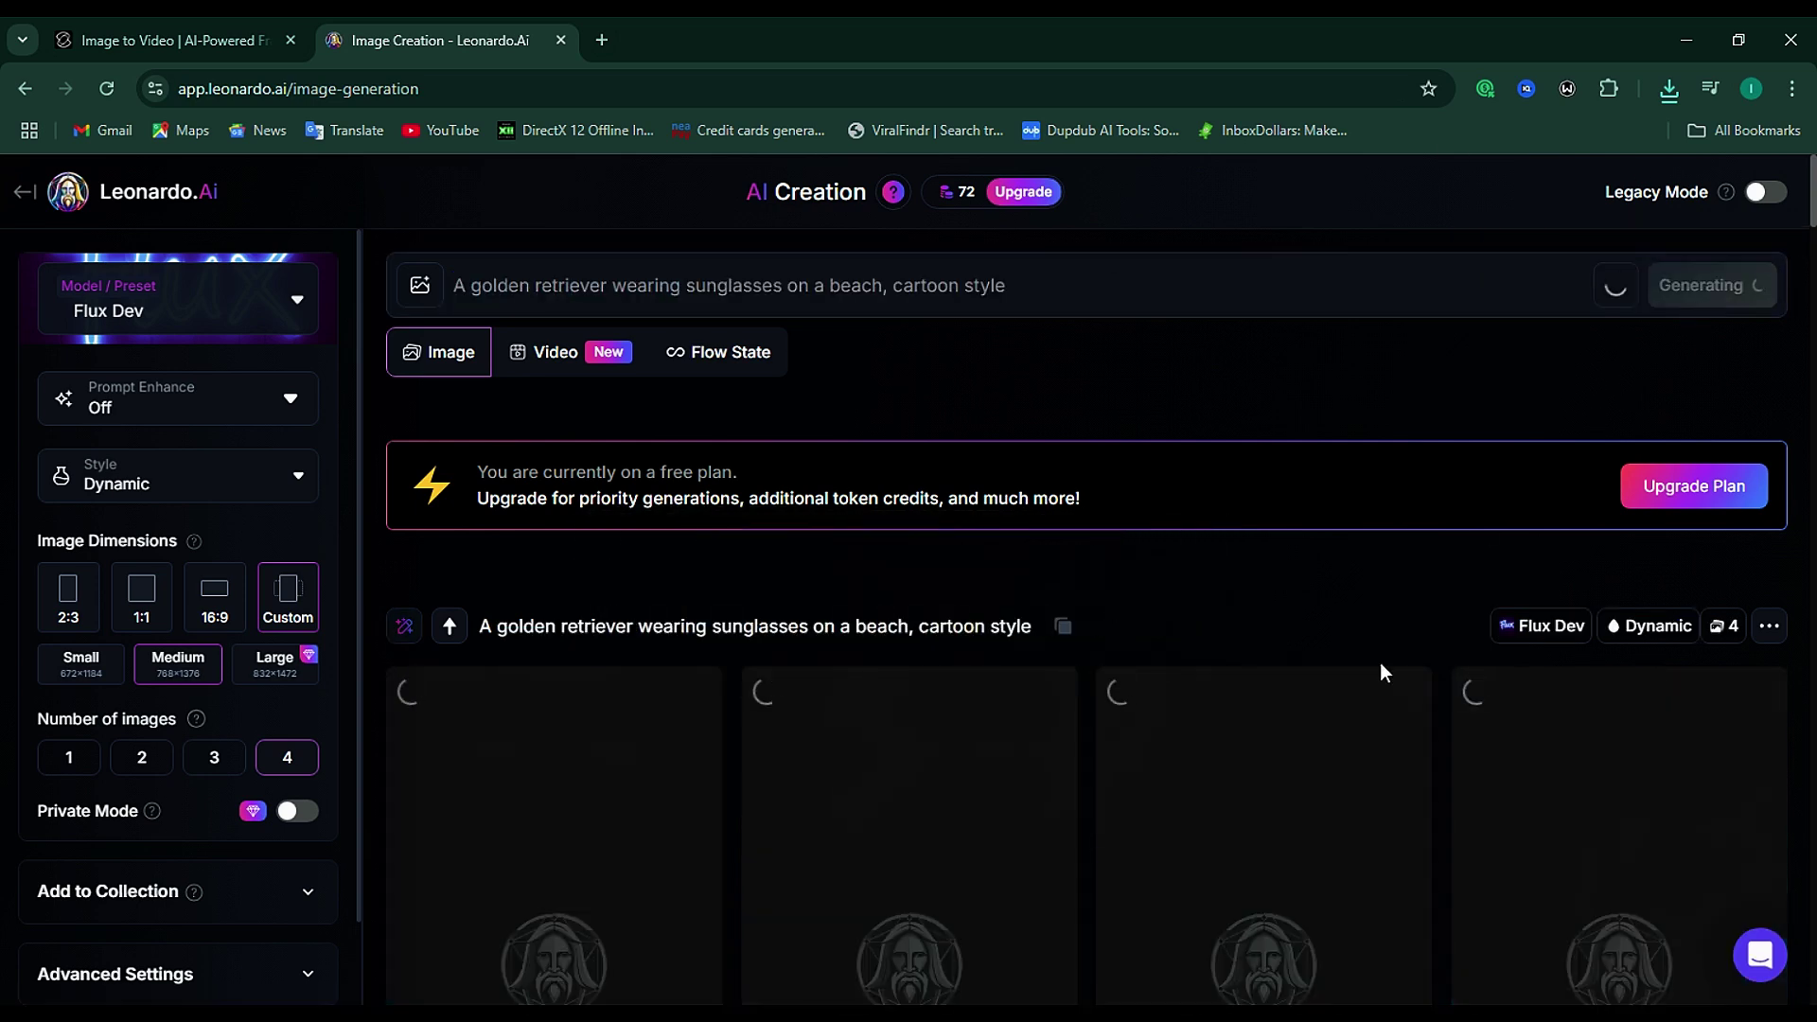
Compare the generated golden retriever images and download the first one
{"action": "scroll", "coordinate": [738, 565], "scroll_direction": "down", "scroll_amount": 2}
{"action": "scroll", "coordinate": [738, 565], "scroll_direction": "down", "scroll_amount": 3}
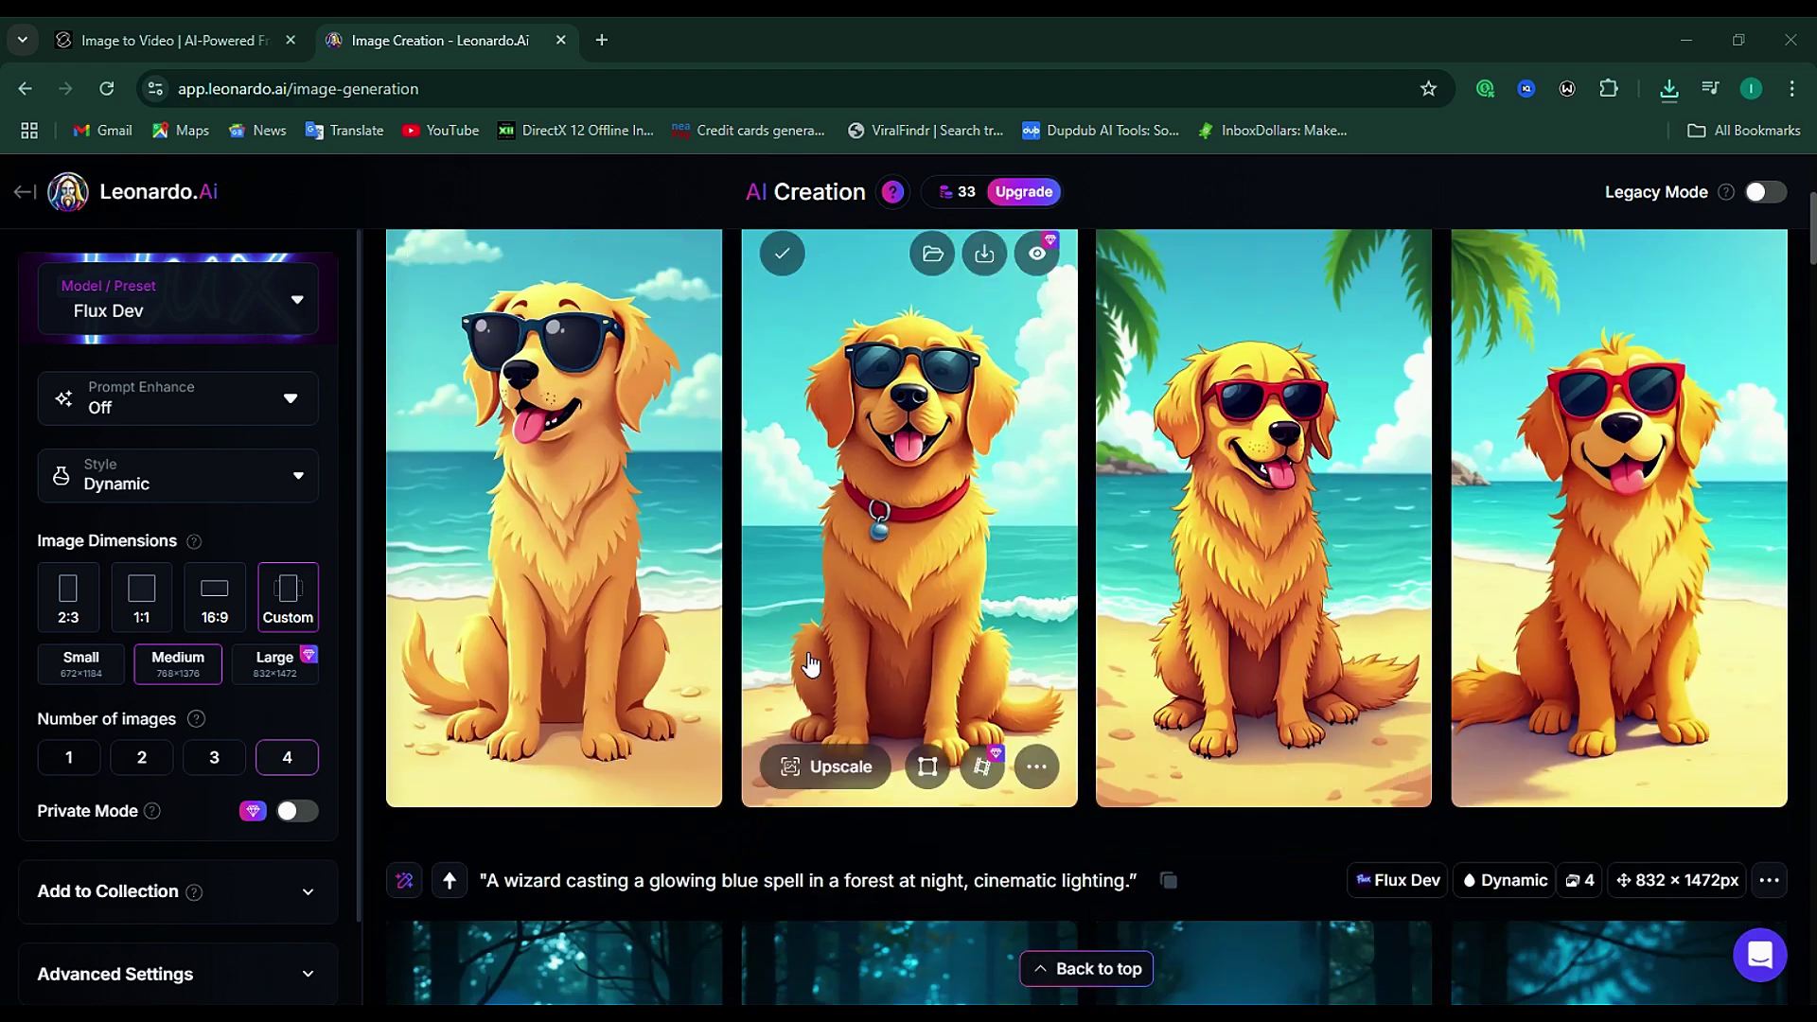
{"action": "scroll", "coordinate": [620, 663], "scroll_direction": "up", "scroll_amount": 1}
{"action": "left_click", "coordinate": [628, 366]}
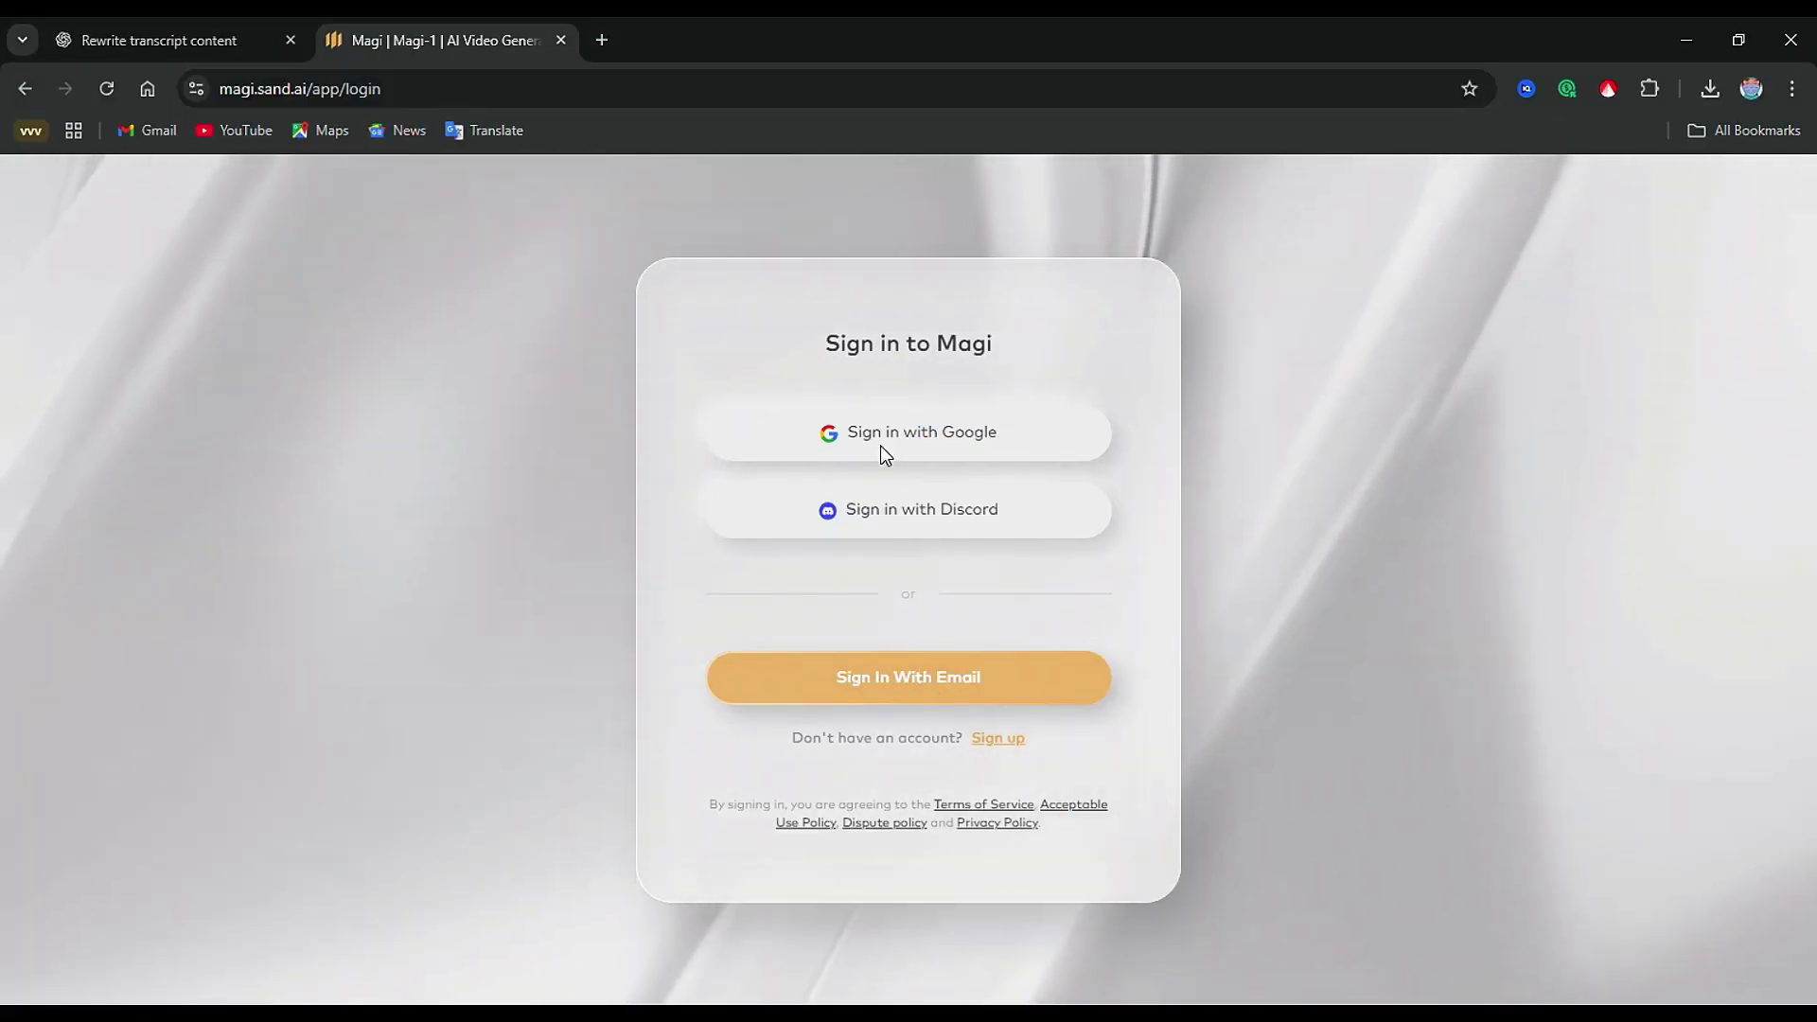
Switch to the Magi website and sign in with a Google account
{"action": "left_click", "coordinate": [882, 449]}
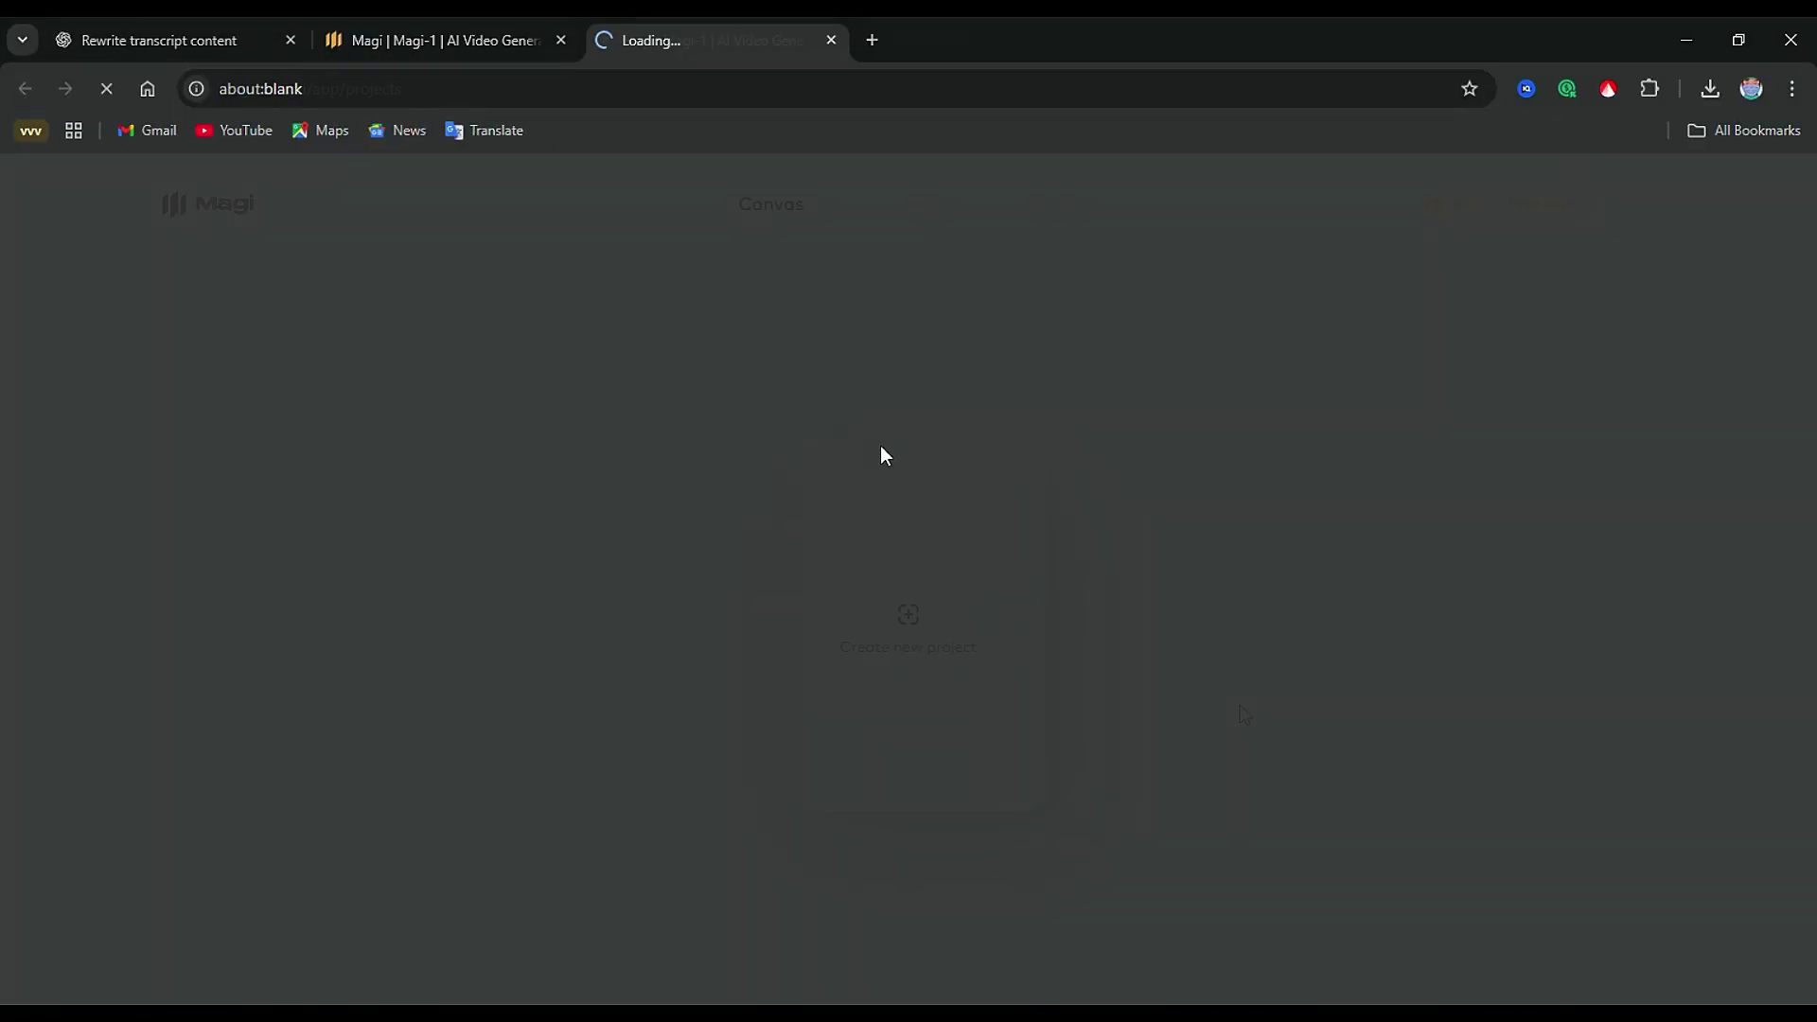
{"action": "left_click_drag", "start_coordinate": [1395, 191], "coordinate": [1740, 265]}
{"action": "left_click", "coordinate": [1550, 315]}
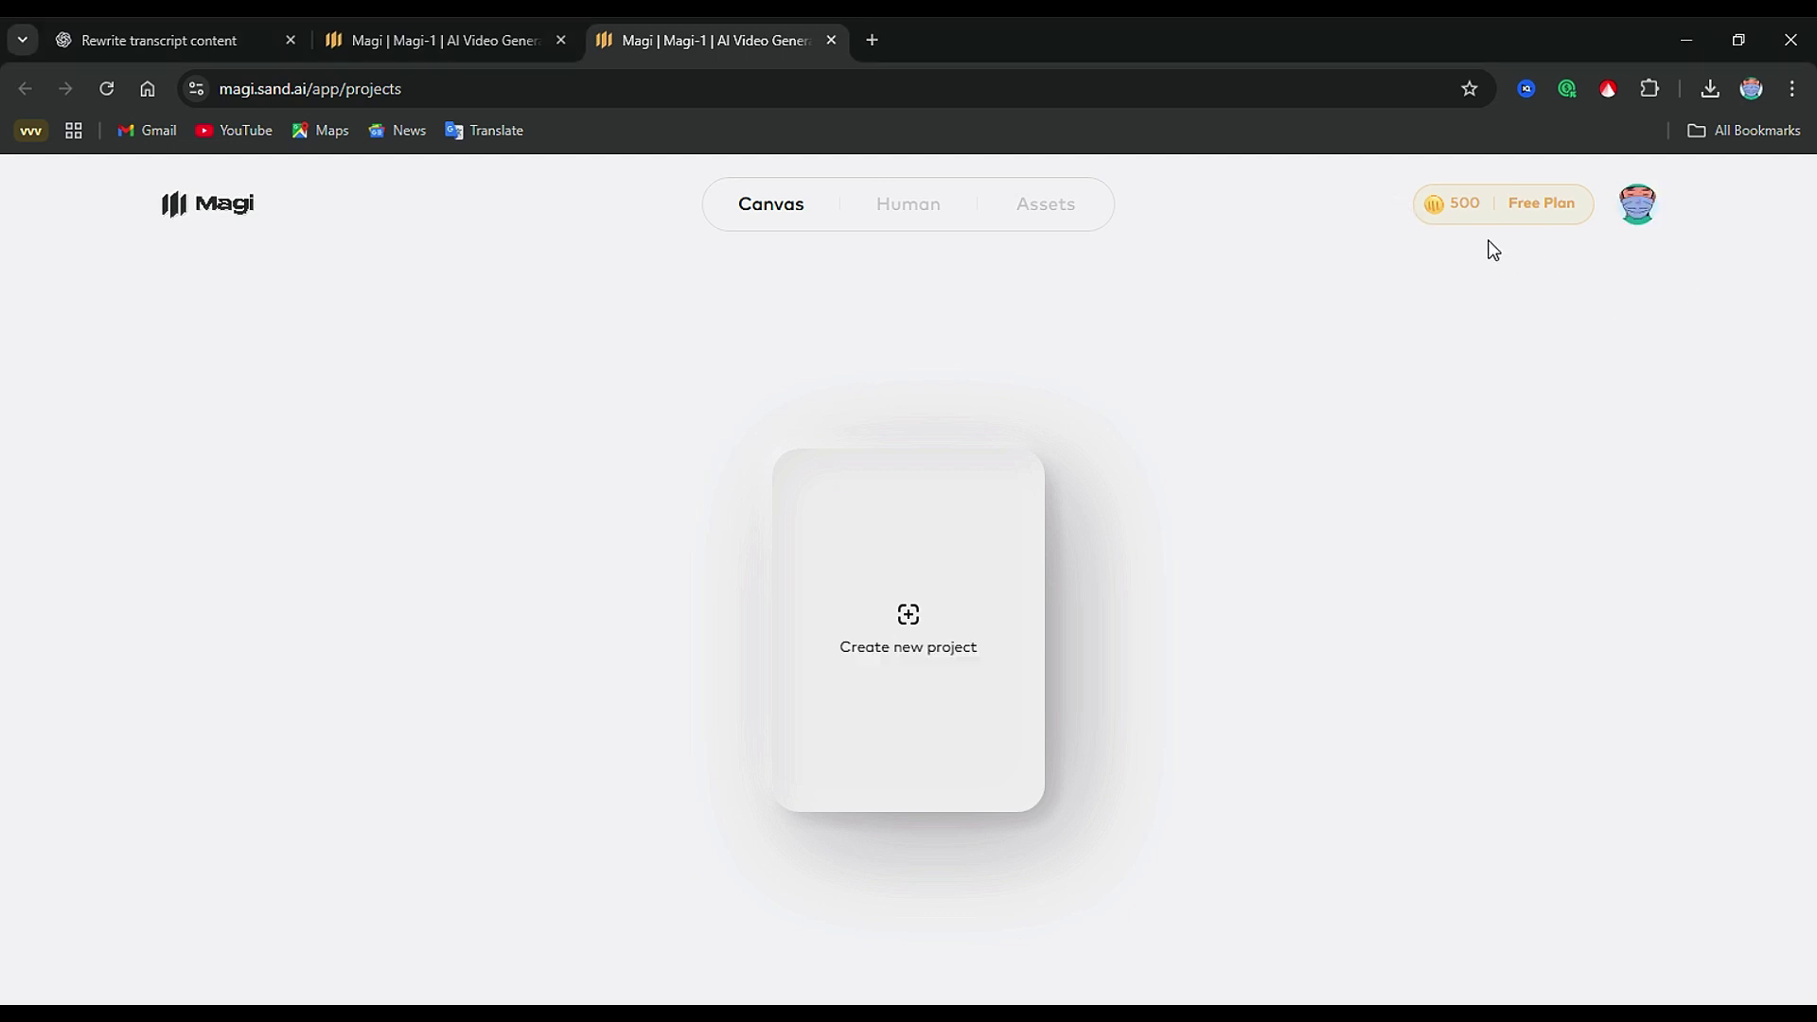
Look at the Human section, return to Canvas and create a new project there
{"action": "left_click", "coordinate": [893, 223]}
{"action": "left_click", "coordinate": [754, 226]}
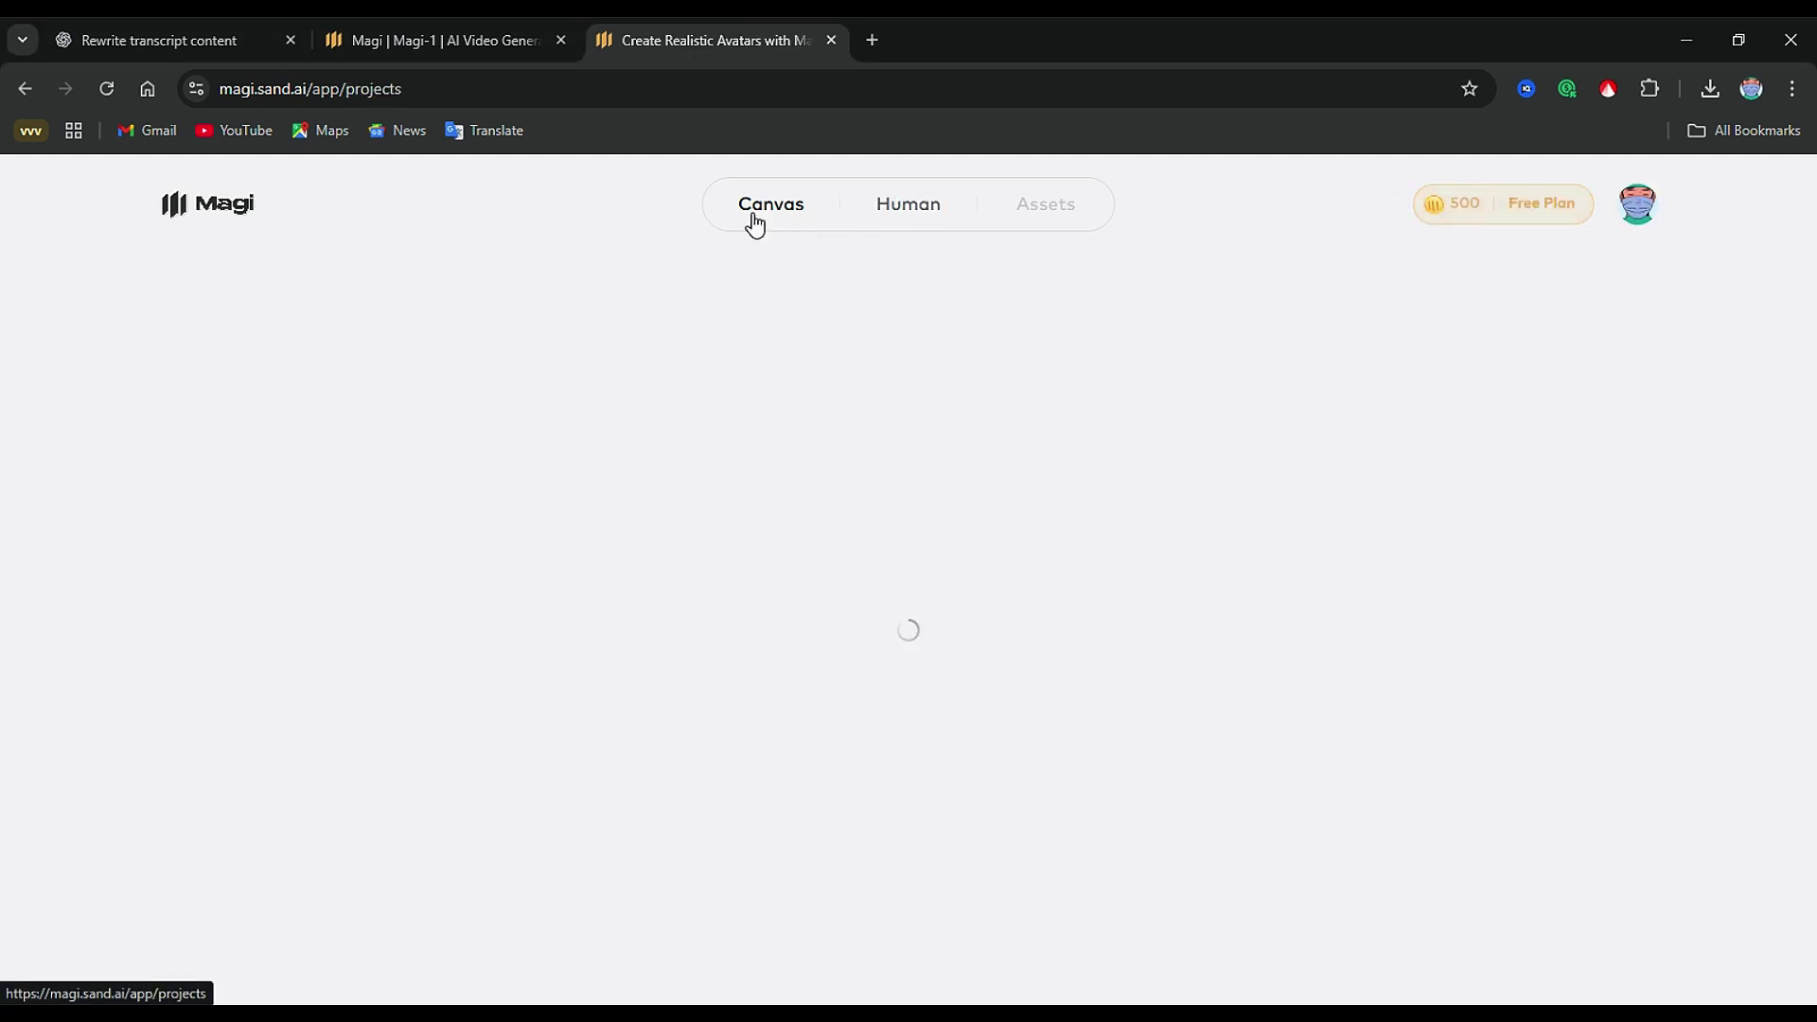
{"action": "left_click", "coordinate": [926, 610]}
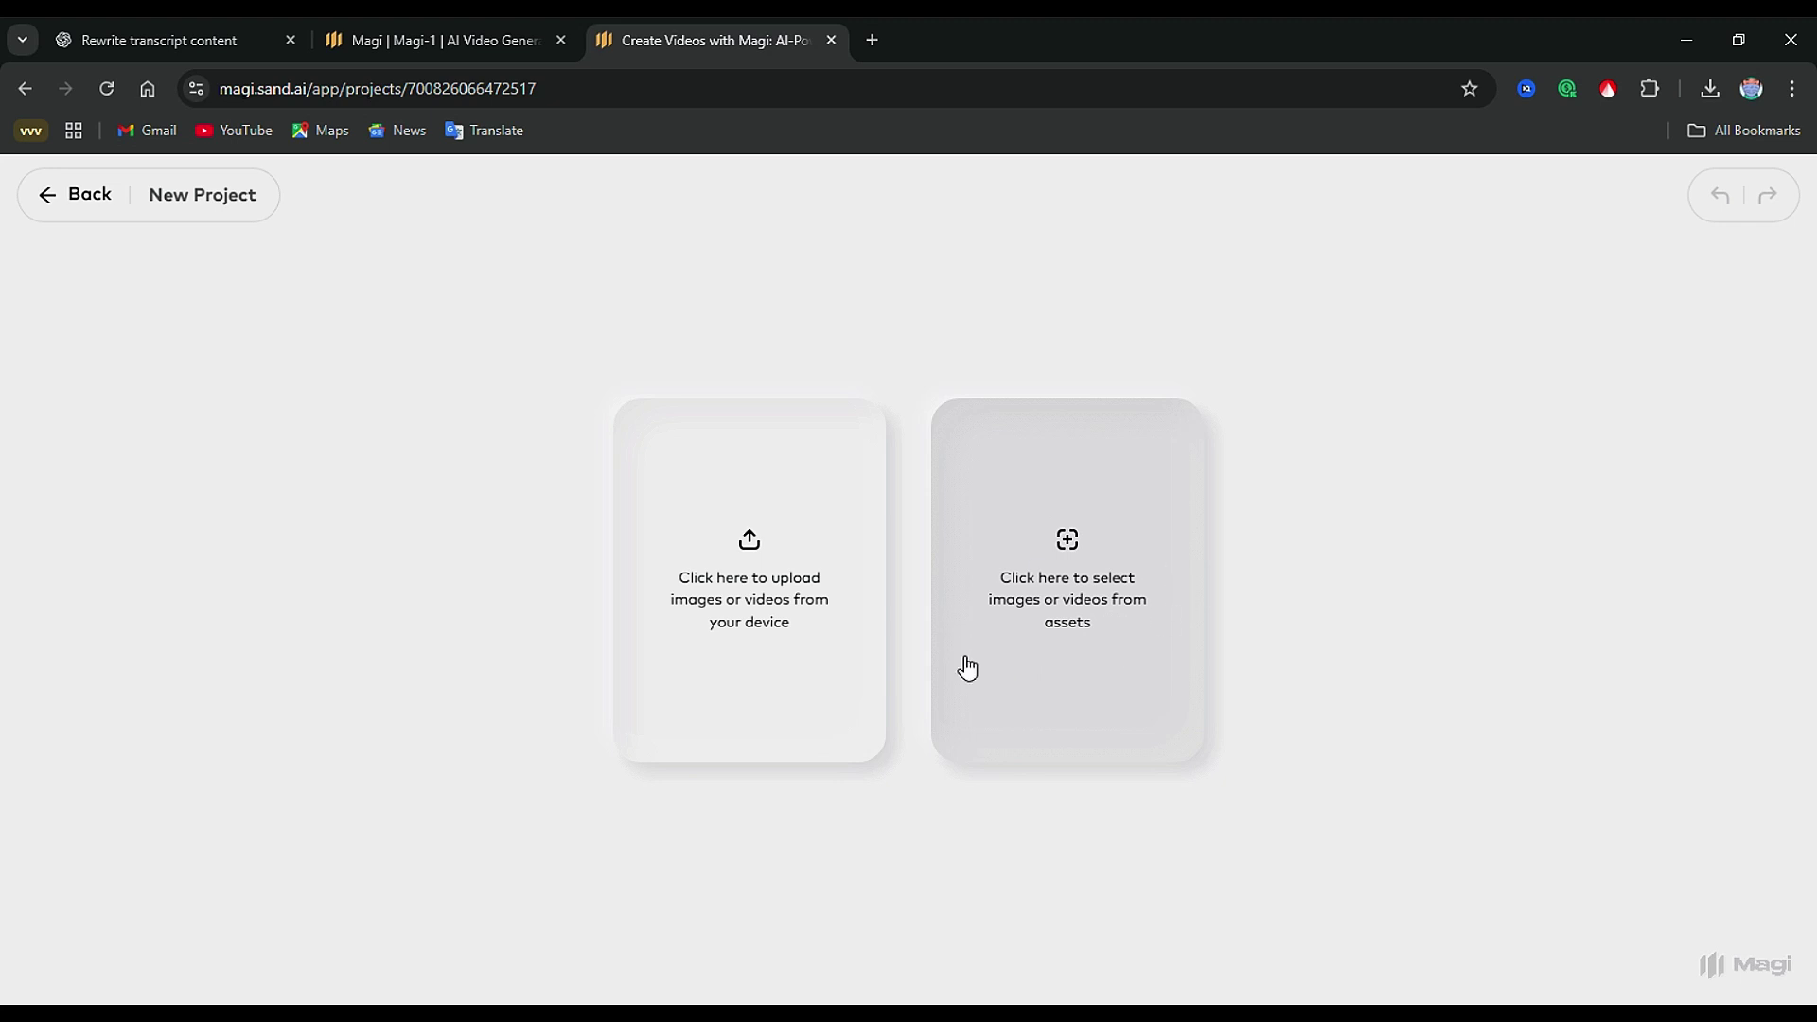
Upload the rooftop teenage girl image from the Downloads folder and bring it fully into view on the project canvas
{"action": "left_click", "coordinate": [757, 541]}
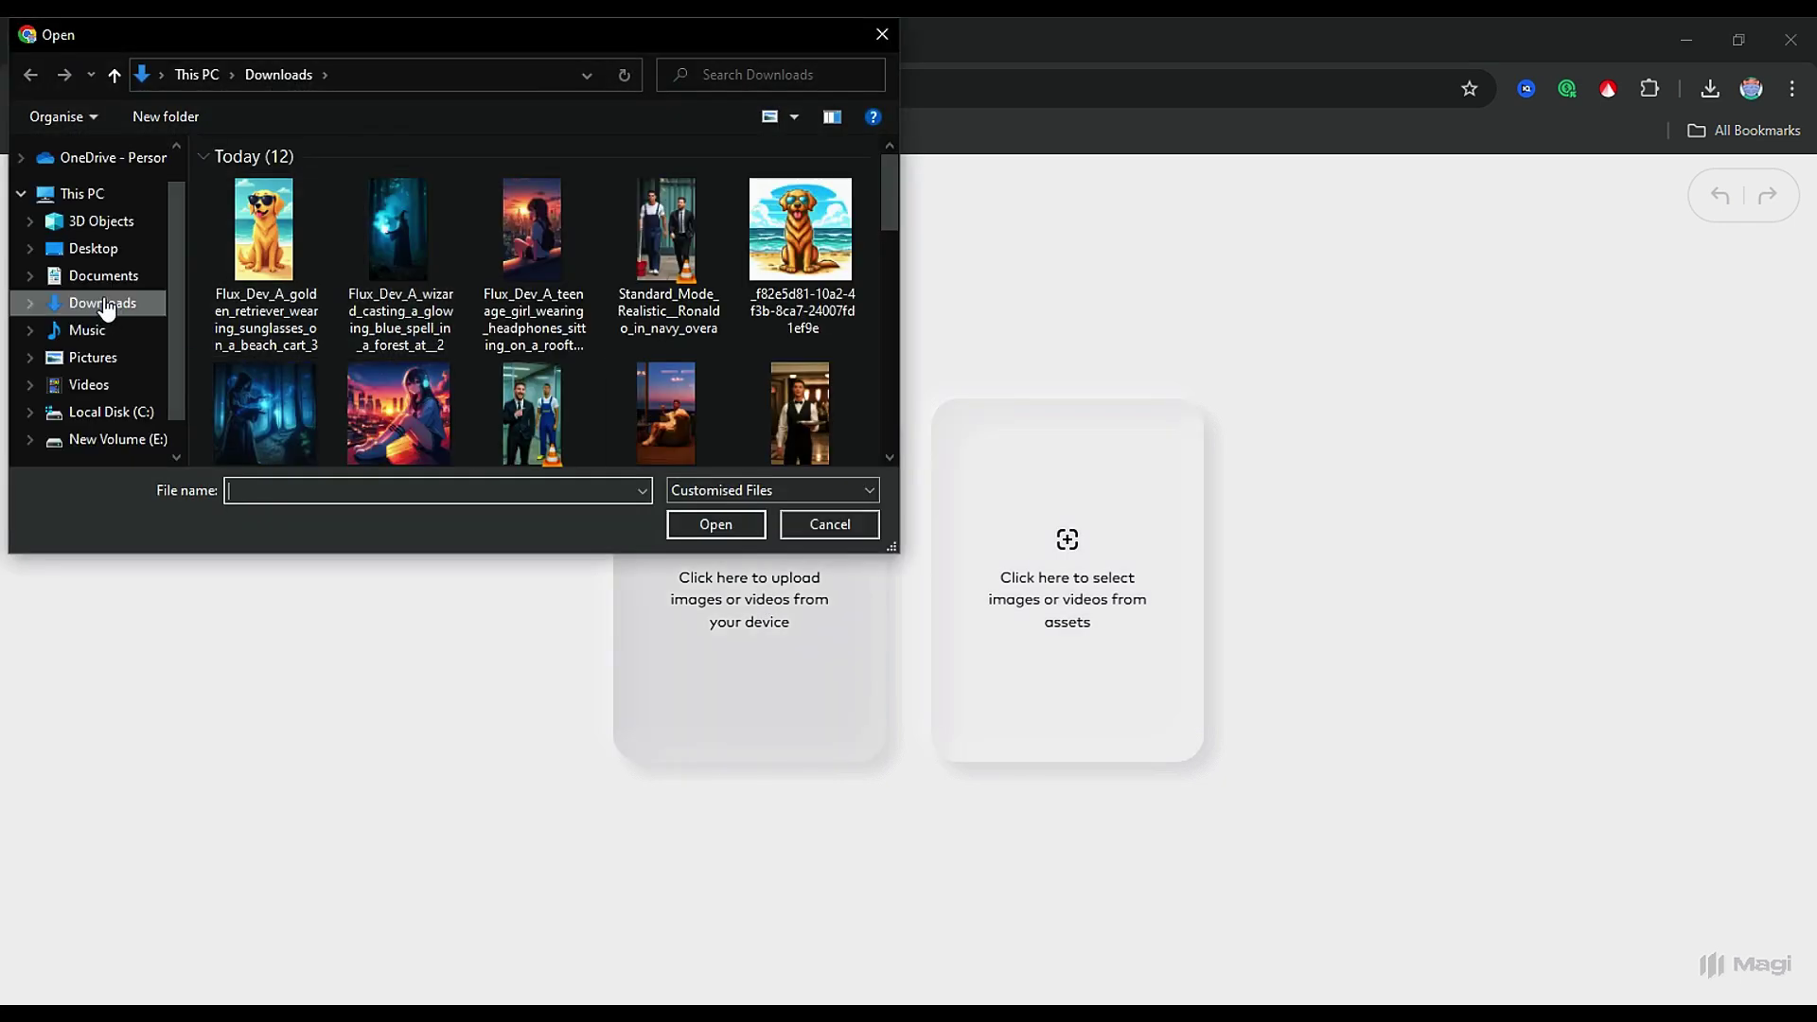
{"action": "double_click", "coordinate": [521, 242]}
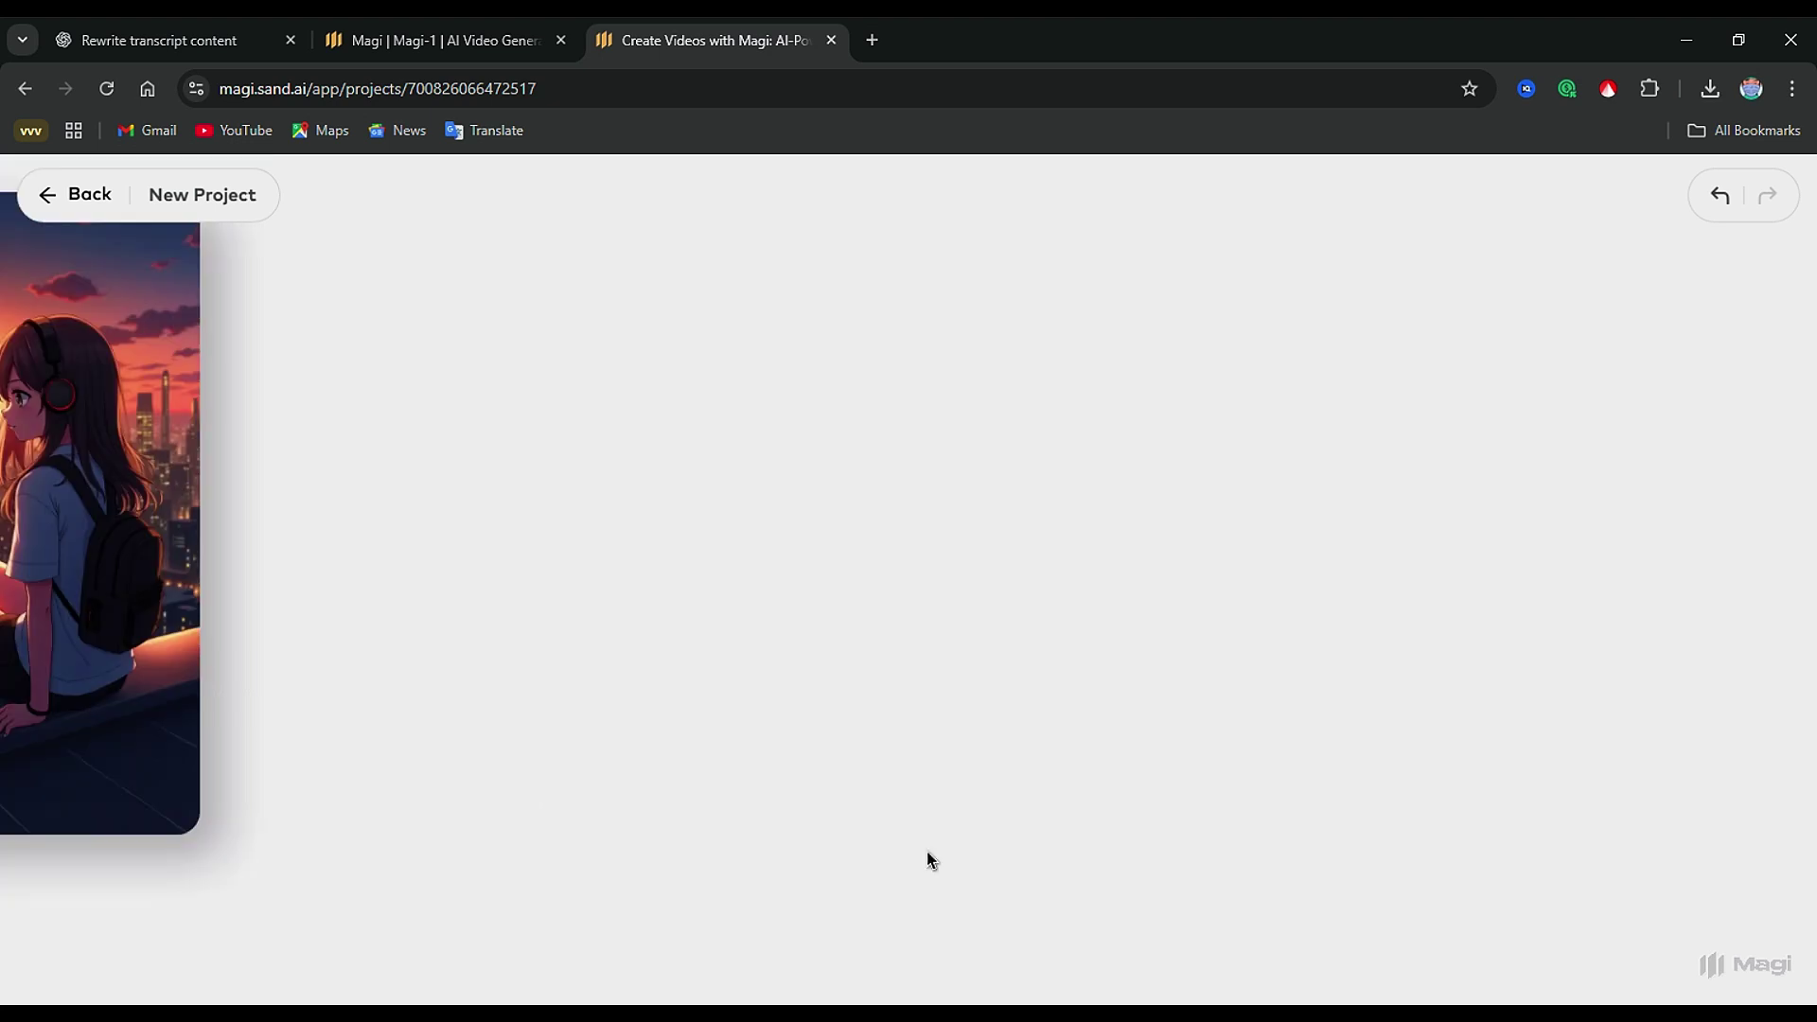
{"action": "left_click_drag", "start_coordinate": [101, 608], "coordinate": [654, 648]}
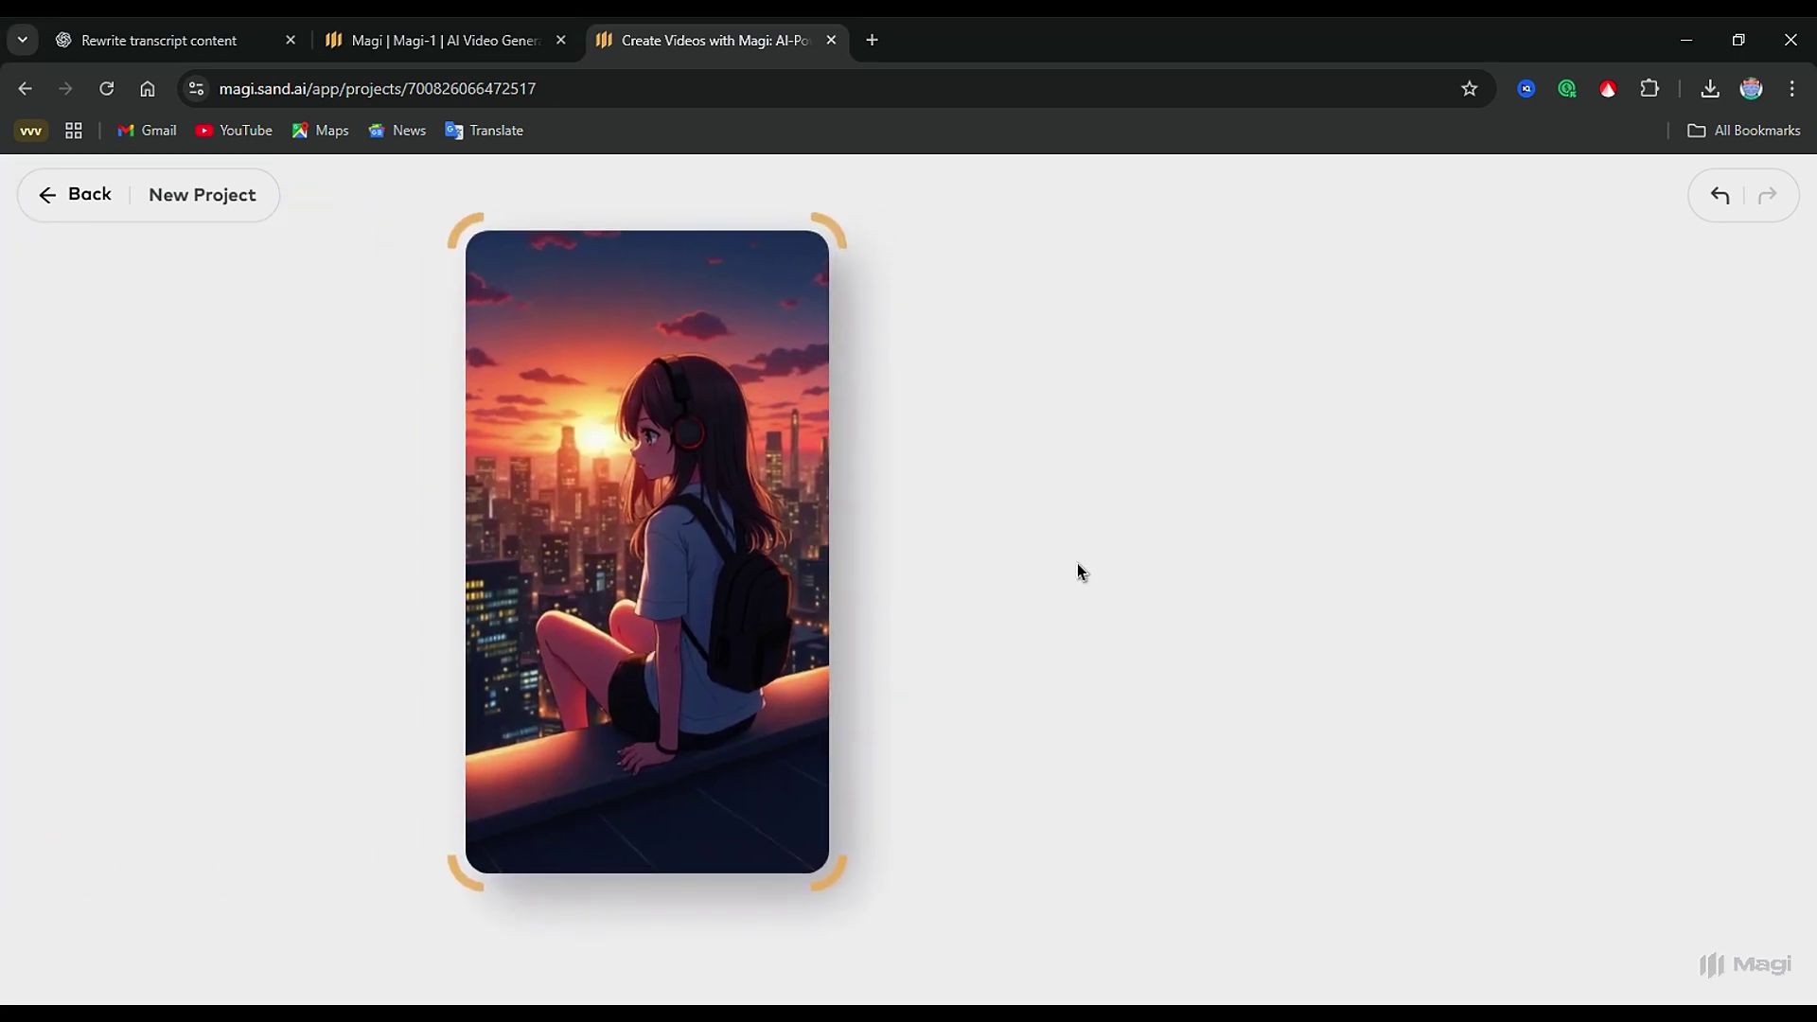
{"action": "left_click_drag", "start_coordinate": [665, 447], "coordinate": [729, 428]}
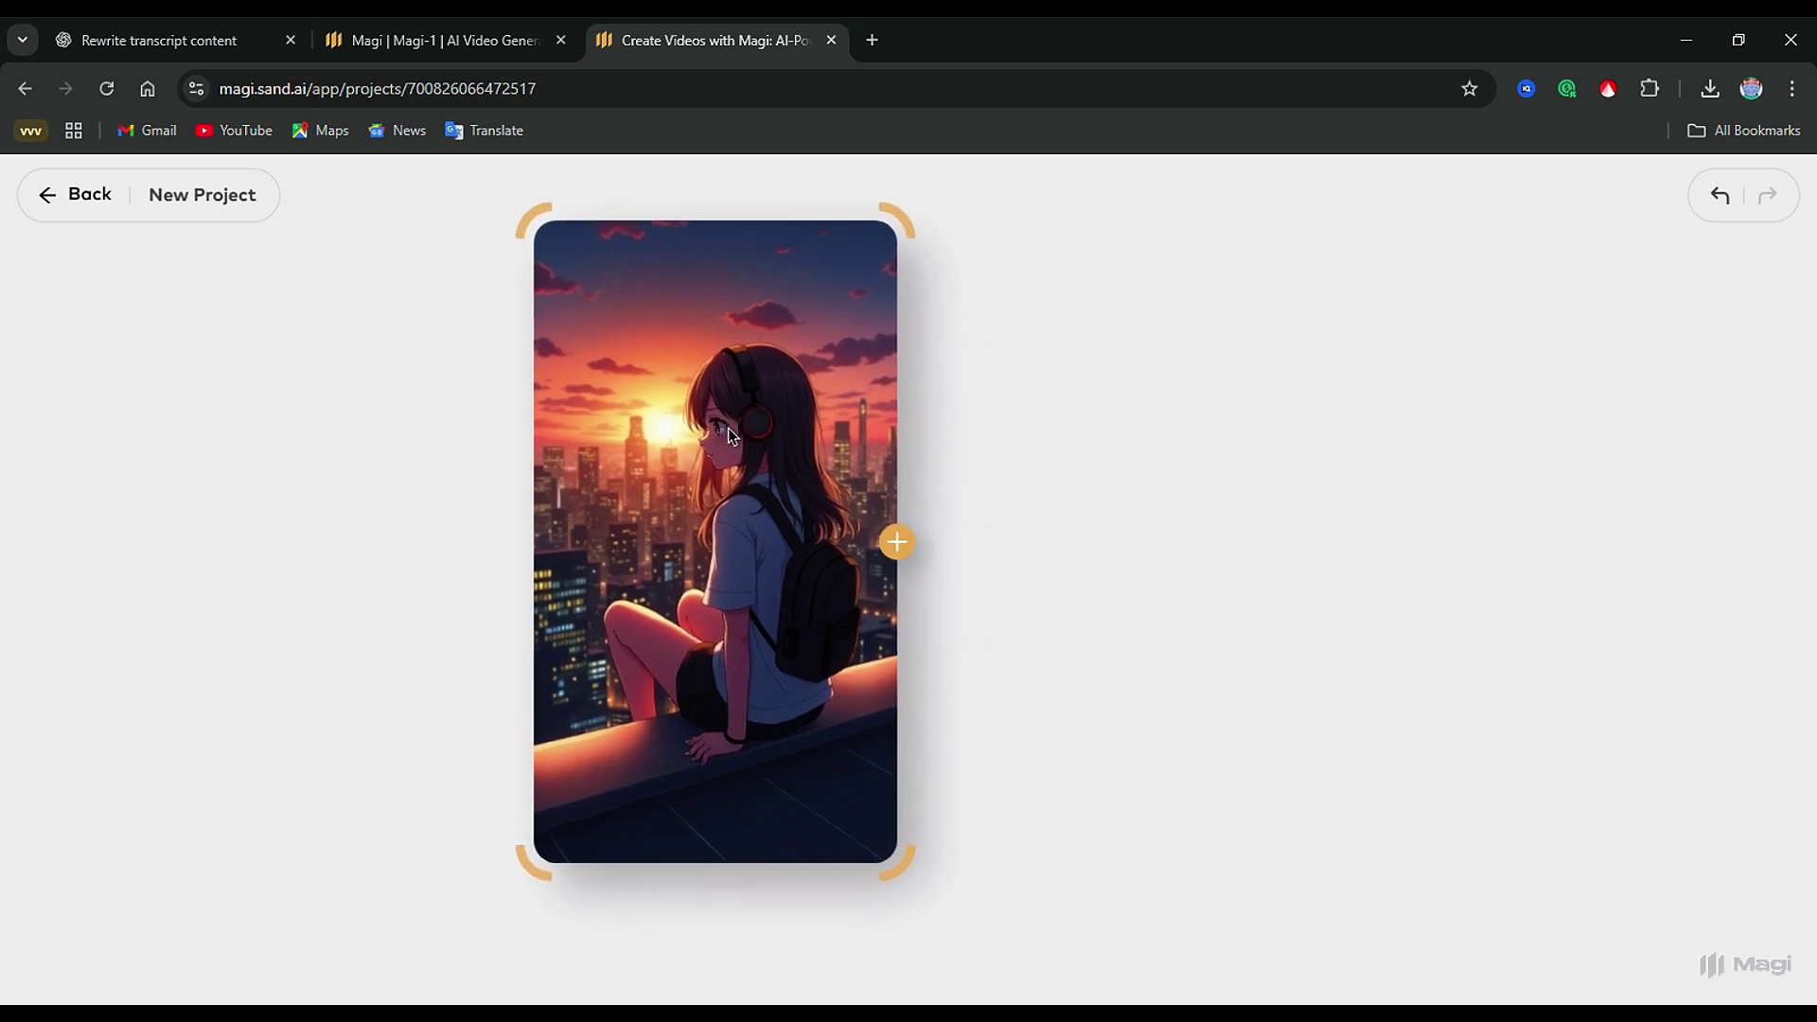
Add an Image to Video block with the prompt "She gently closes her eyes, the wind moves her hair, and the camera slowly pans around her."
{"action": "left_click", "coordinate": [899, 546]}
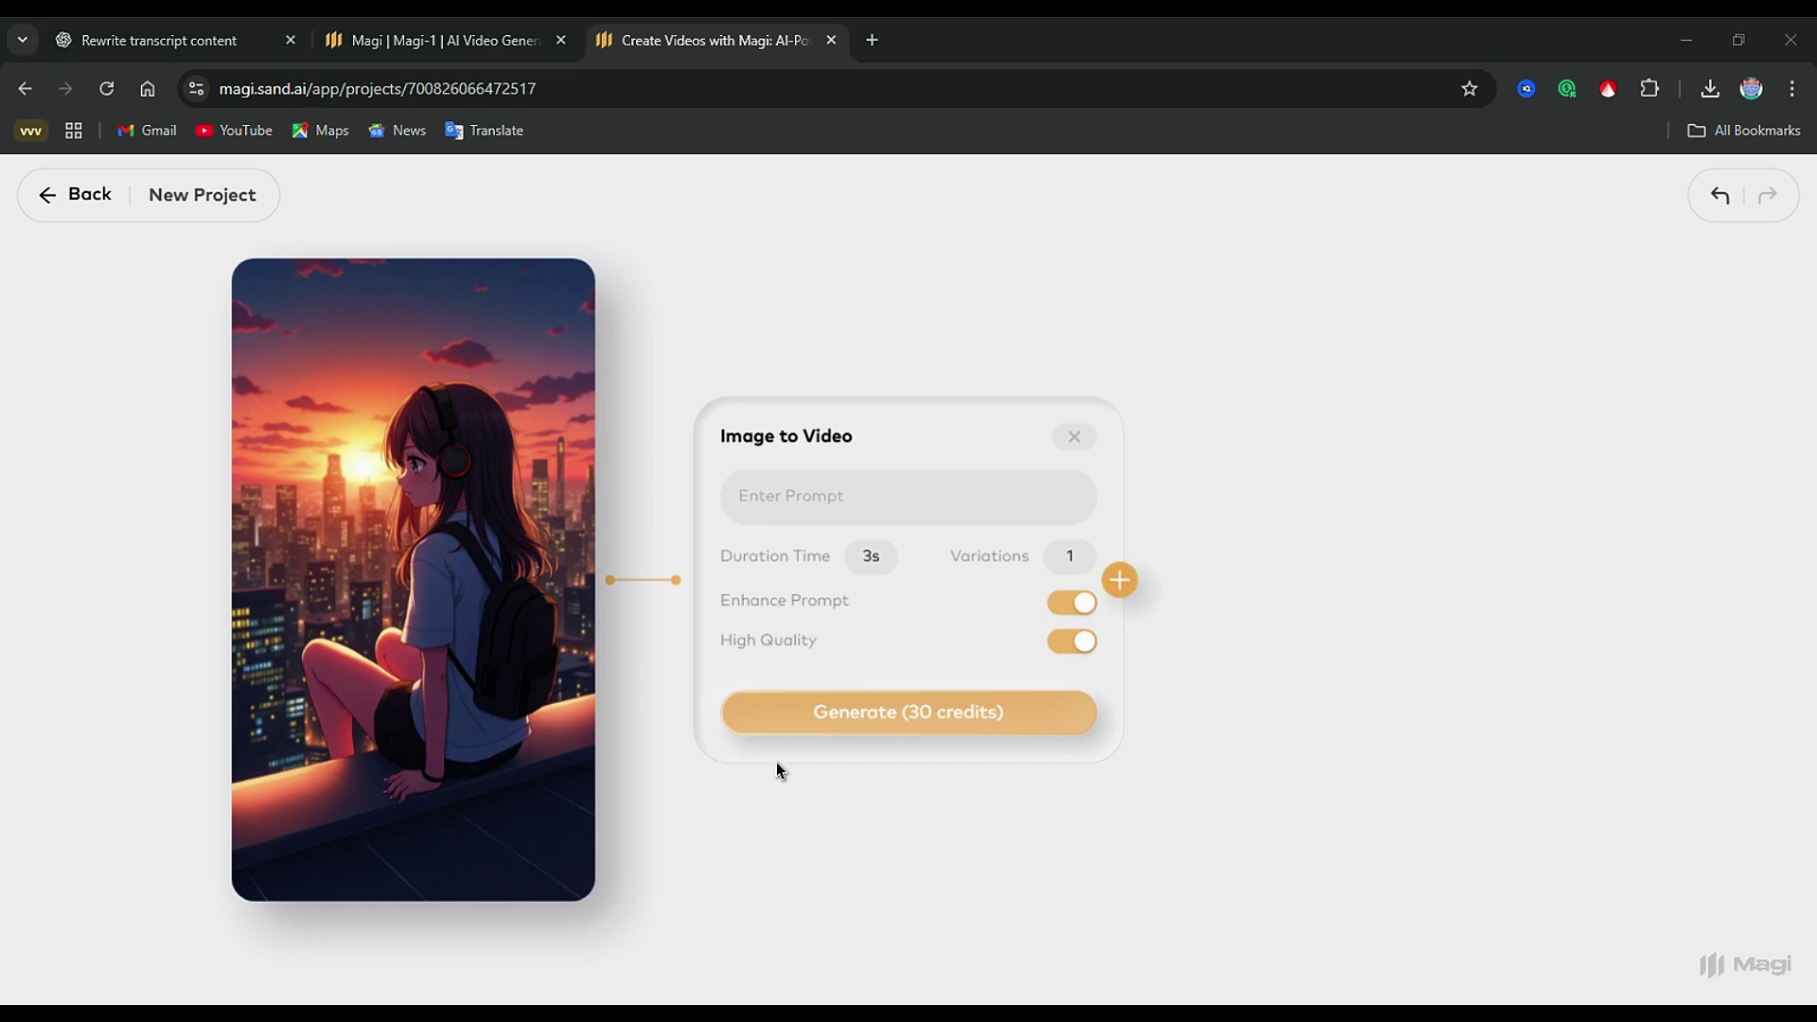
{"action": "left_click", "coordinate": [844, 490]}
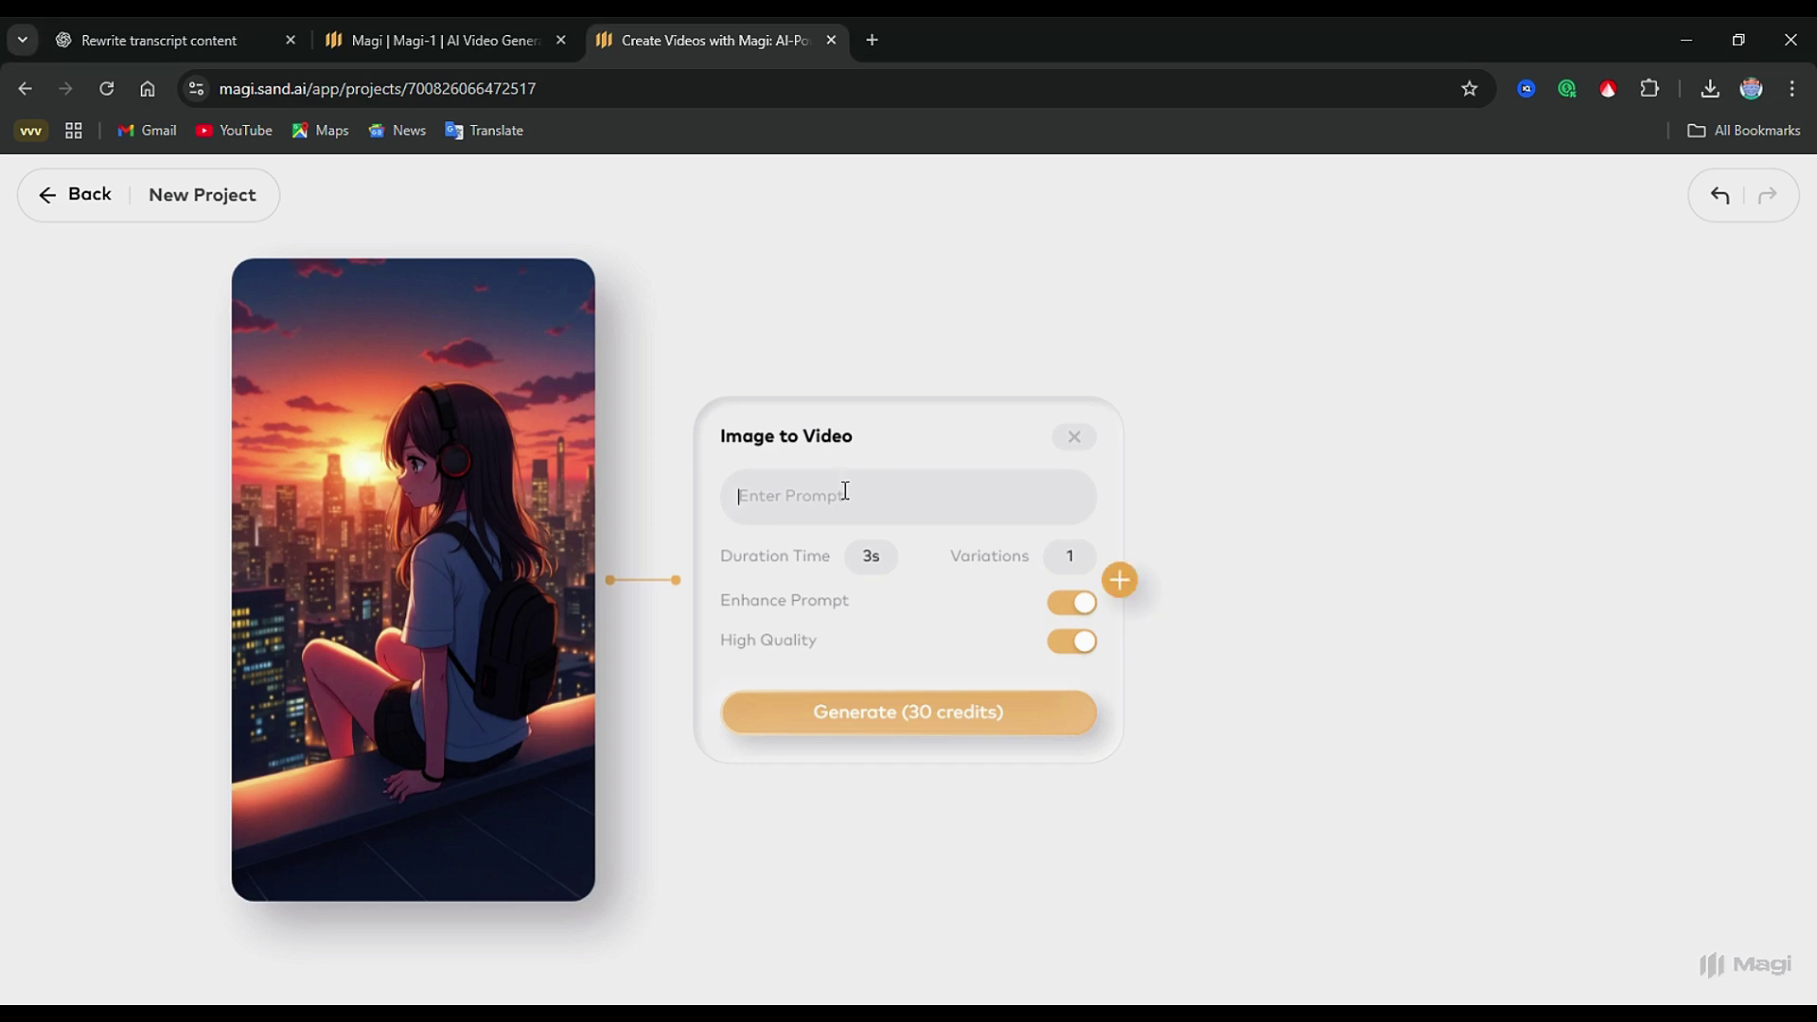
{"action": "type", "text": "\"She gently closes her eyes, the wind moves her hair, and the camera slowly pans around her.\""}
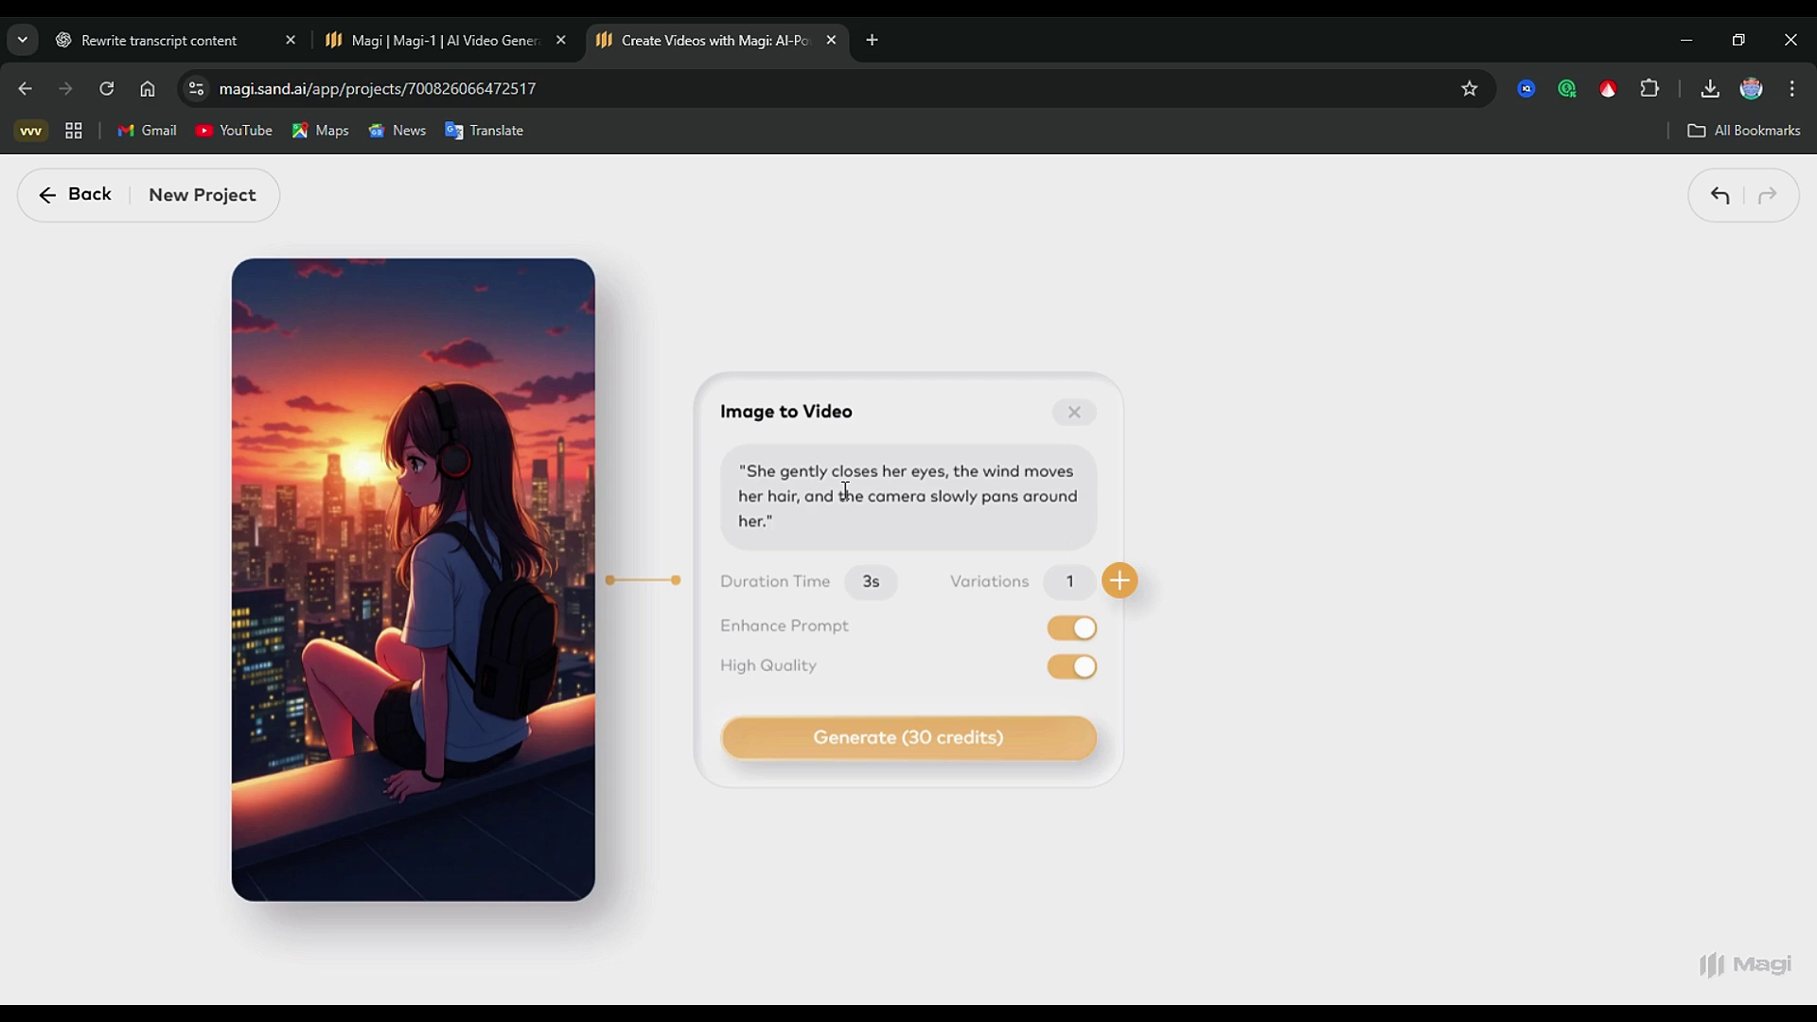
Try a 5-second duration in the Image to Video block and restore it to 3 seconds
{"action": "left_click", "coordinate": [887, 586]}
{"action": "key", "text": "BackSpace"}
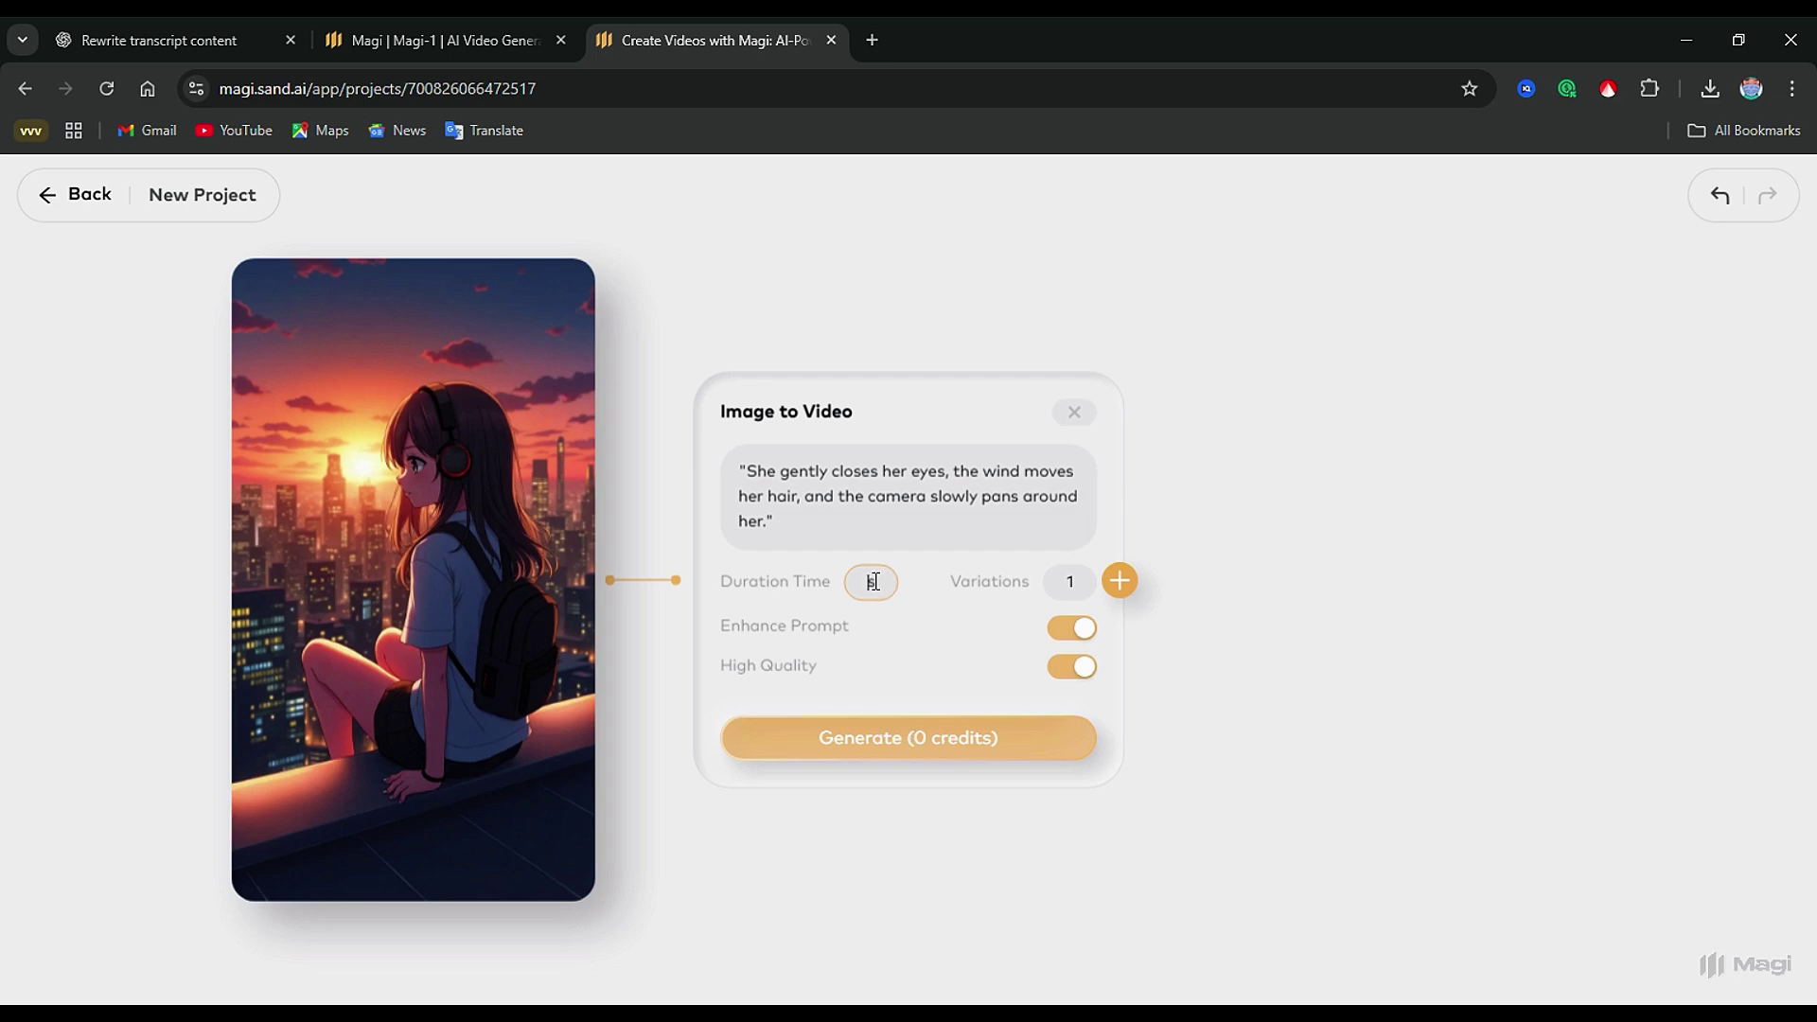
{"action": "type", "text": "5"}
{"action": "key", "text": "BackSpace"}
{"action": "type", "text": "3"}
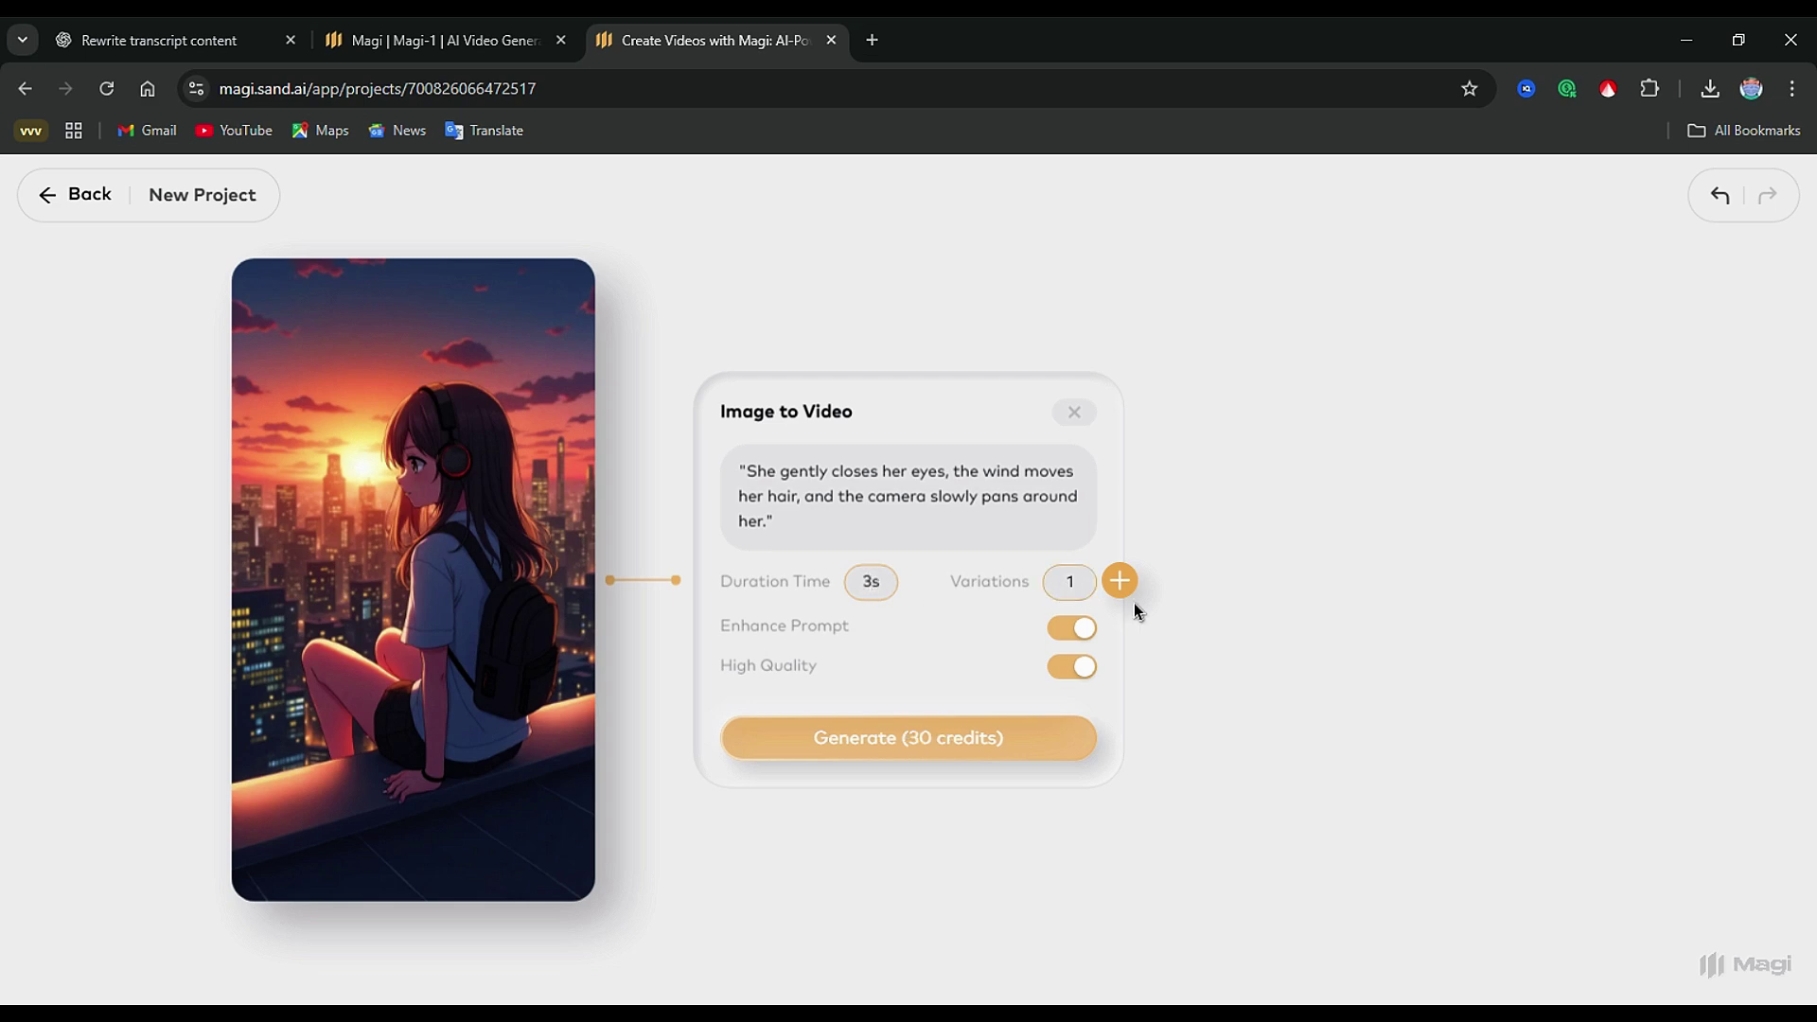
Add a Video Extension block after the Image to Video block and remove it
{"action": "left_click", "coordinate": [1119, 581]}
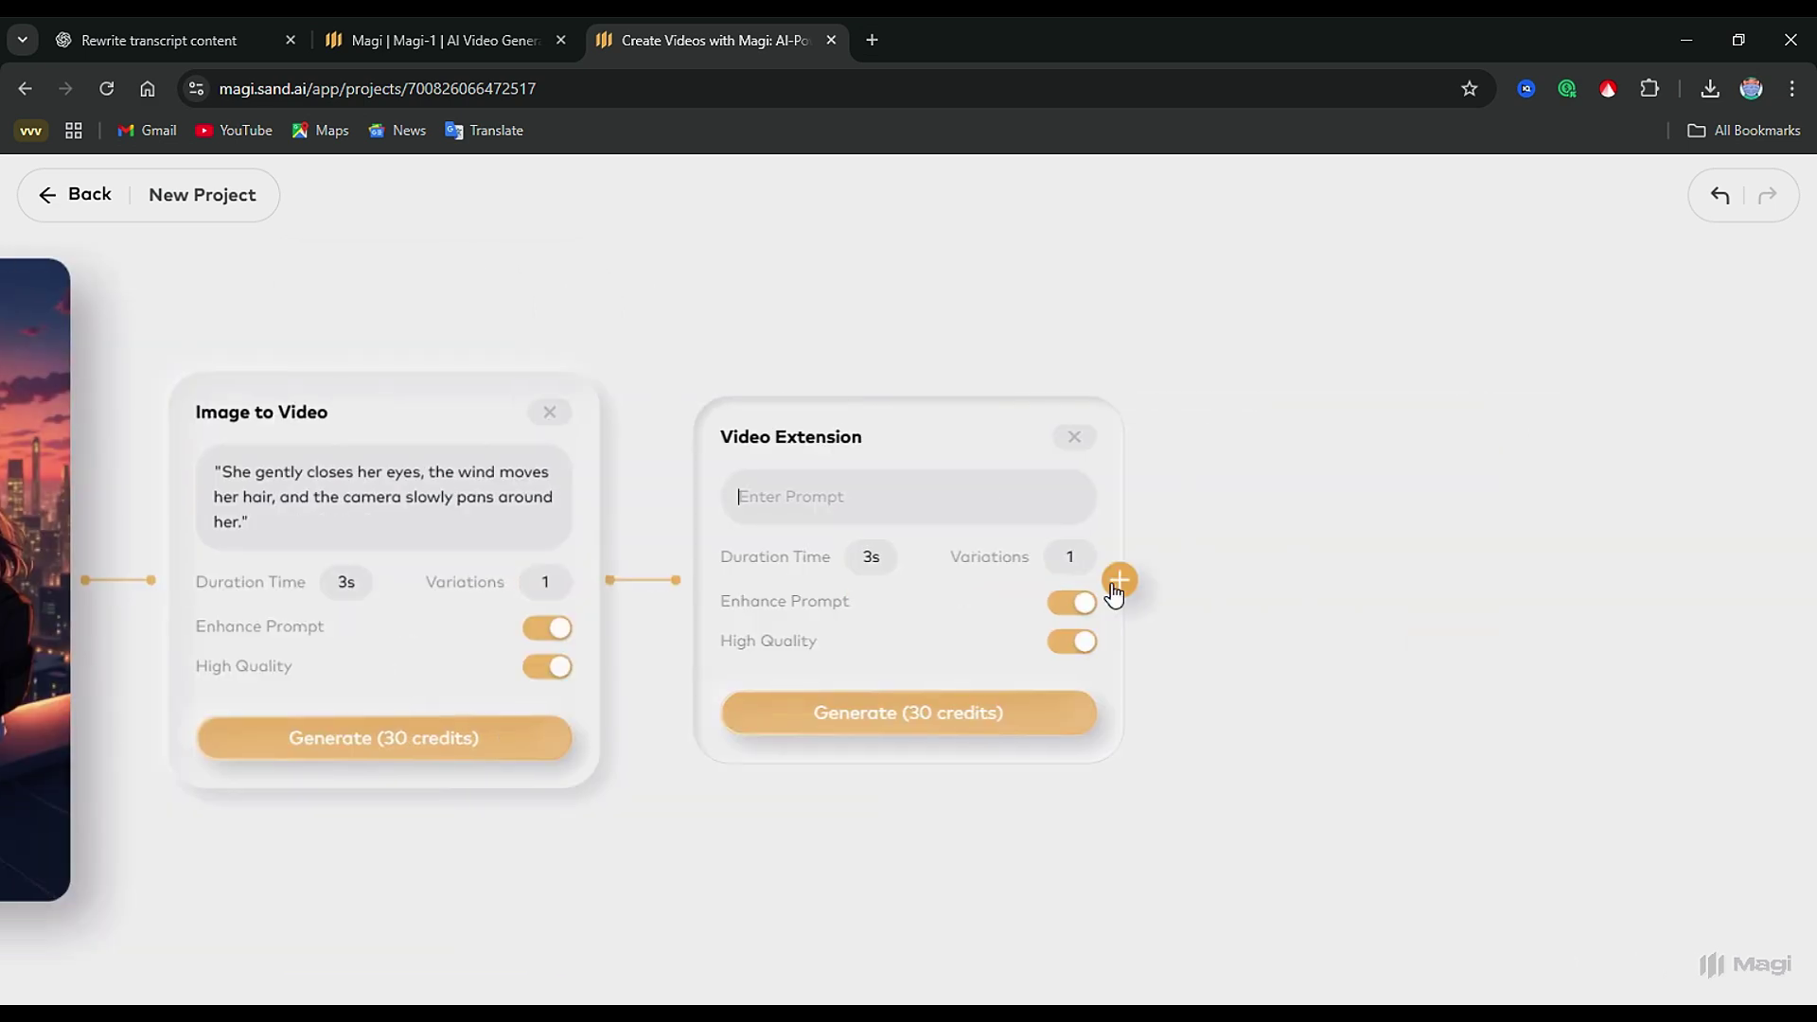
{"action": "left_click", "coordinate": [1075, 439]}
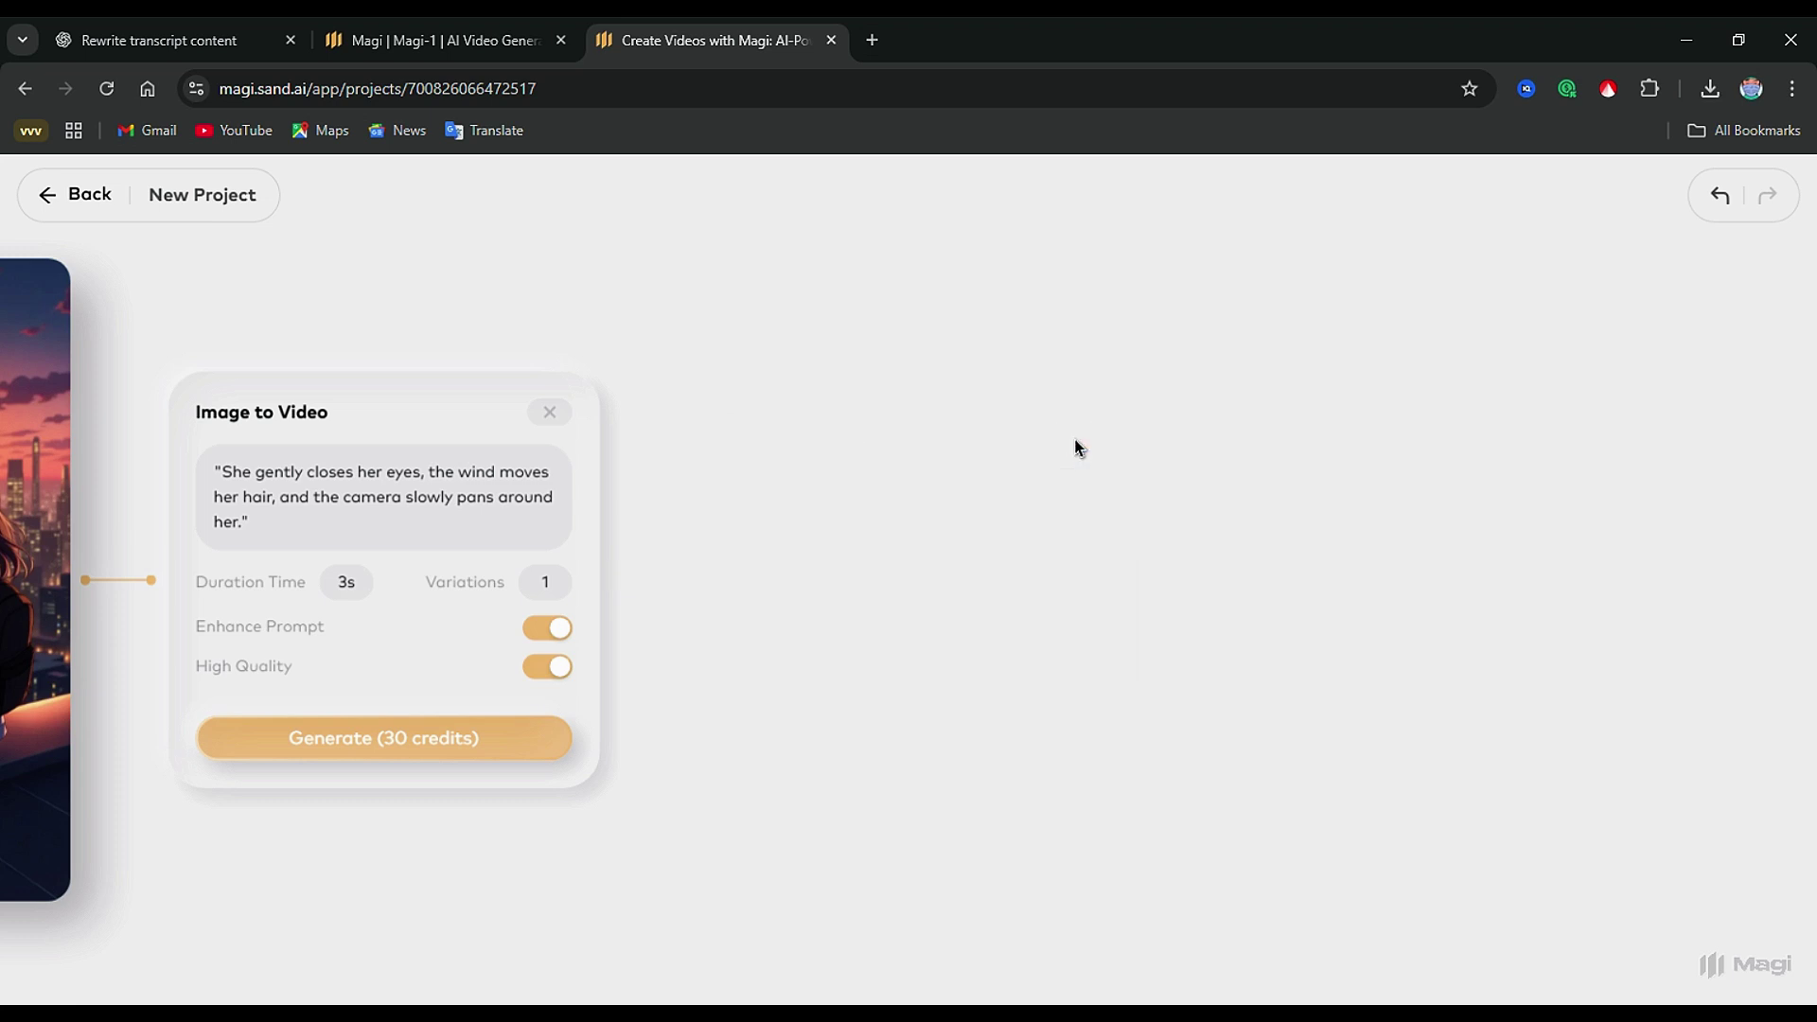
{"action": "left_click_drag", "start_coordinate": [38, 513], "coordinate": [735, 502]}
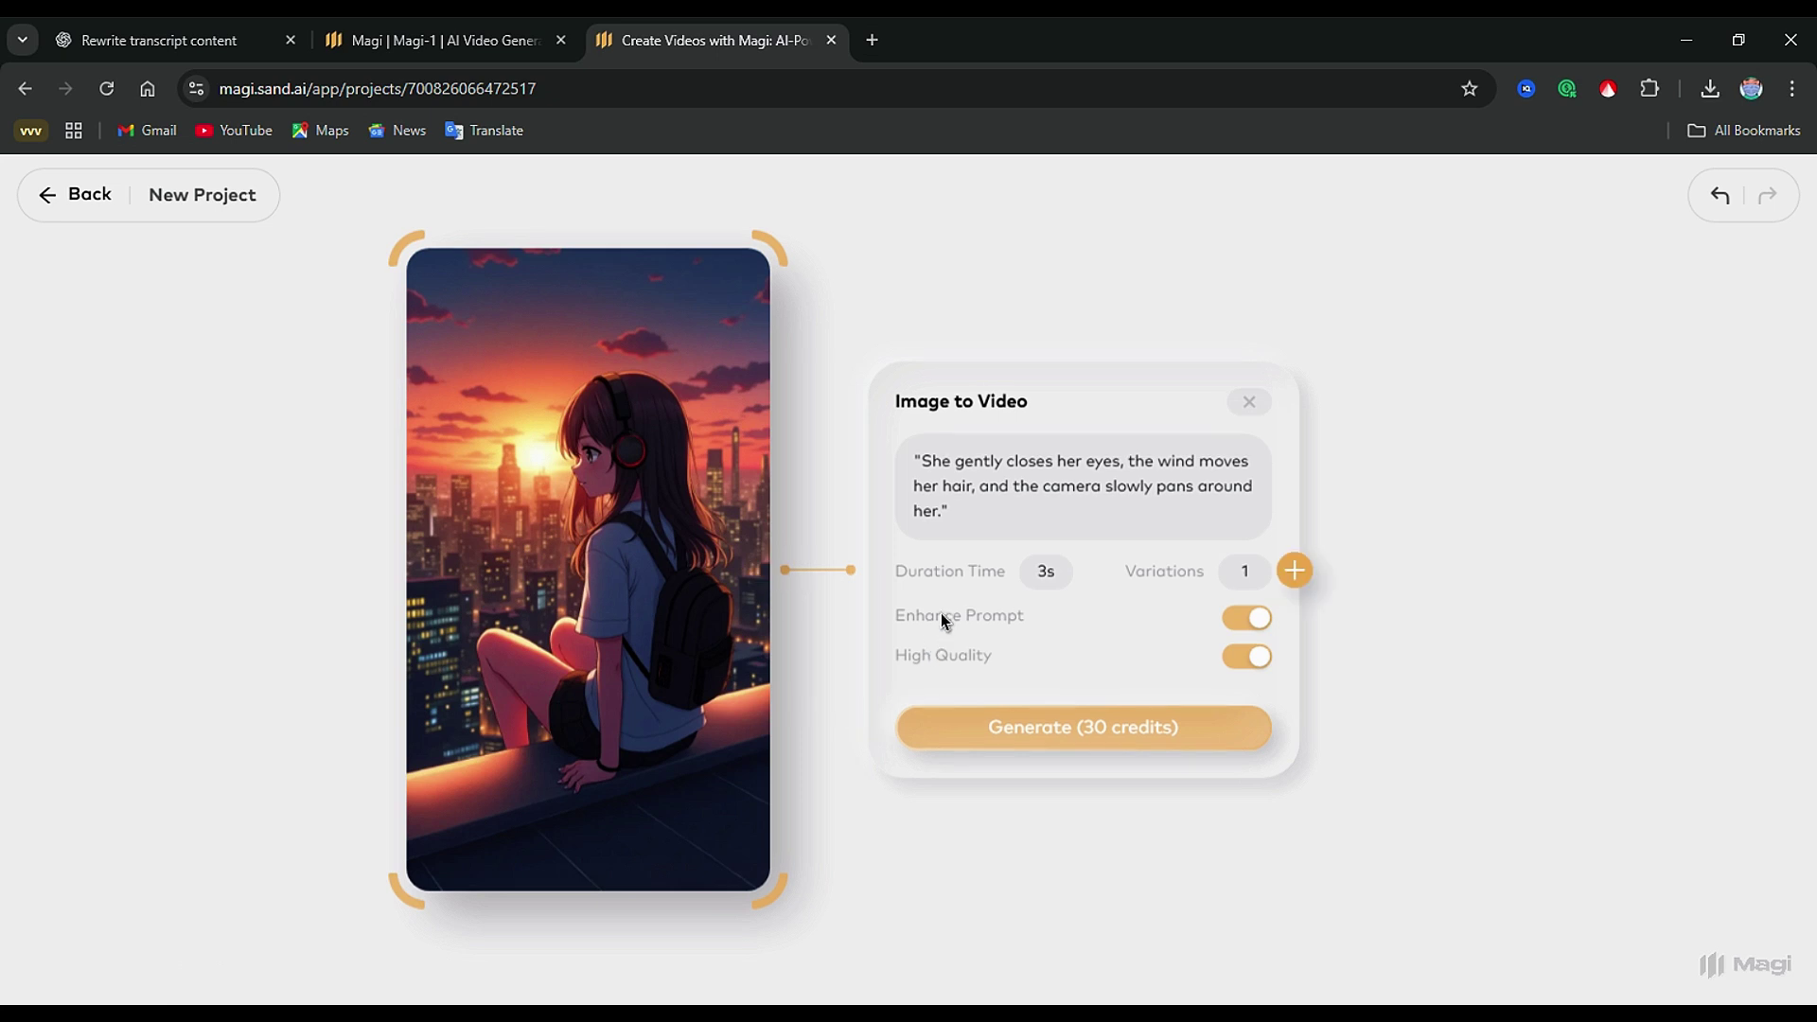
Turn off Enhance Prompt and generate the rooftop girl video
{"action": "left_click", "coordinate": [1257, 621]}
{"action": "left_click", "coordinate": [1061, 733]}
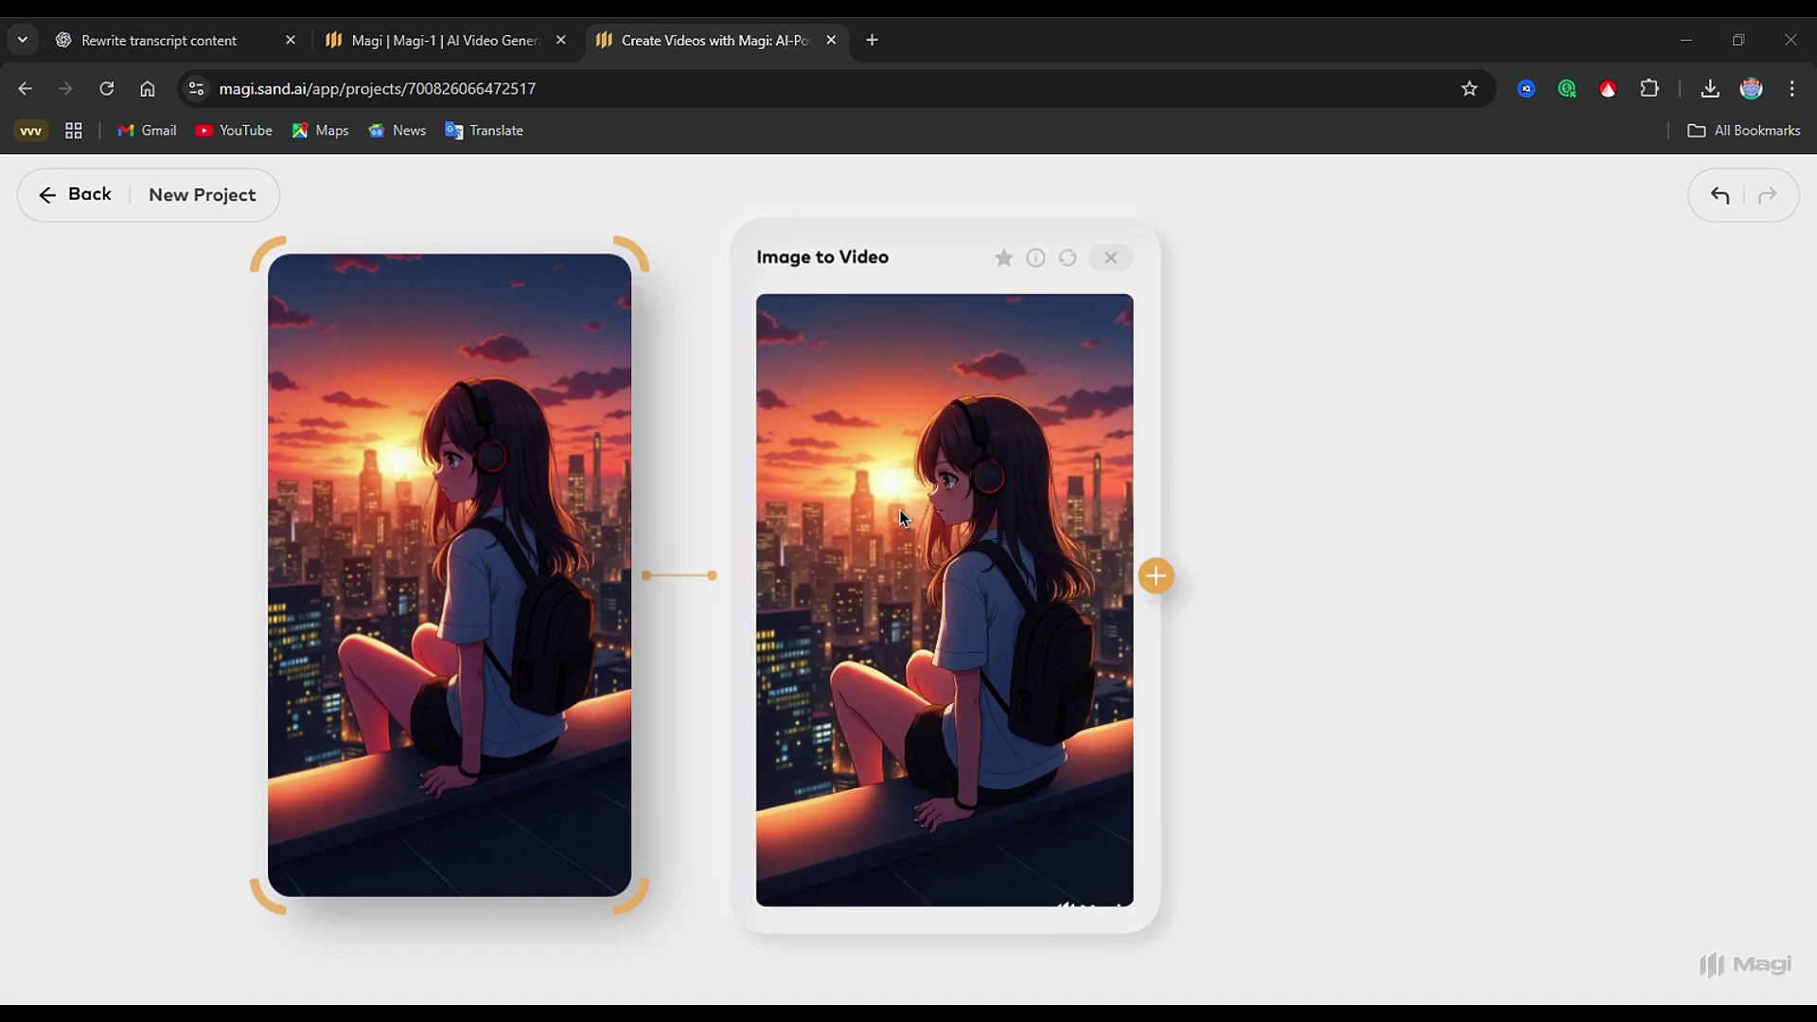
Open the generated rooftop girl video, download it, check the browser's downloads list and close the preview
{"action": "left_click", "coordinate": [900, 516]}
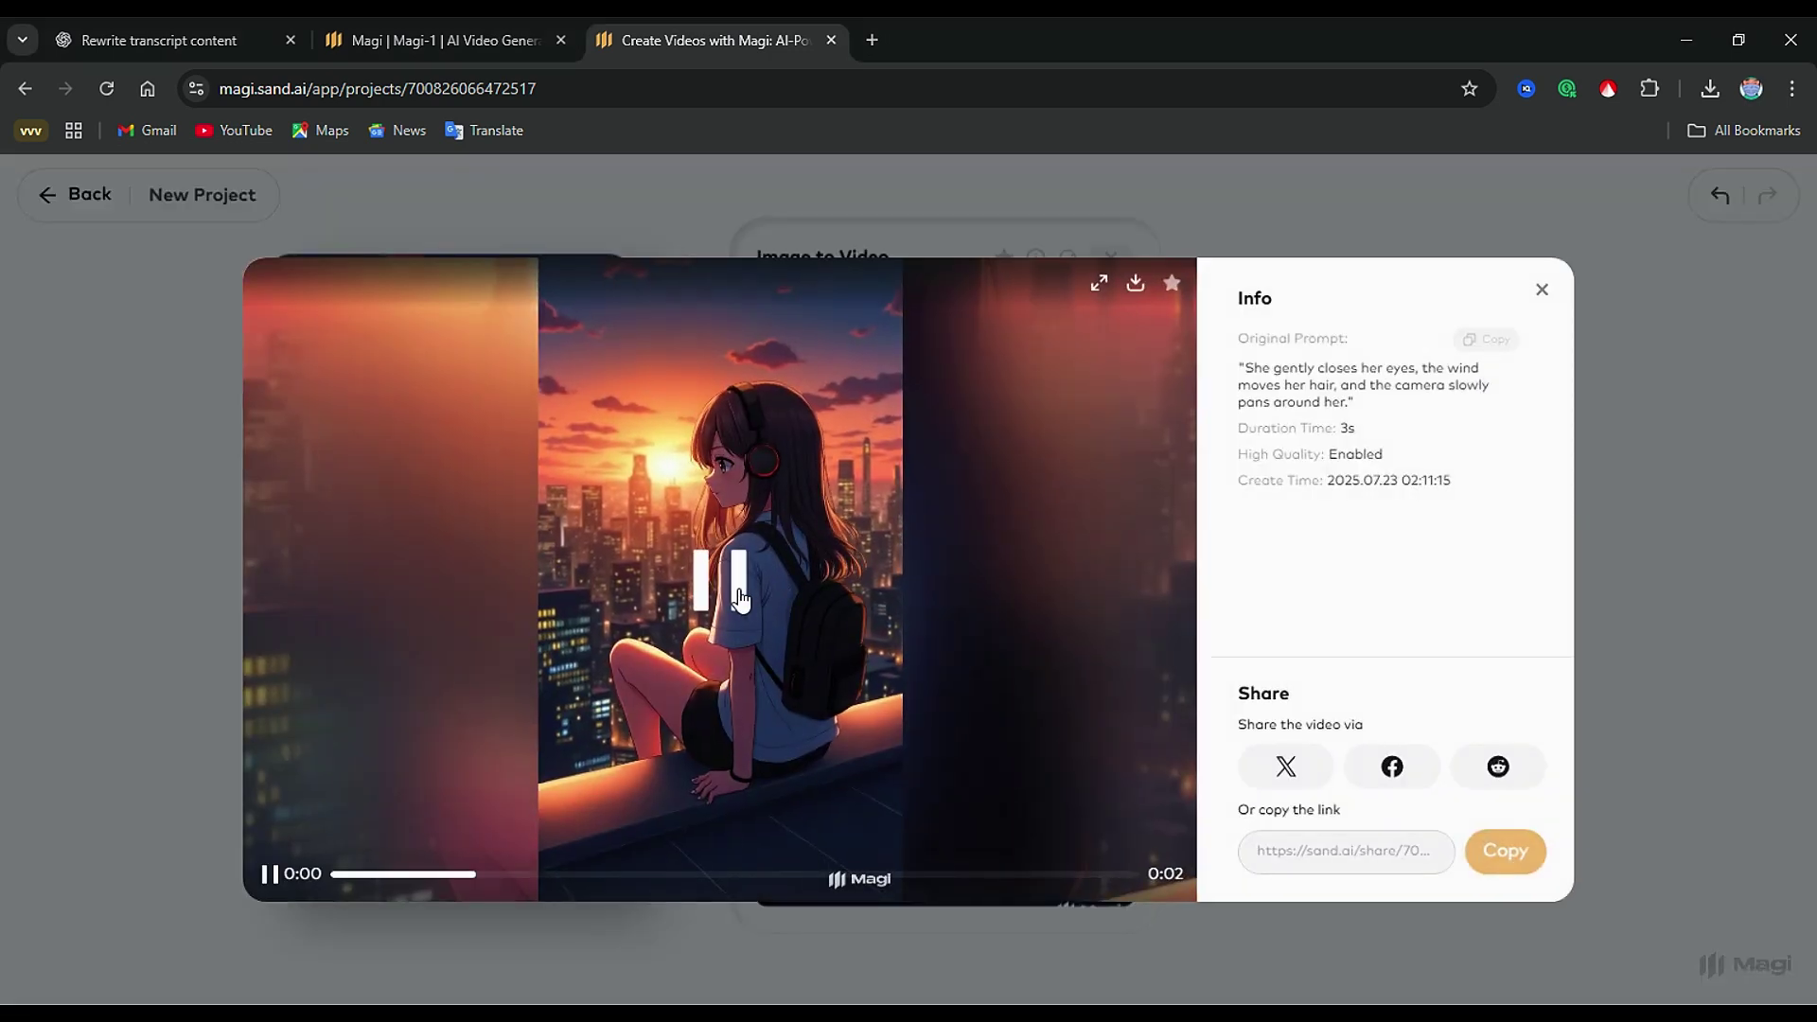
{"action": "left_click", "coordinate": [1136, 284]}
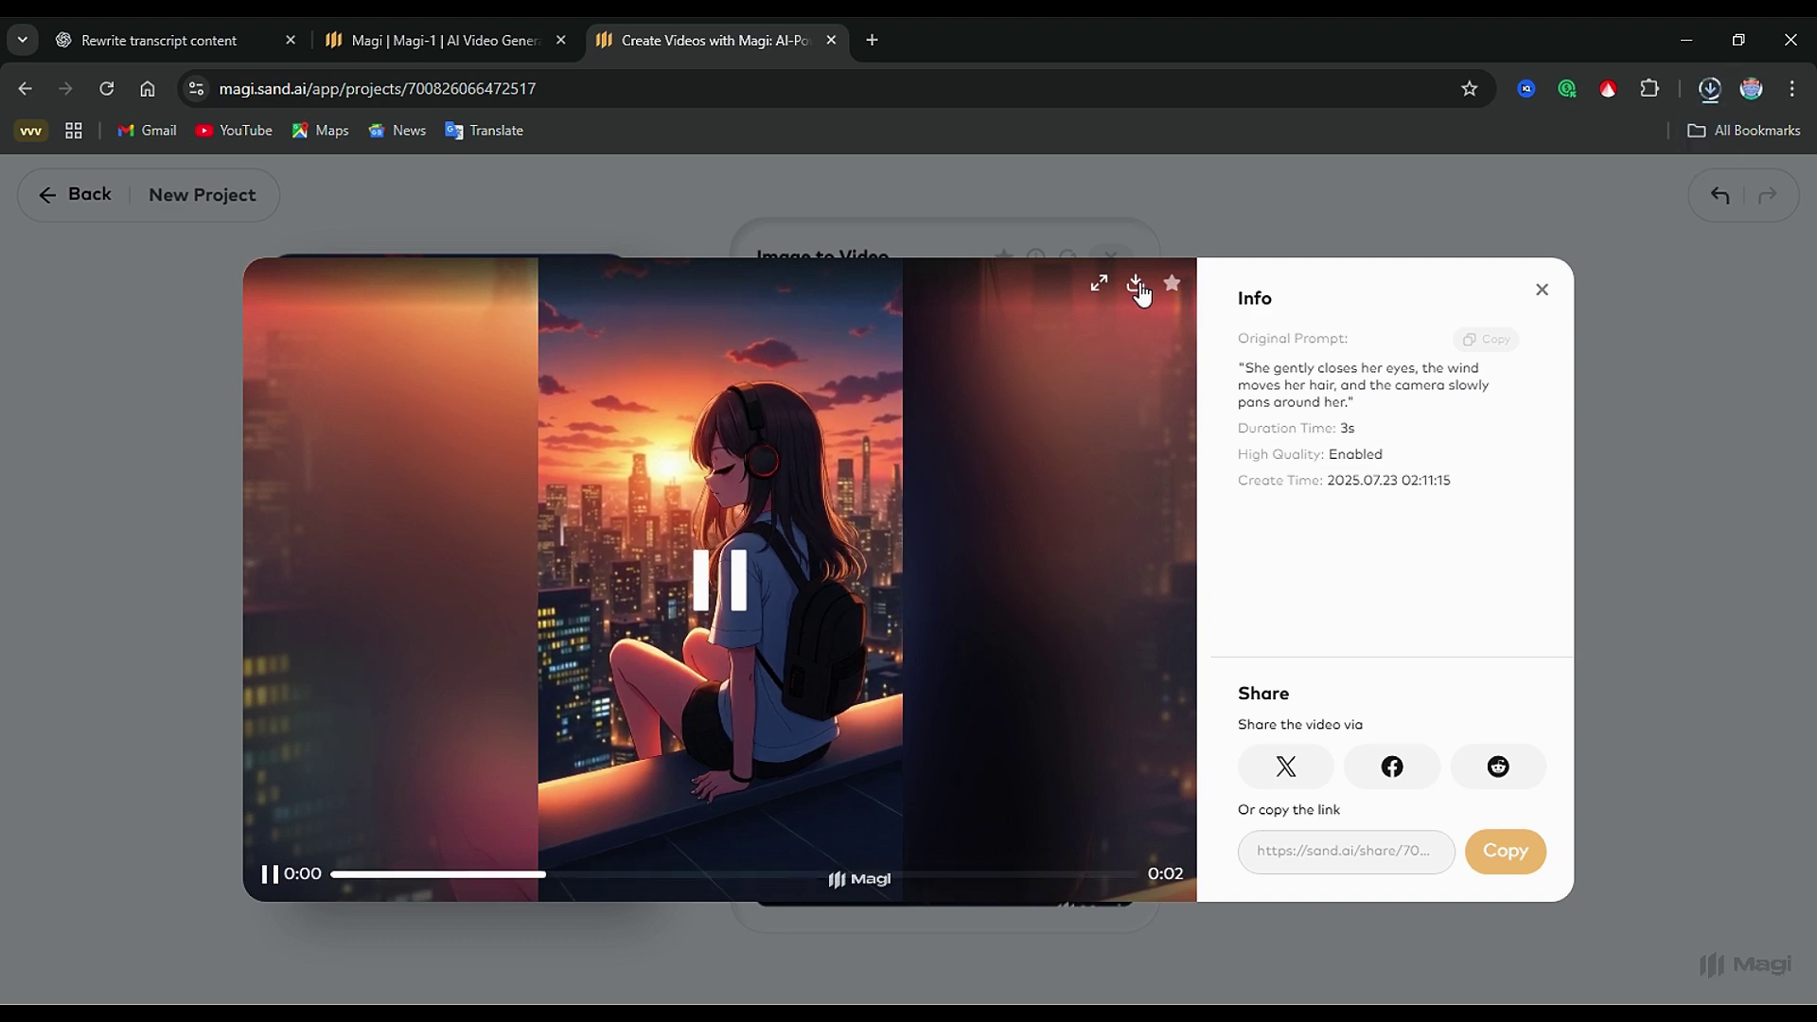
{"action": "left_click", "coordinate": [1709, 89]}
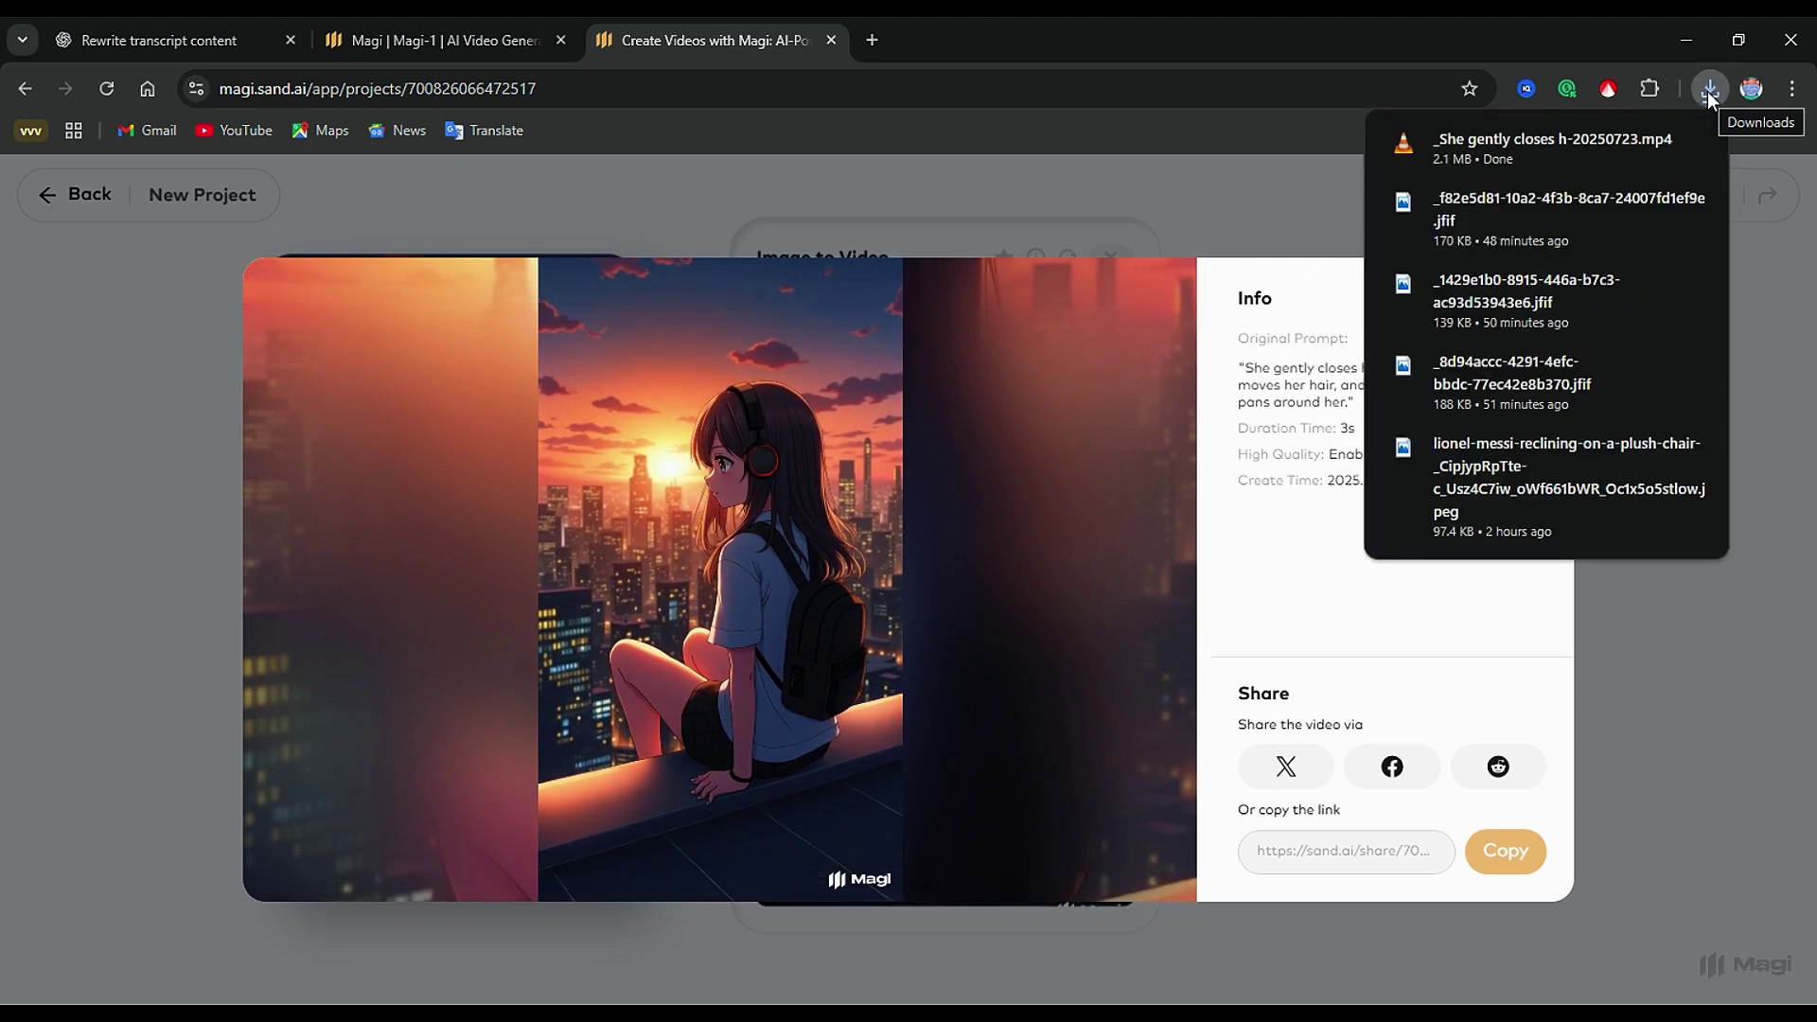
{"action": "left_click", "coordinate": [1540, 290]}
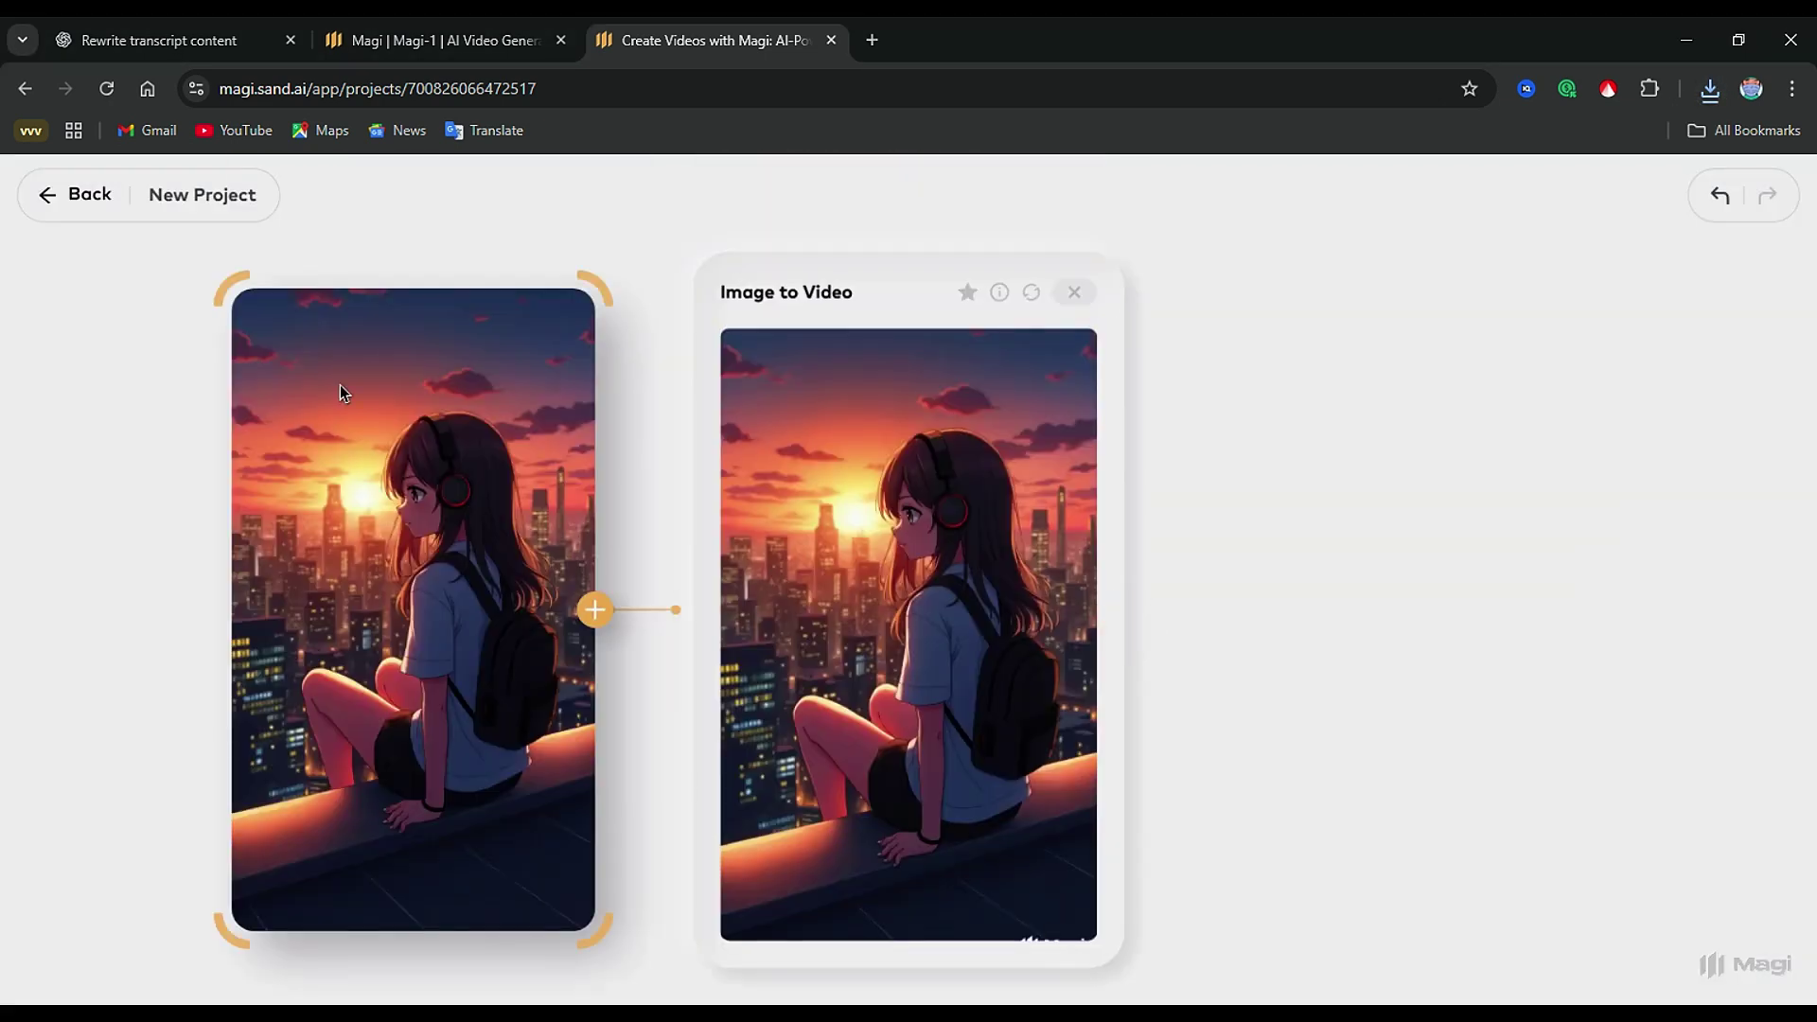
Upload the image of the wizard casting a blue spell from the Downloads folder to the project canvas
{"action": "left_click", "coordinate": [339, 384]}
{"action": "left_click", "coordinate": [430, 414]}
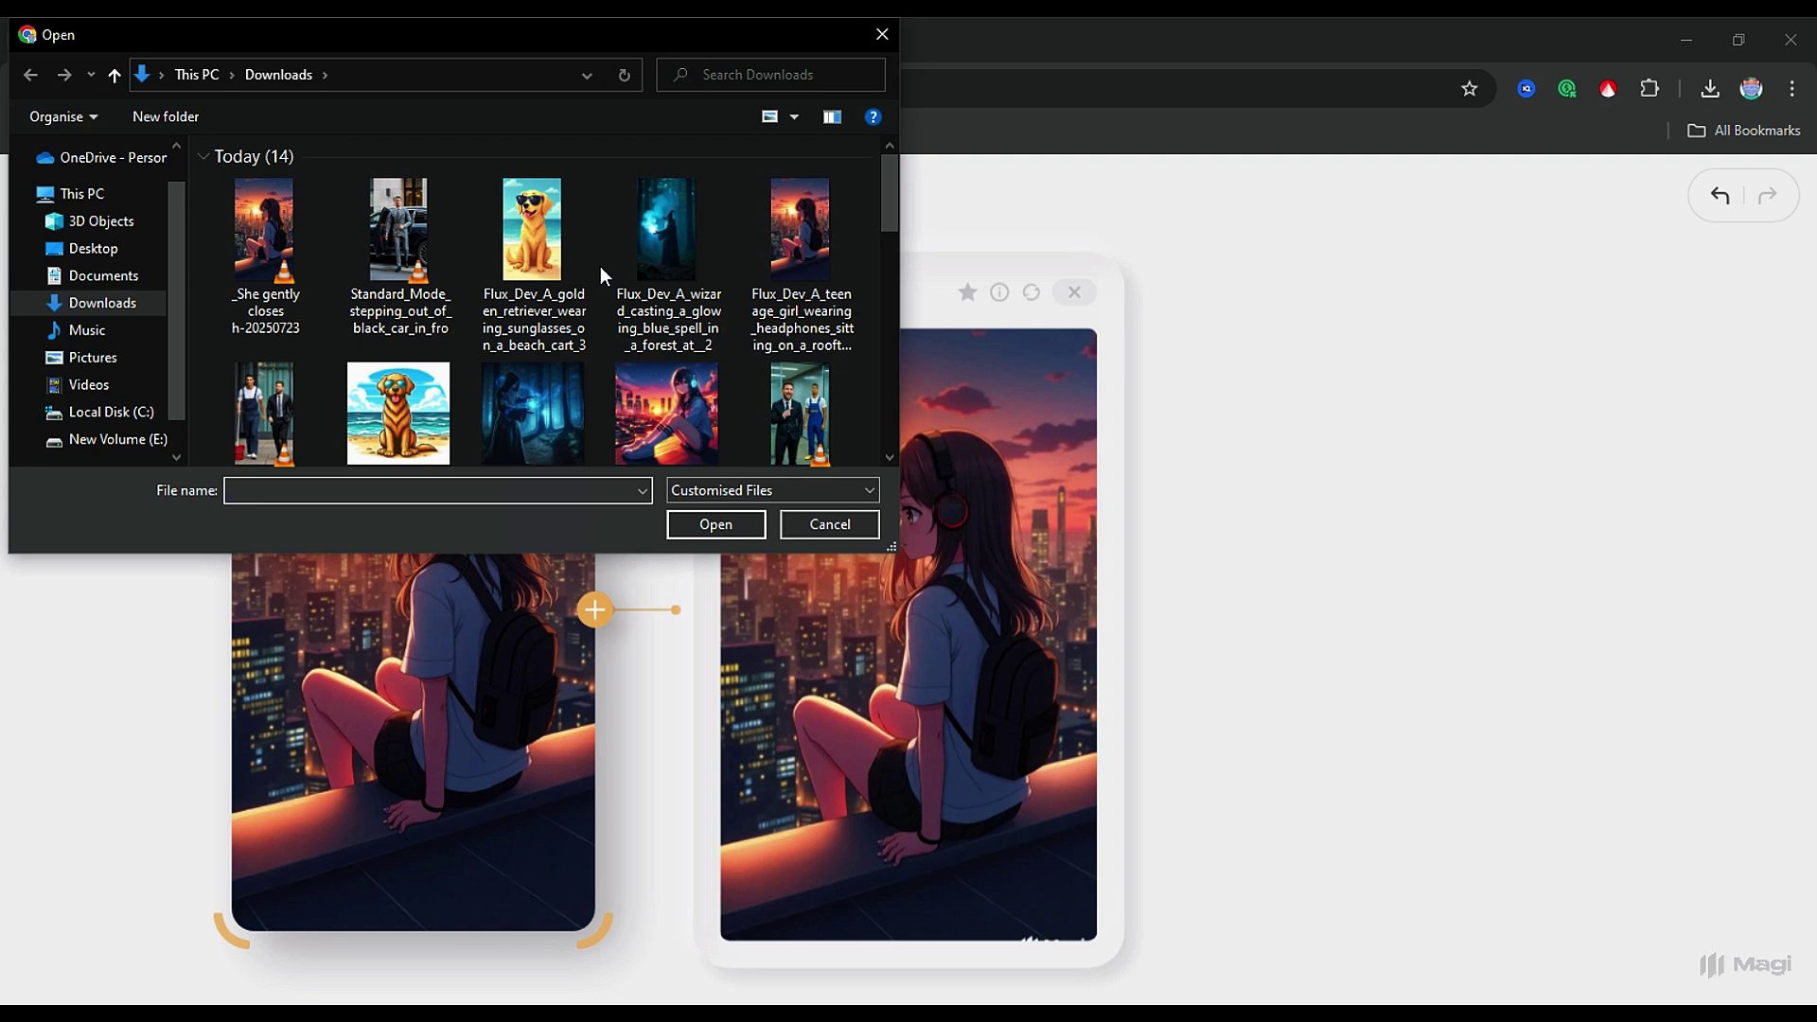
{"action": "double_click", "coordinate": [649, 240]}
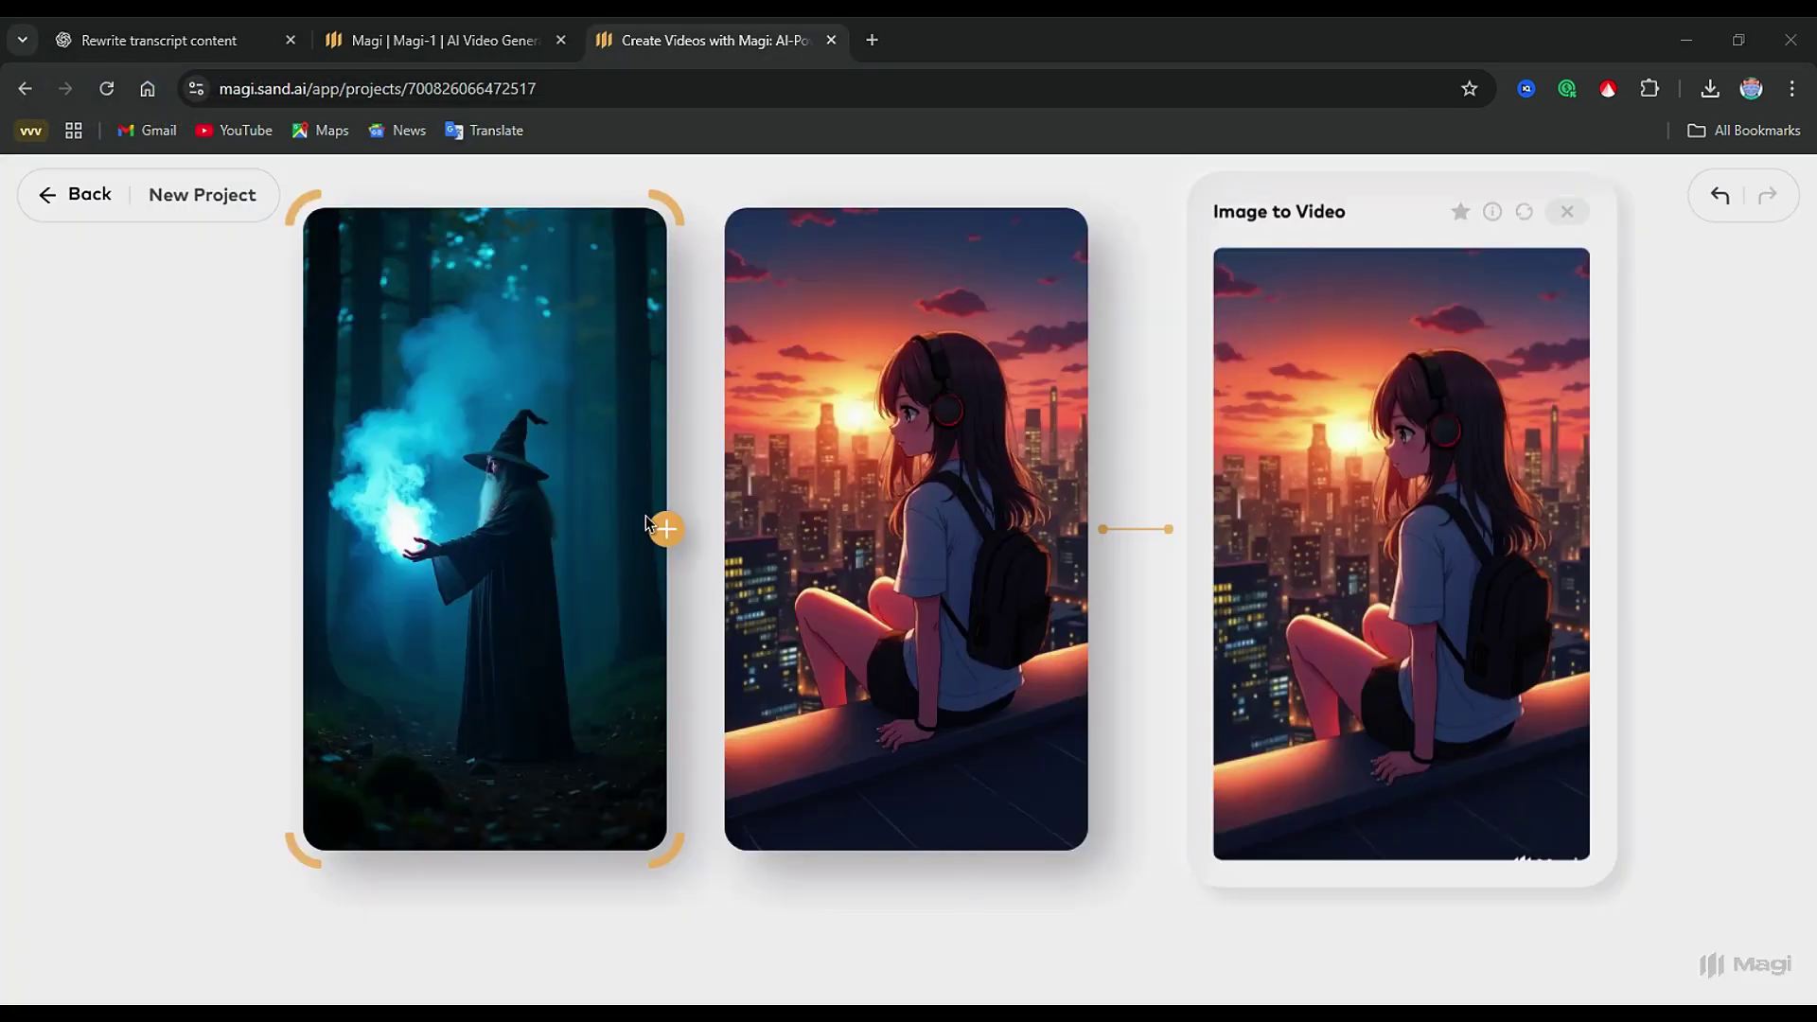
Generate a video from the wizard image with the prompt "A wizard casting a glowing blue spell in a forest at night, cinematic lighting"
{"action": "left_click", "coordinate": [660, 530]}
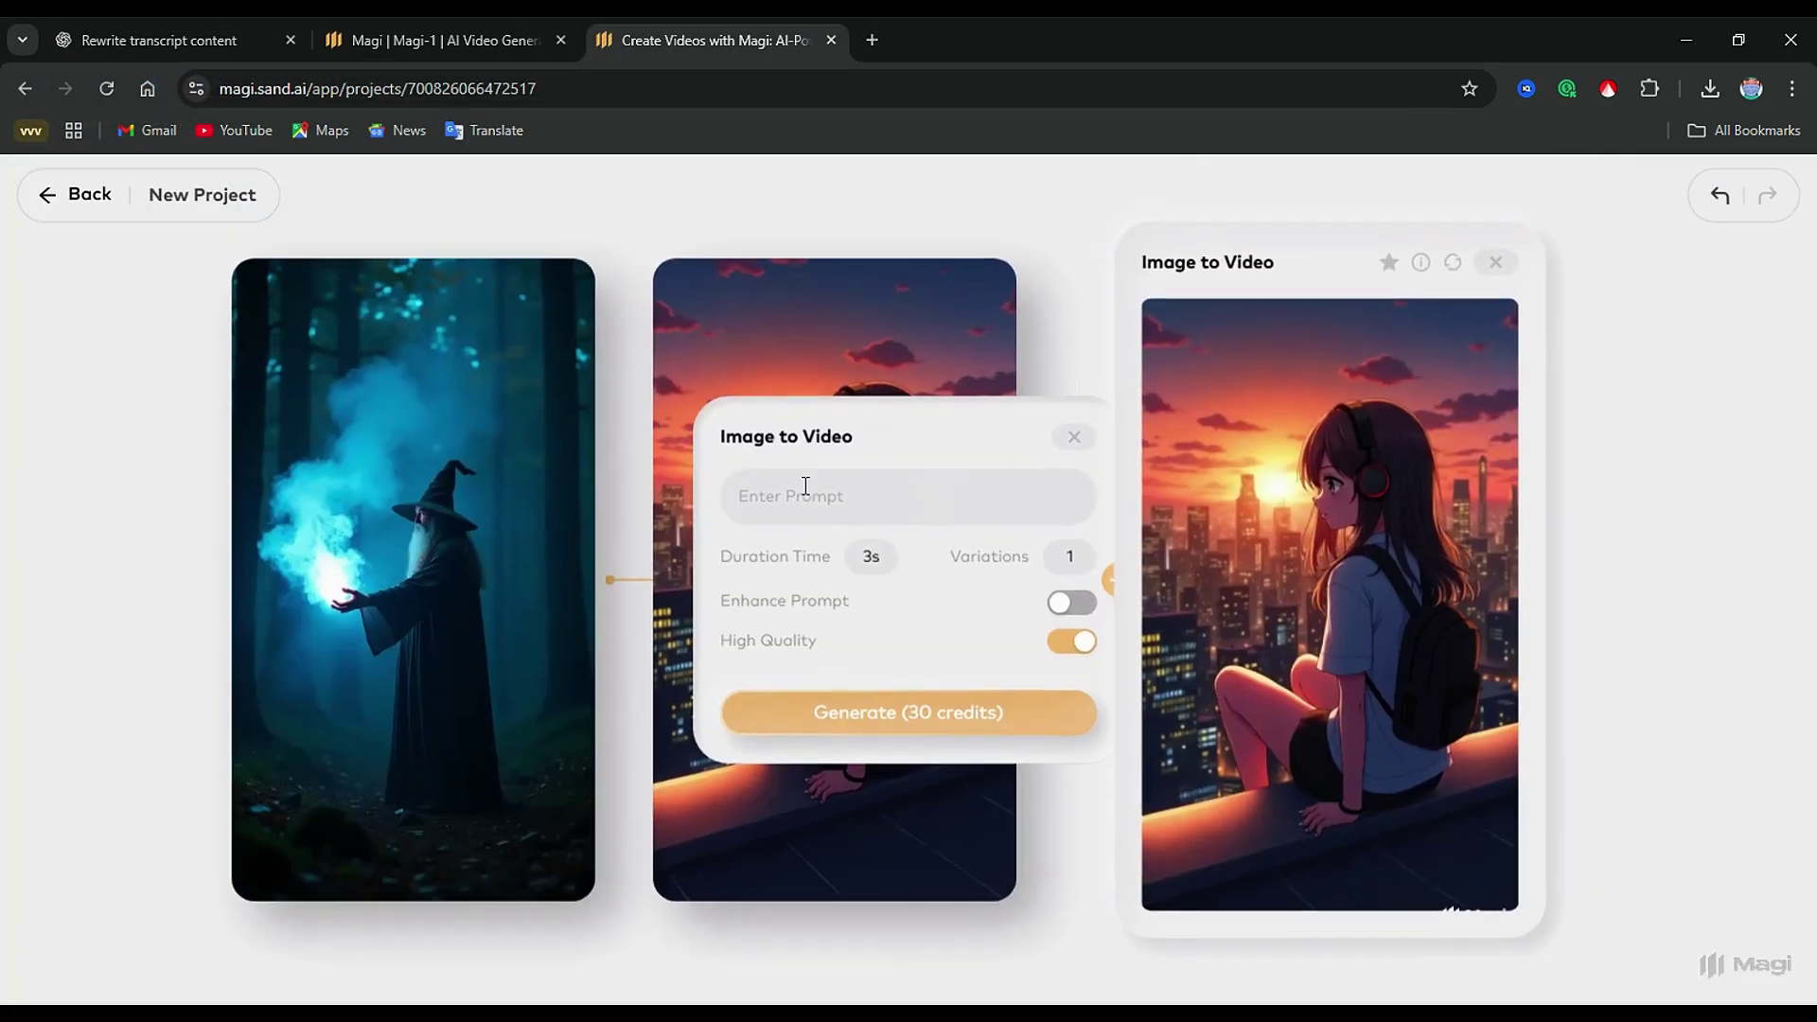
{"action": "type", "text": "A wizard casting a glowing blue spell in a forest at night, cinematic lighting"}
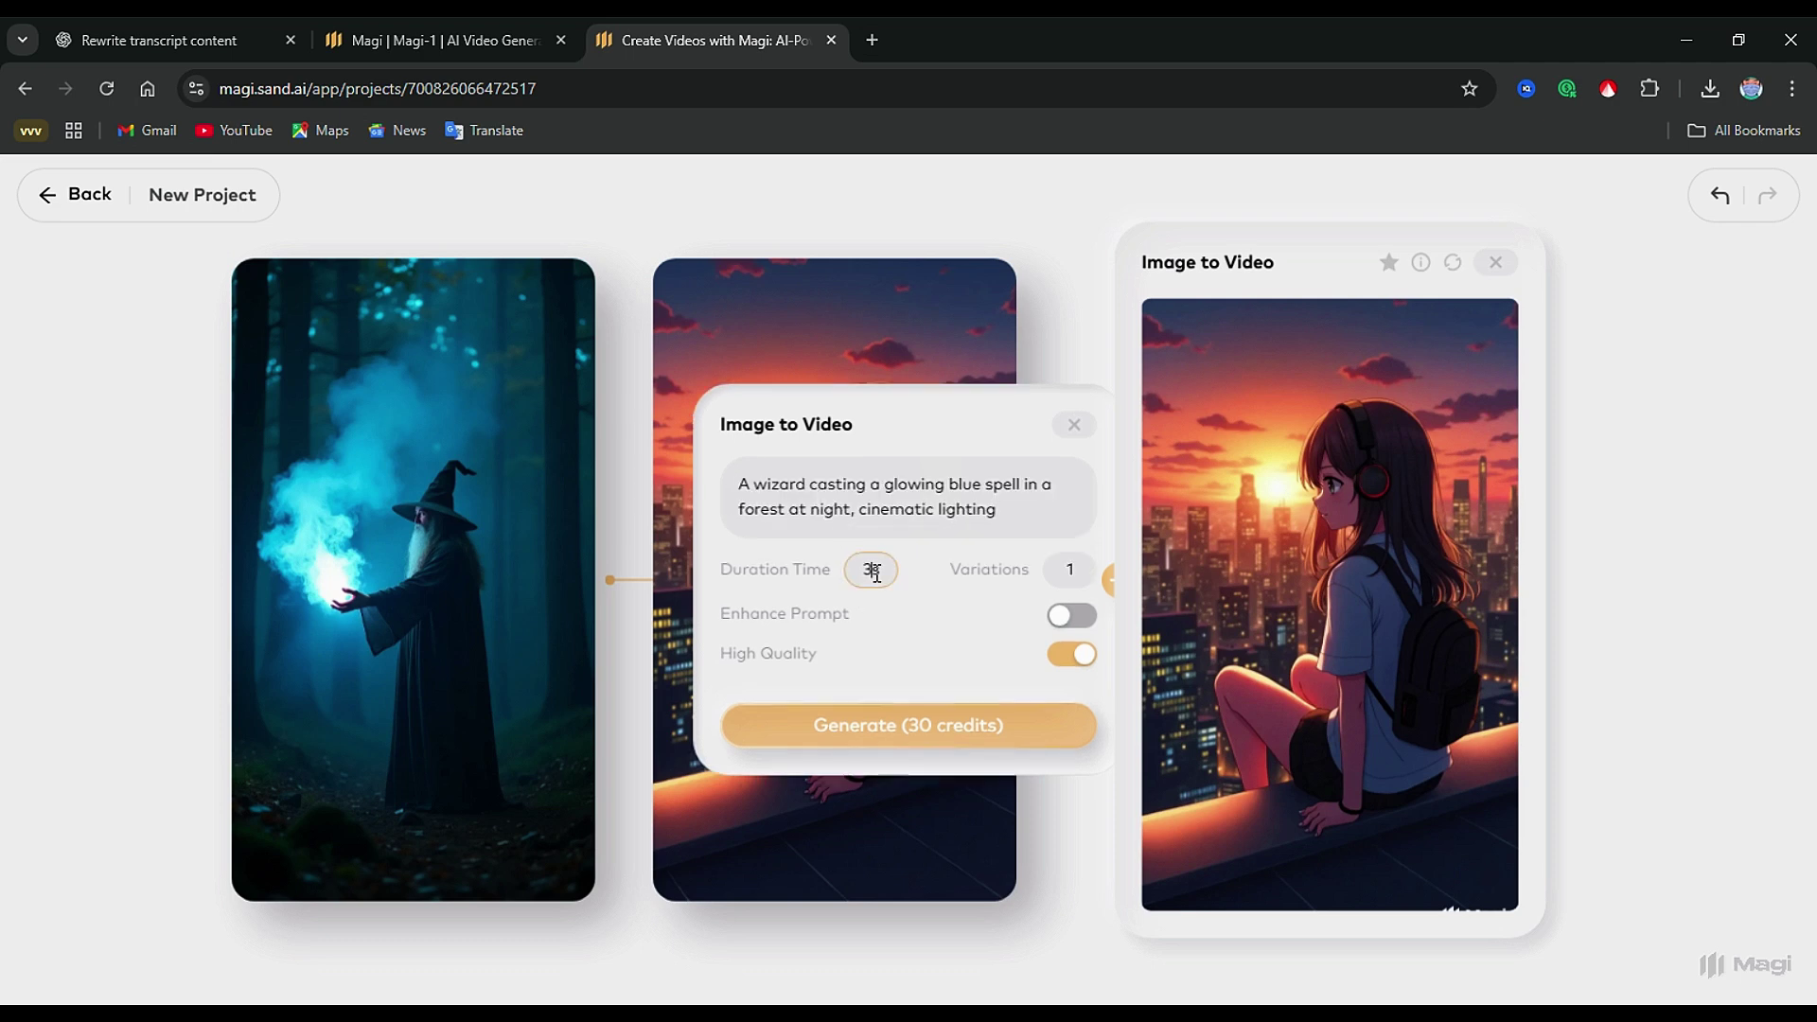
{"action": "key", "text": "BackSpace"}
{"action": "left_click", "coordinate": [891, 726]}
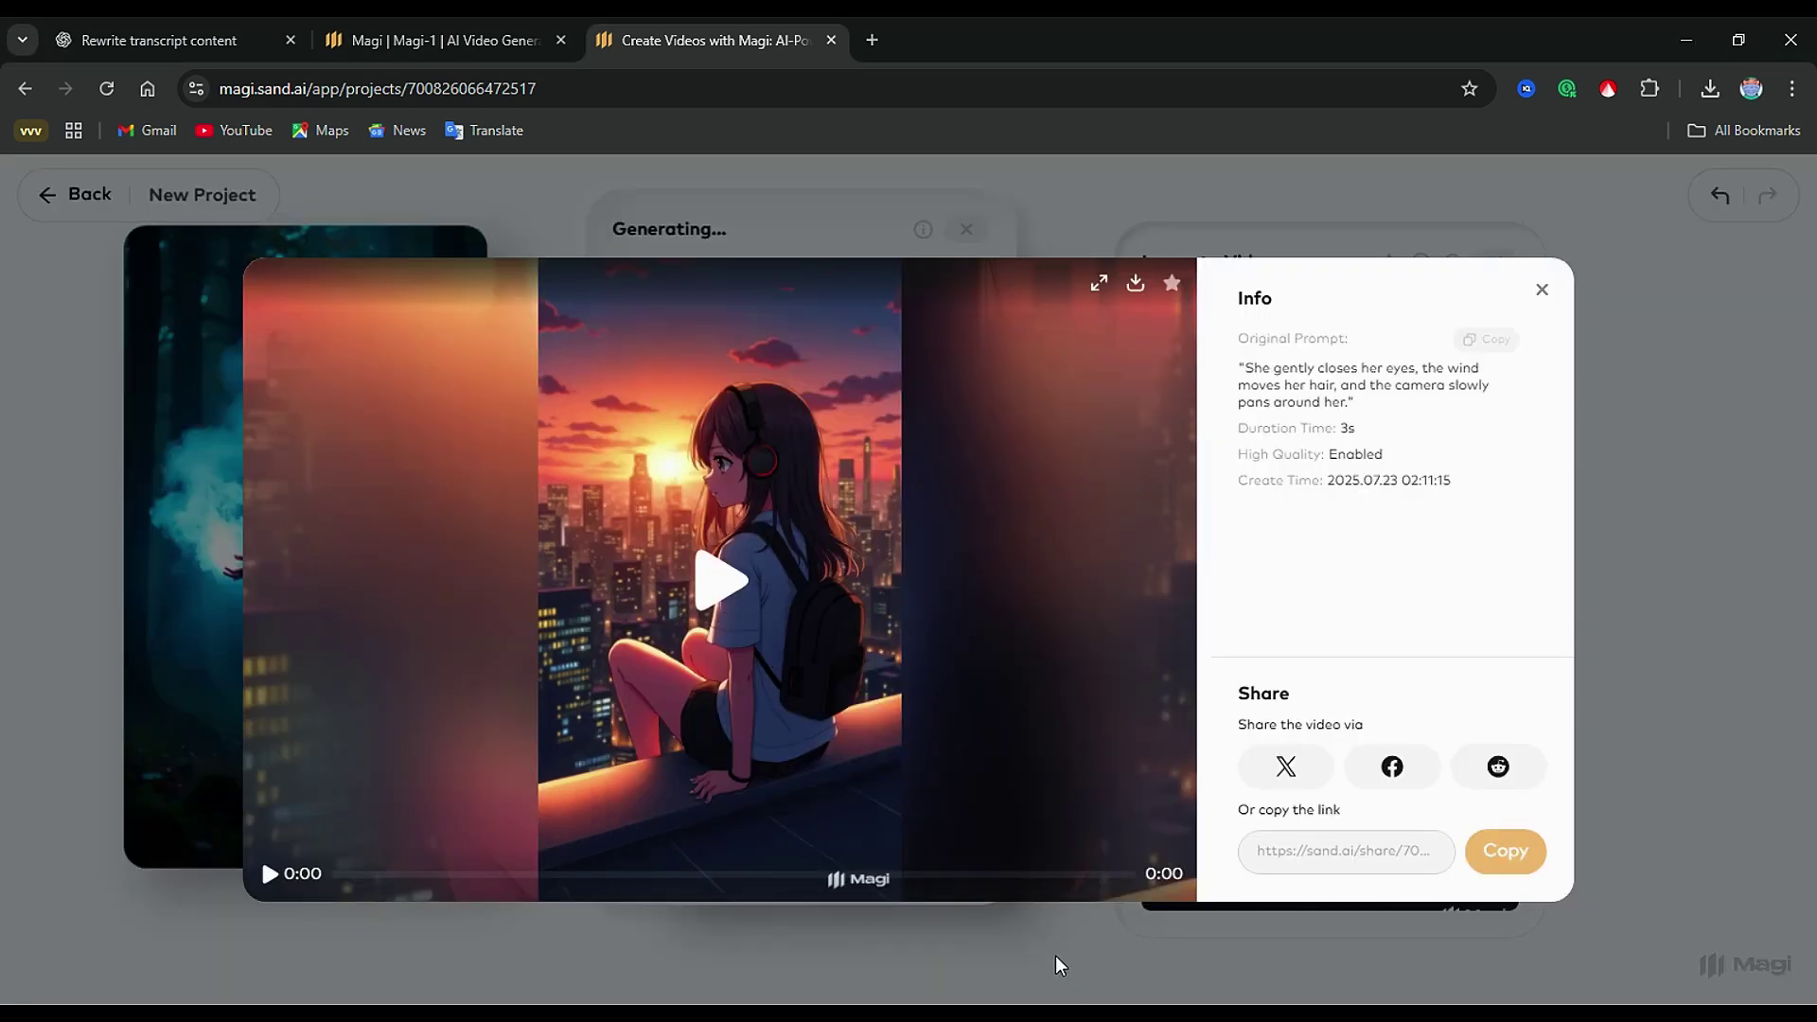
{"action": "left_click", "coordinate": [725, 613]}
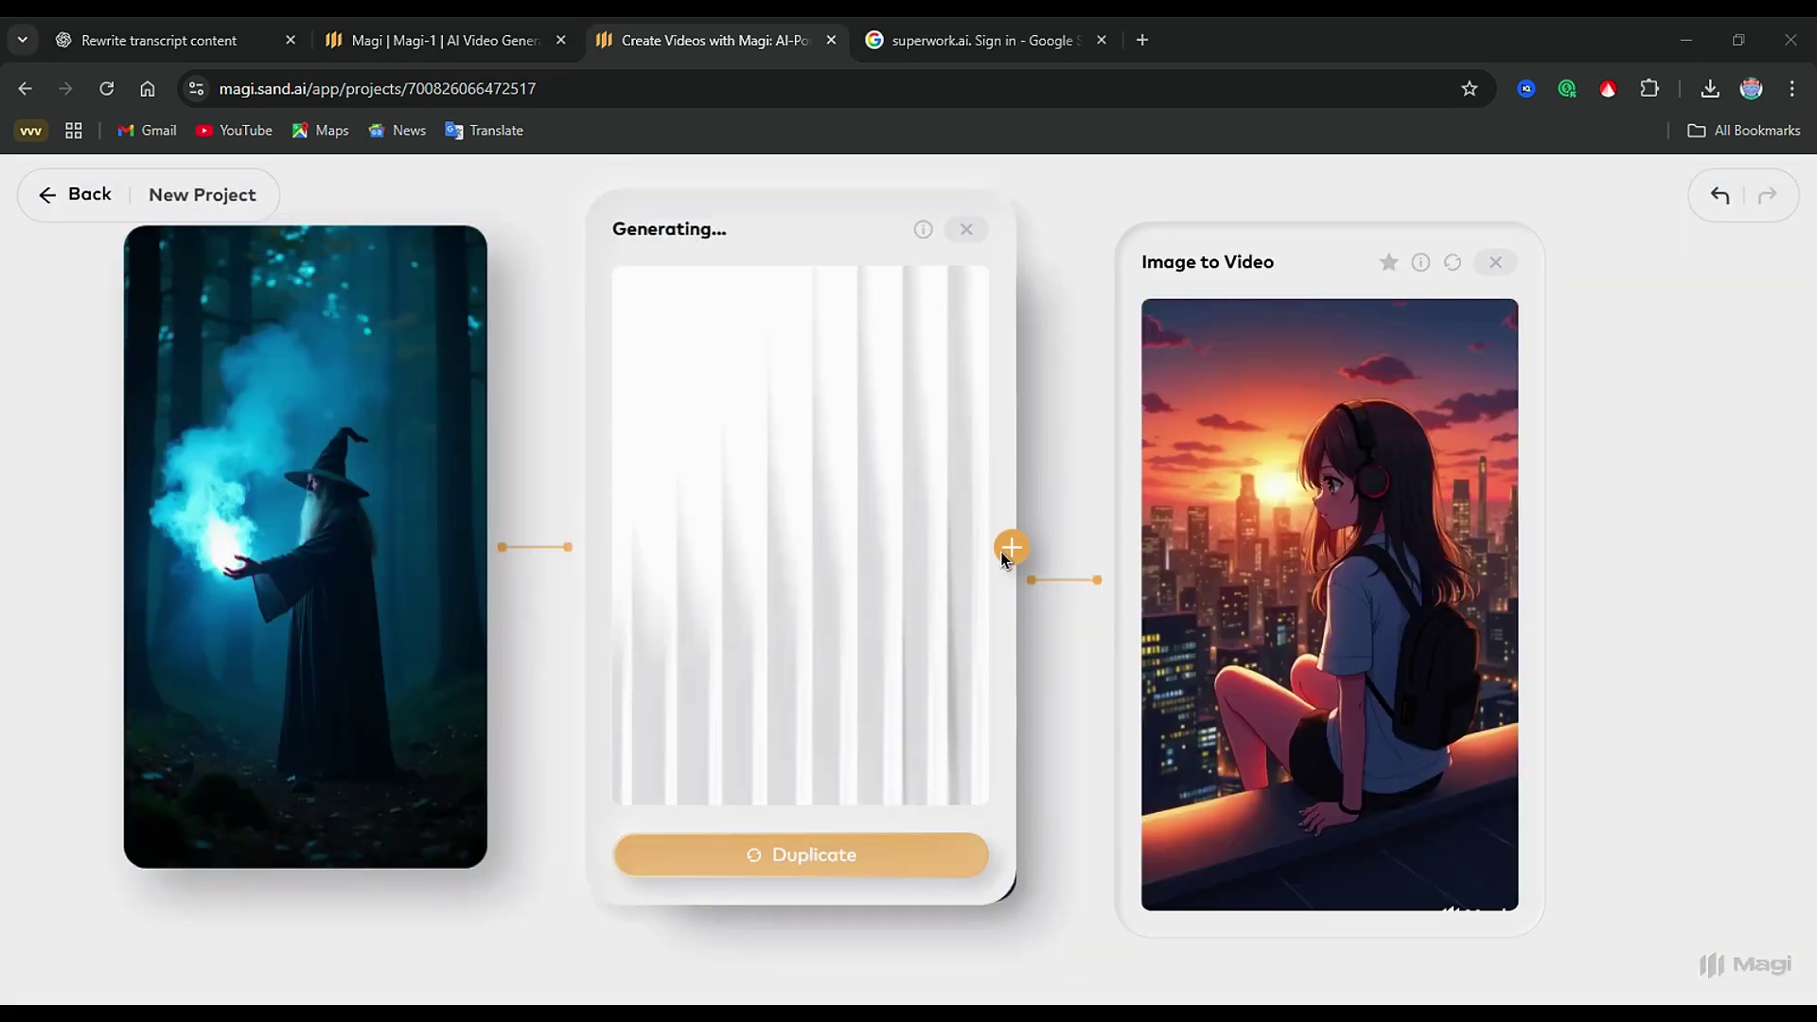
Open Supawork AI from the Google search results, log in with Google and claim the 30 free Silver Coins
{"action": "left_click", "coordinate": [997, 17]}
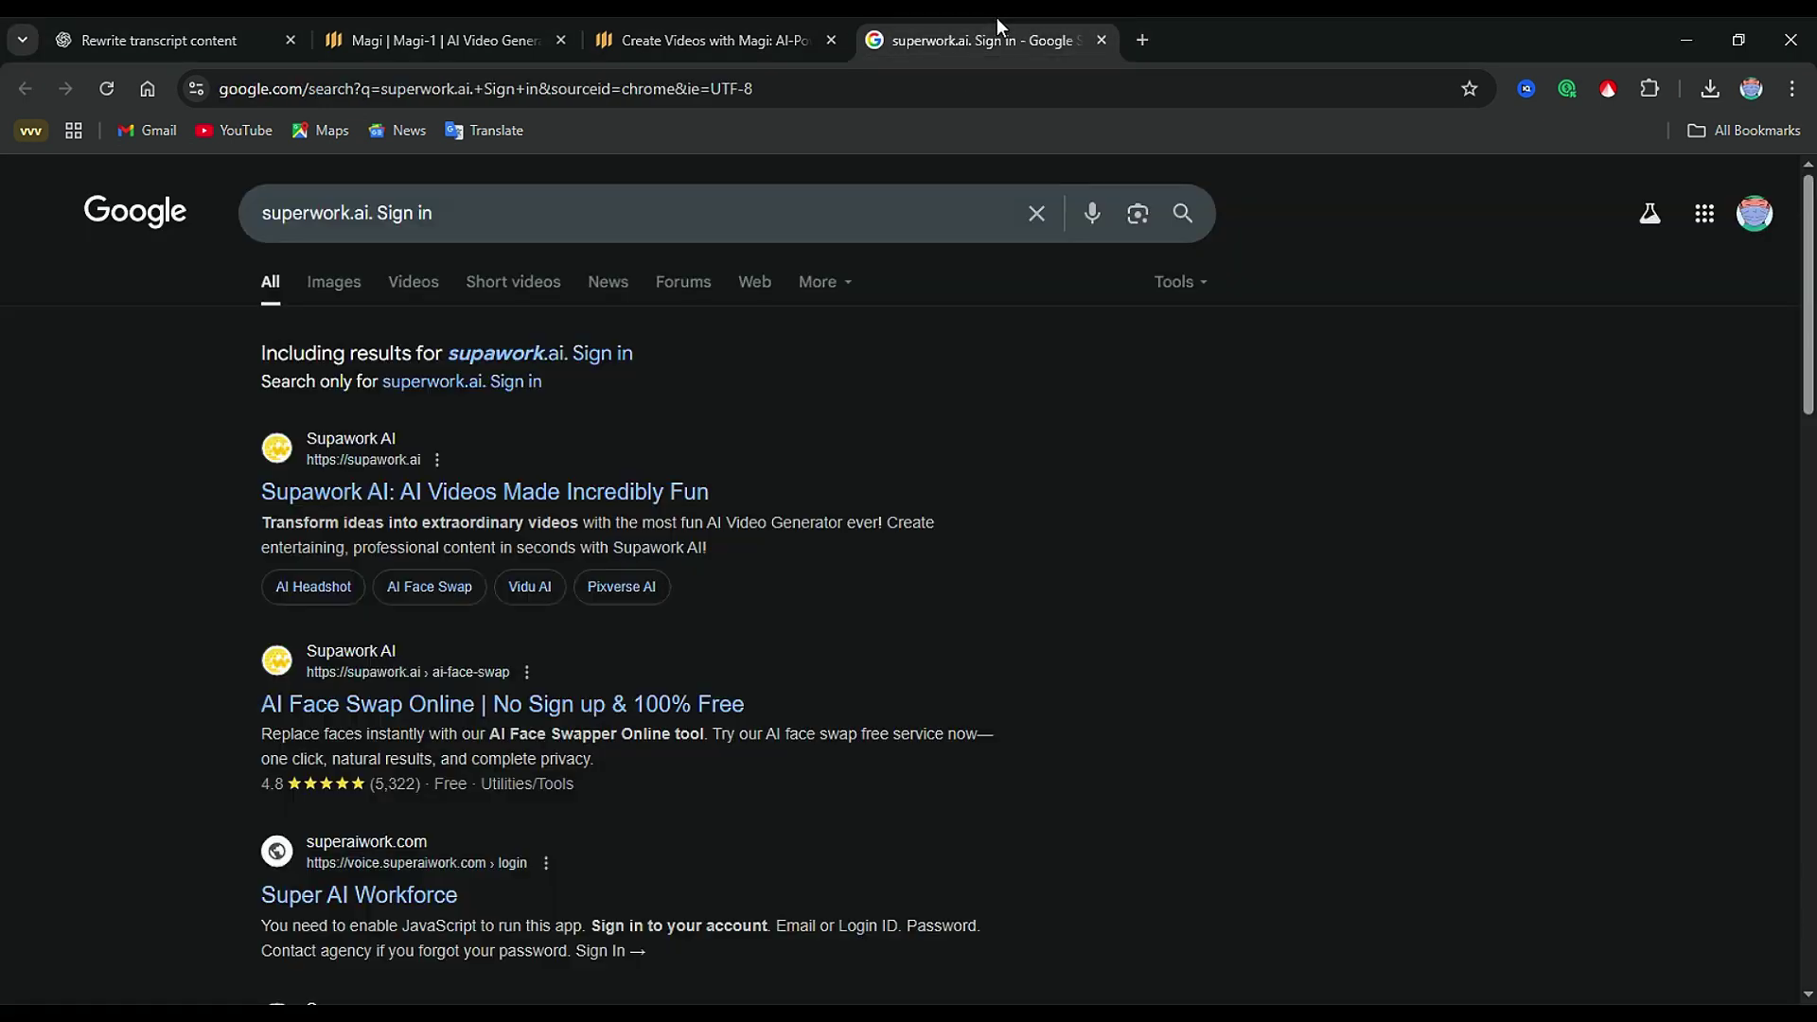
{"action": "left_click", "coordinate": [367, 493]}
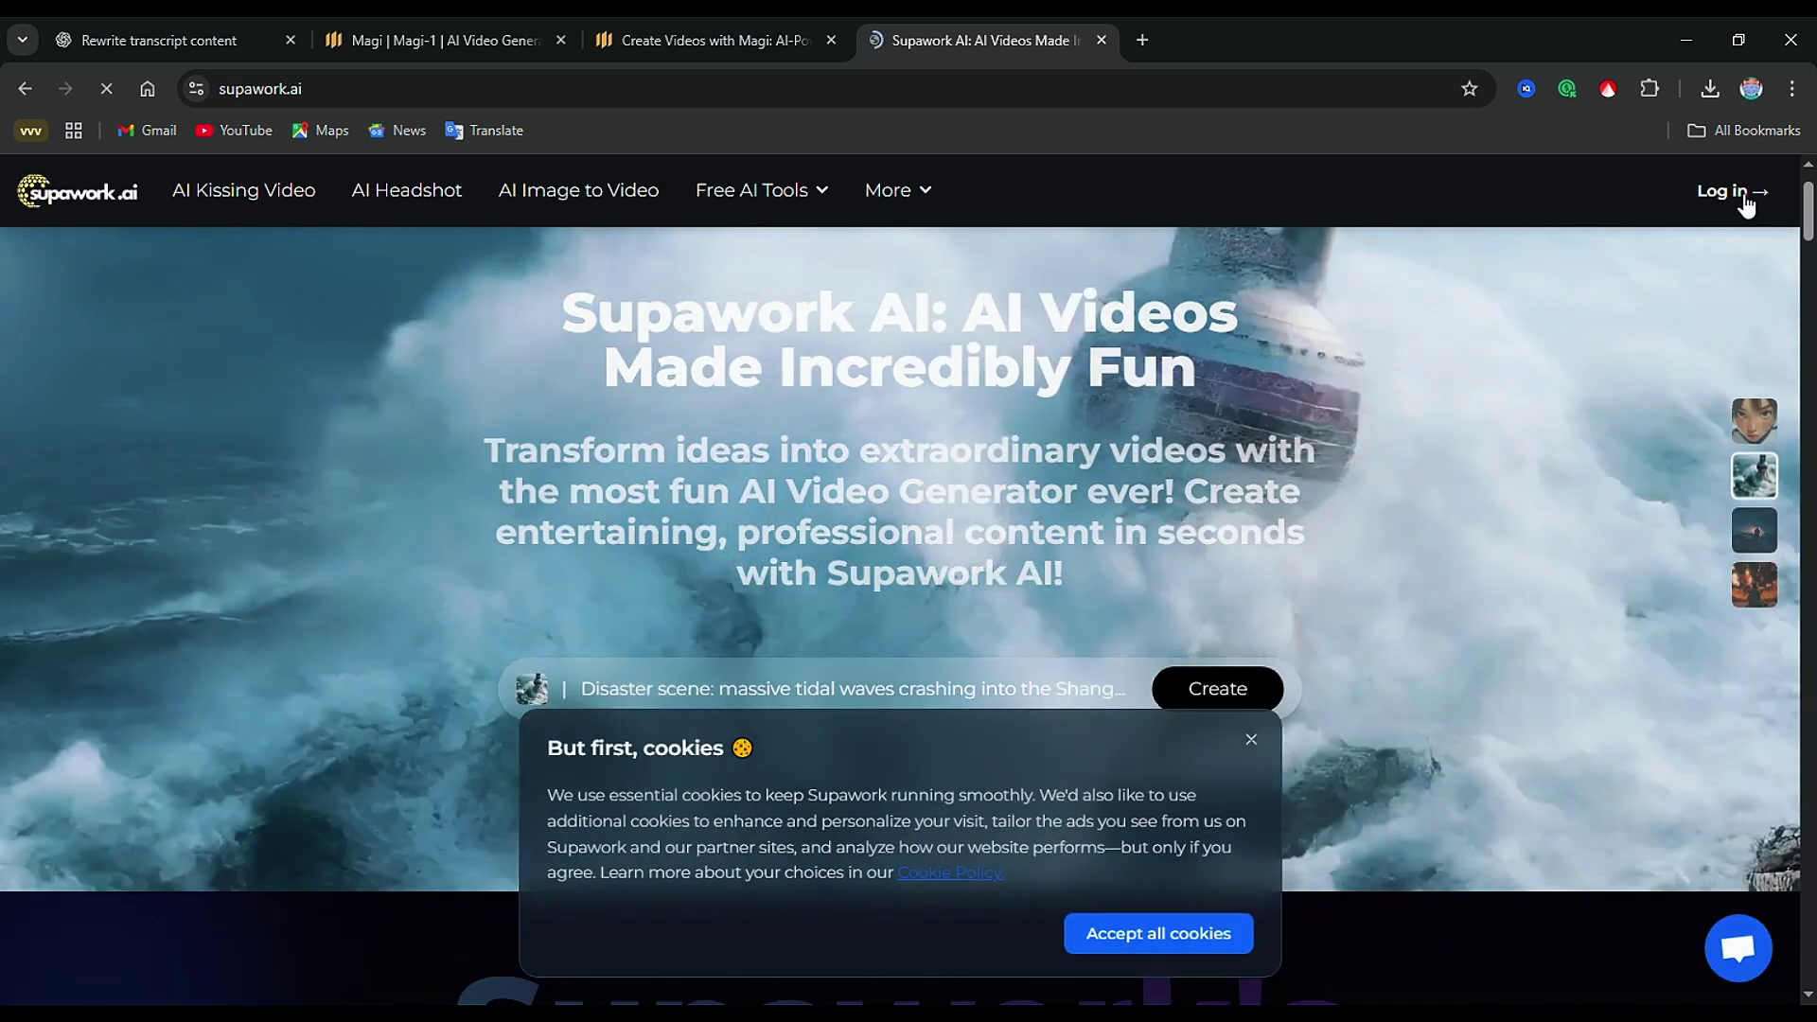
{"action": "left_click", "coordinate": [1741, 193]}
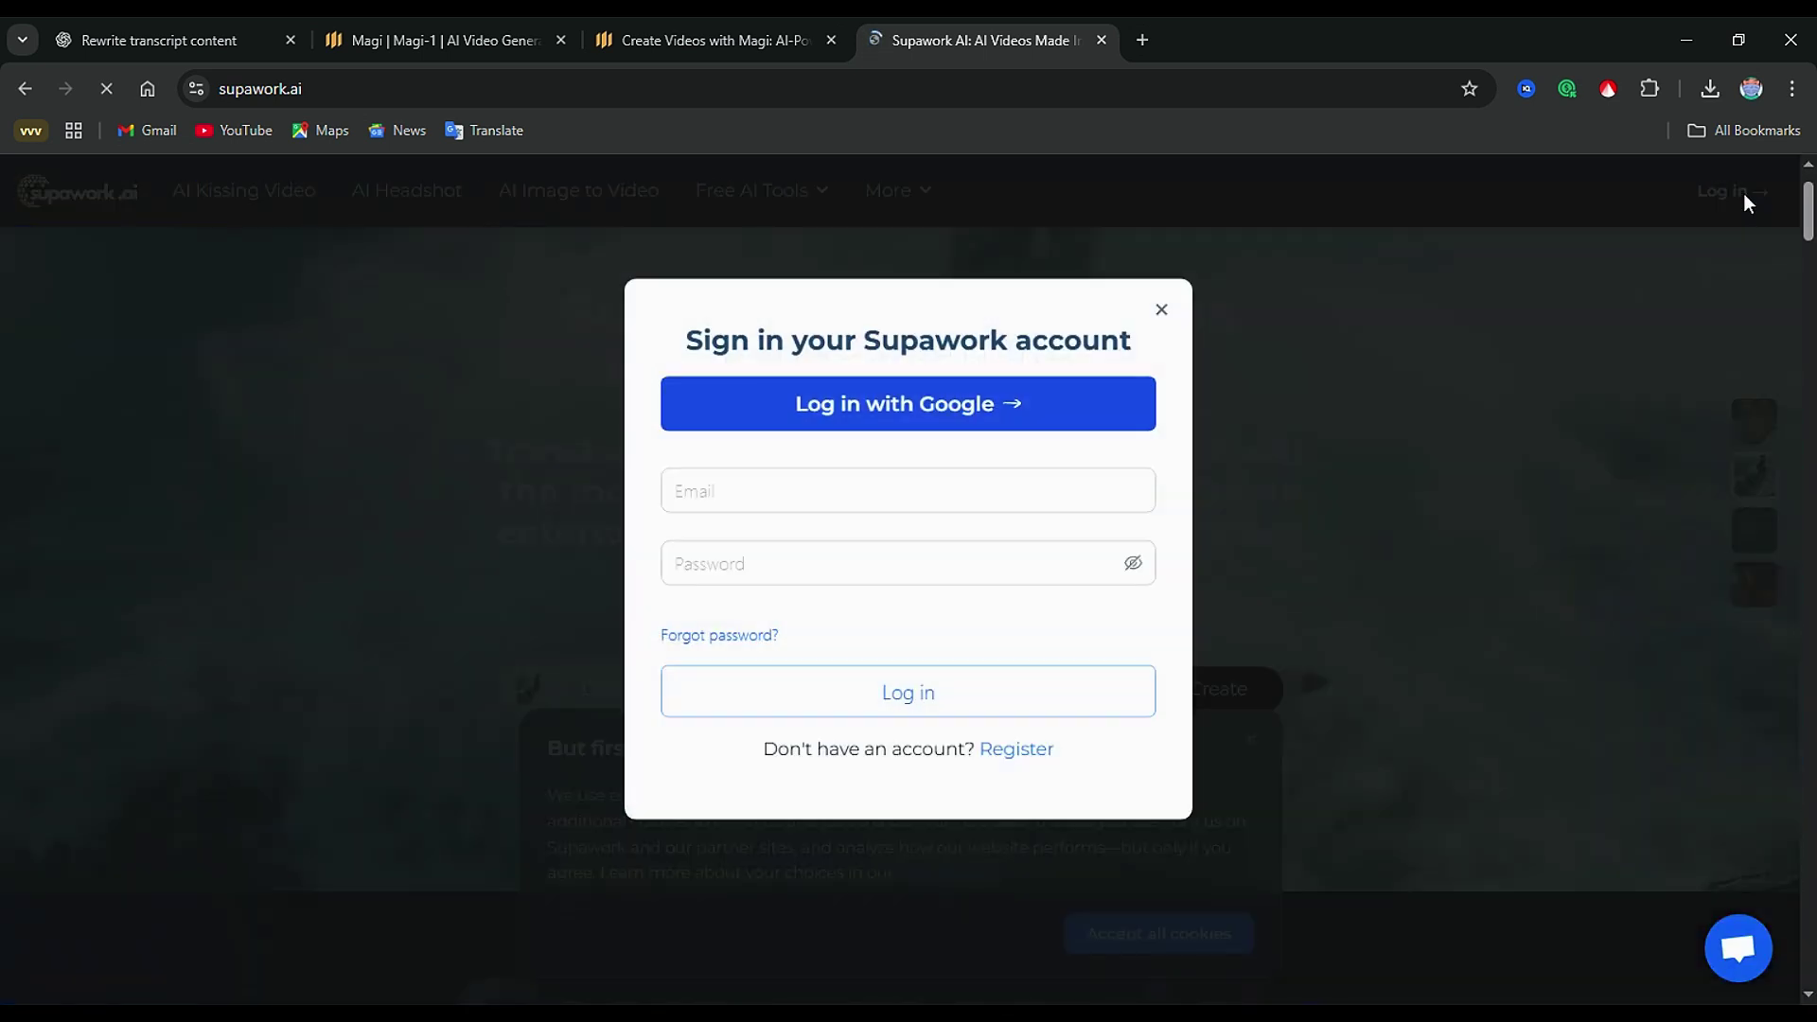
{"action": "left_click", "coordinate": [928, 413]}
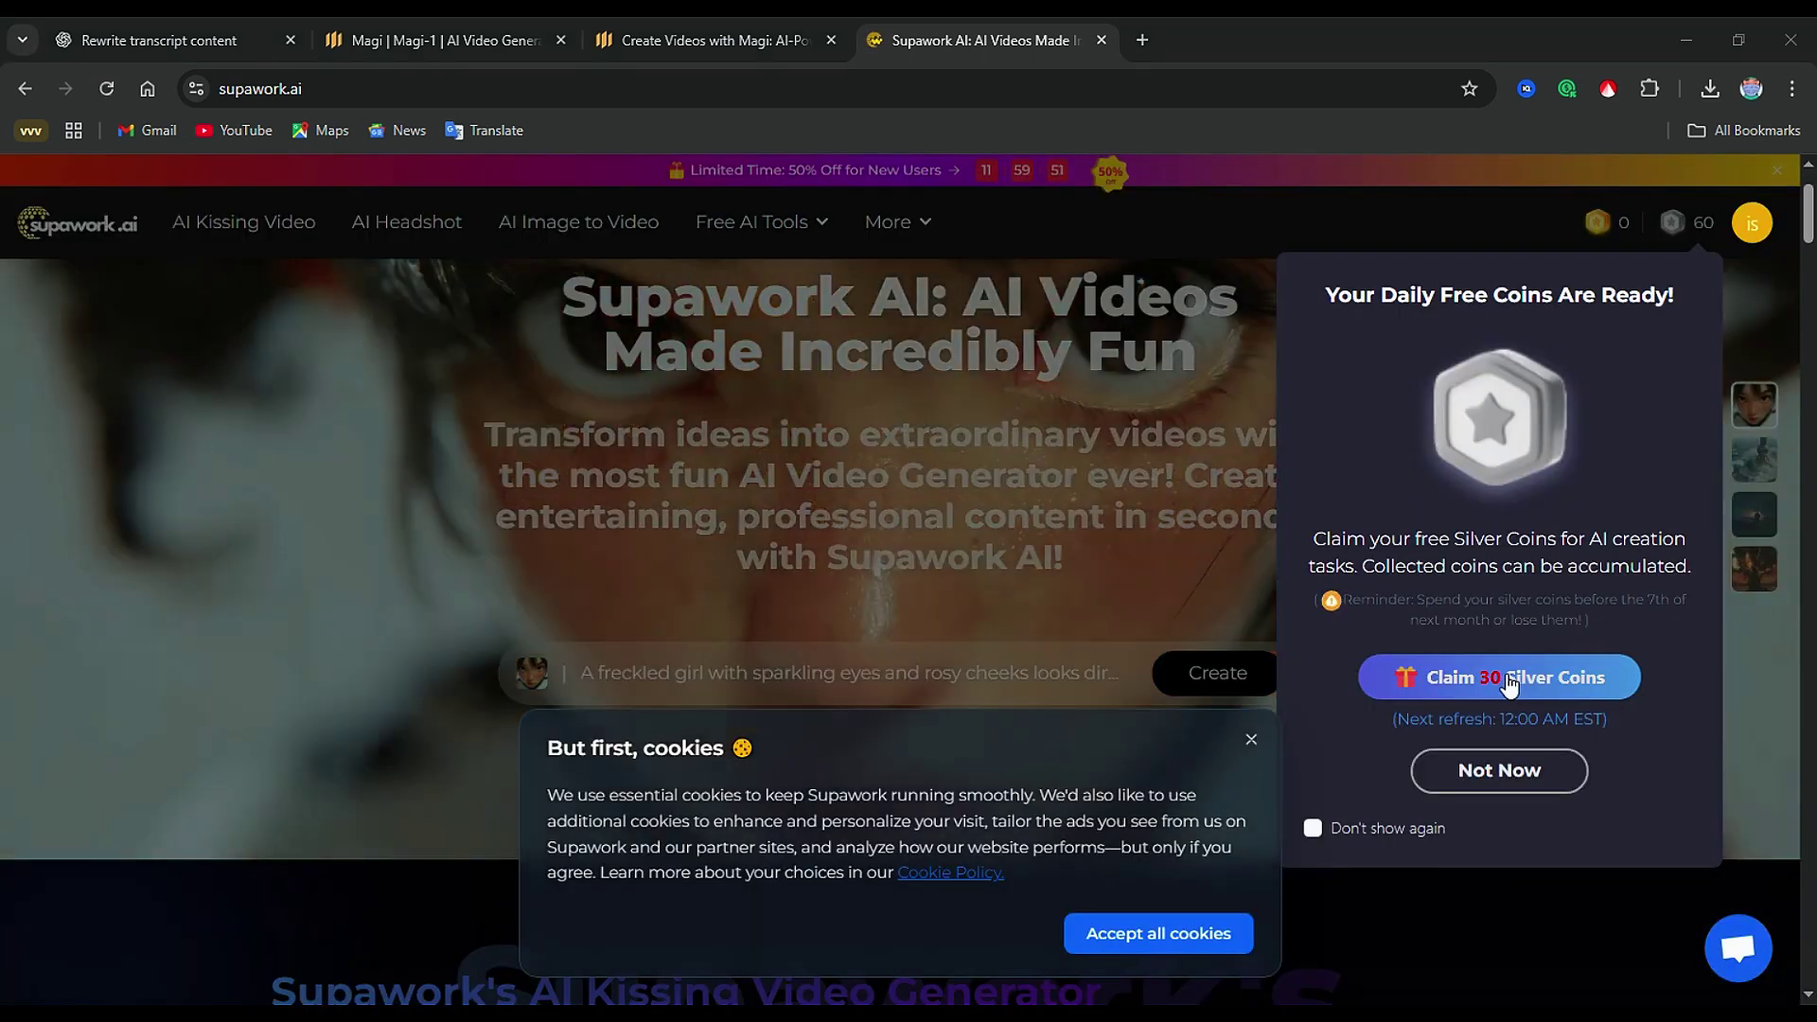
{"action": "left_click", "coordinate": [1509, 677]}
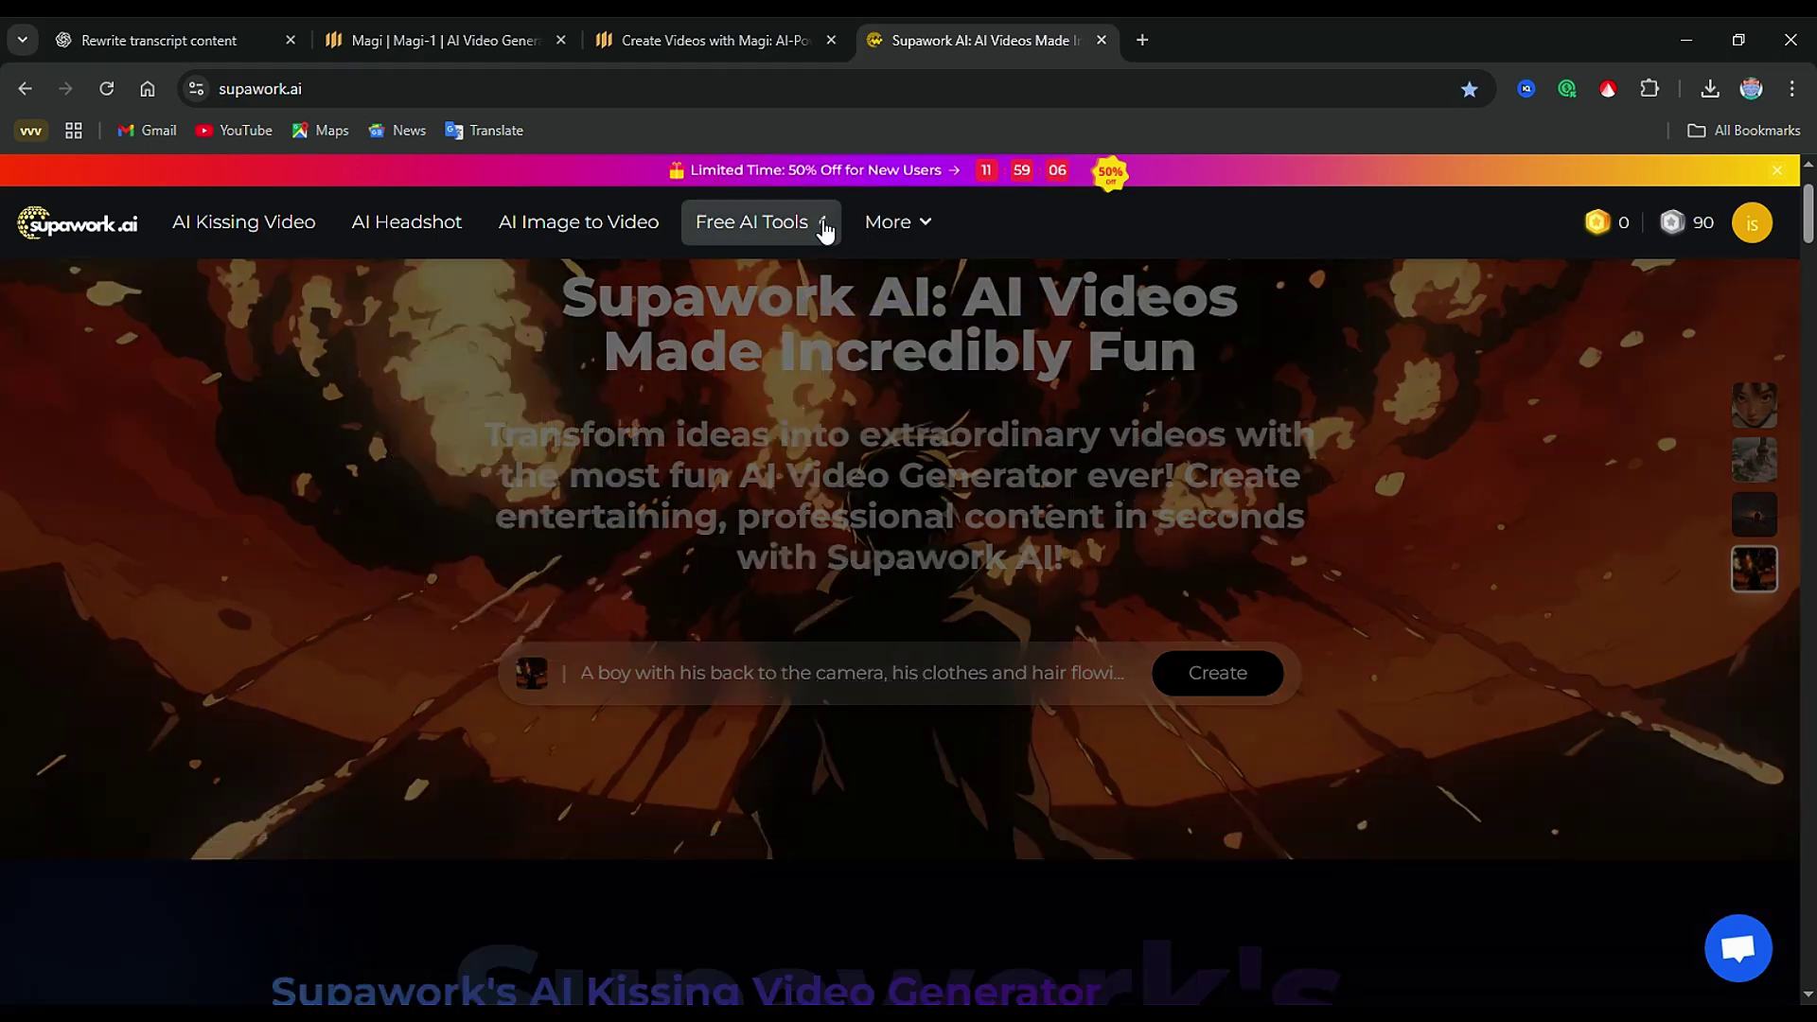
Open Supawork's Free AI Video Watermark Remover and upload the rooftop girl video
{"action": "left_click", "coordinate": [823, 230]}
{"action": "mouse_move", "coordinate": [880, 620]}
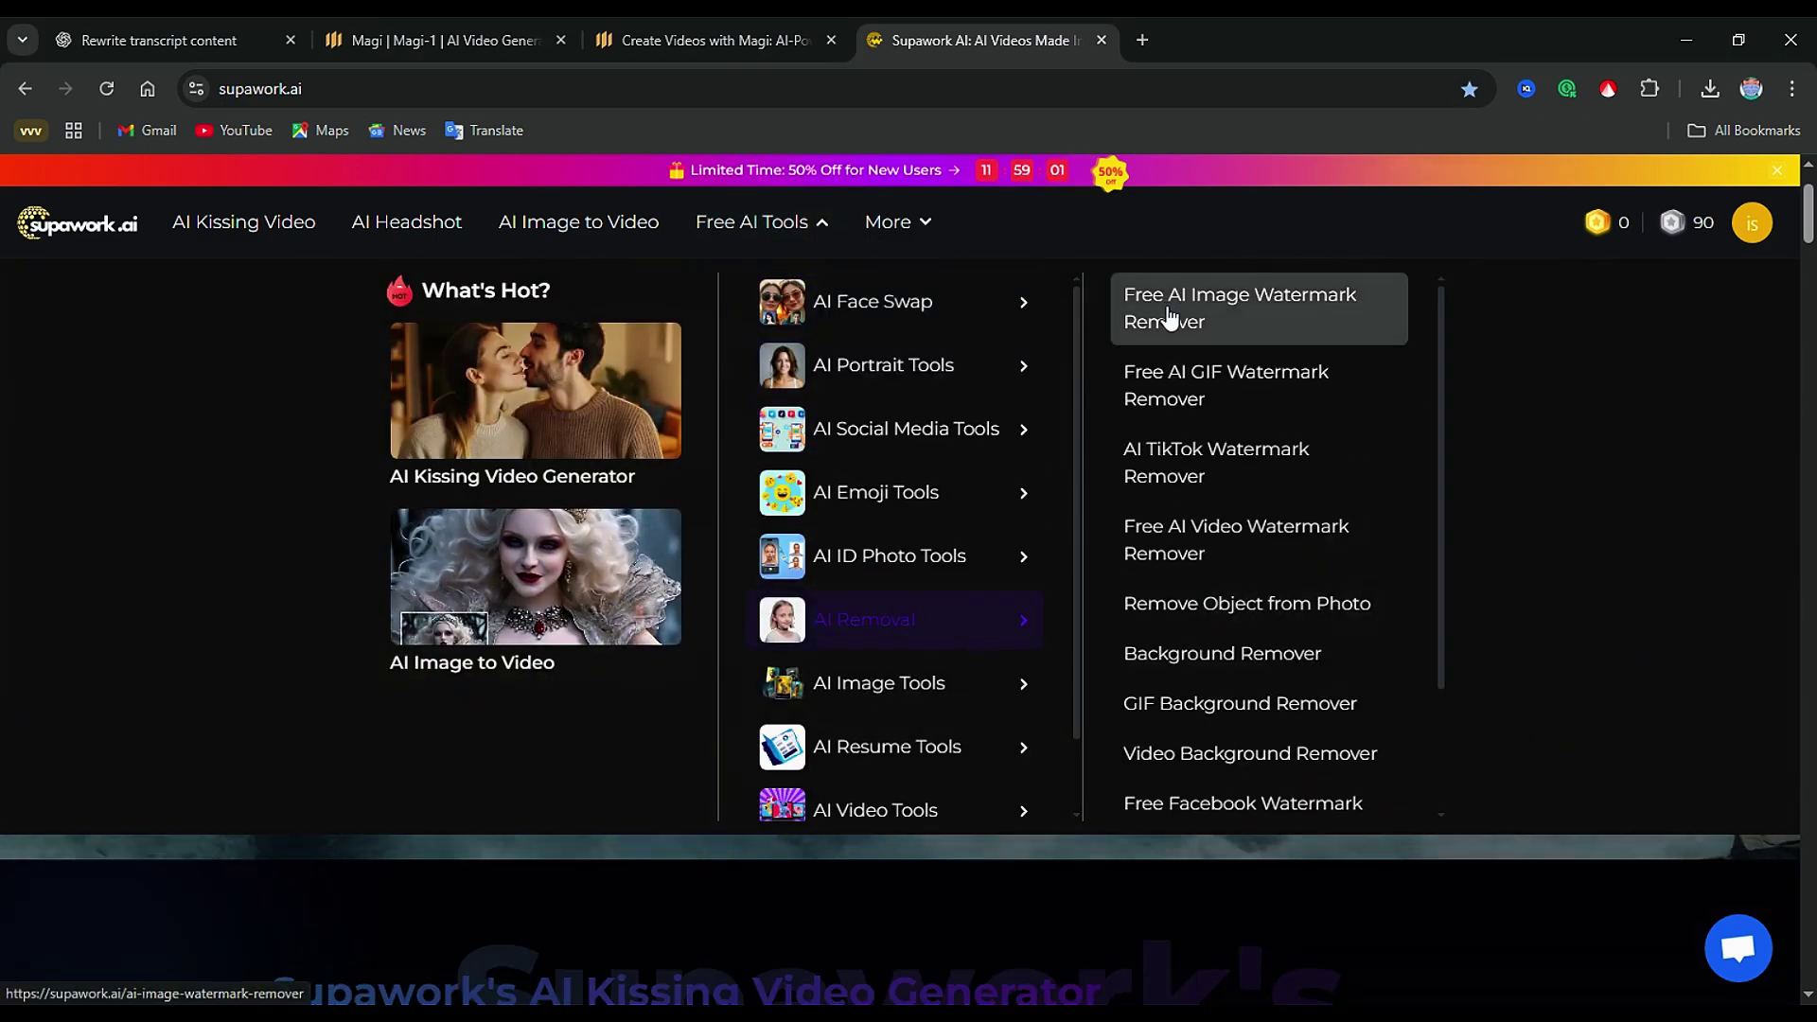
{"action": "left_click", "coordinate": [1195, 567]}
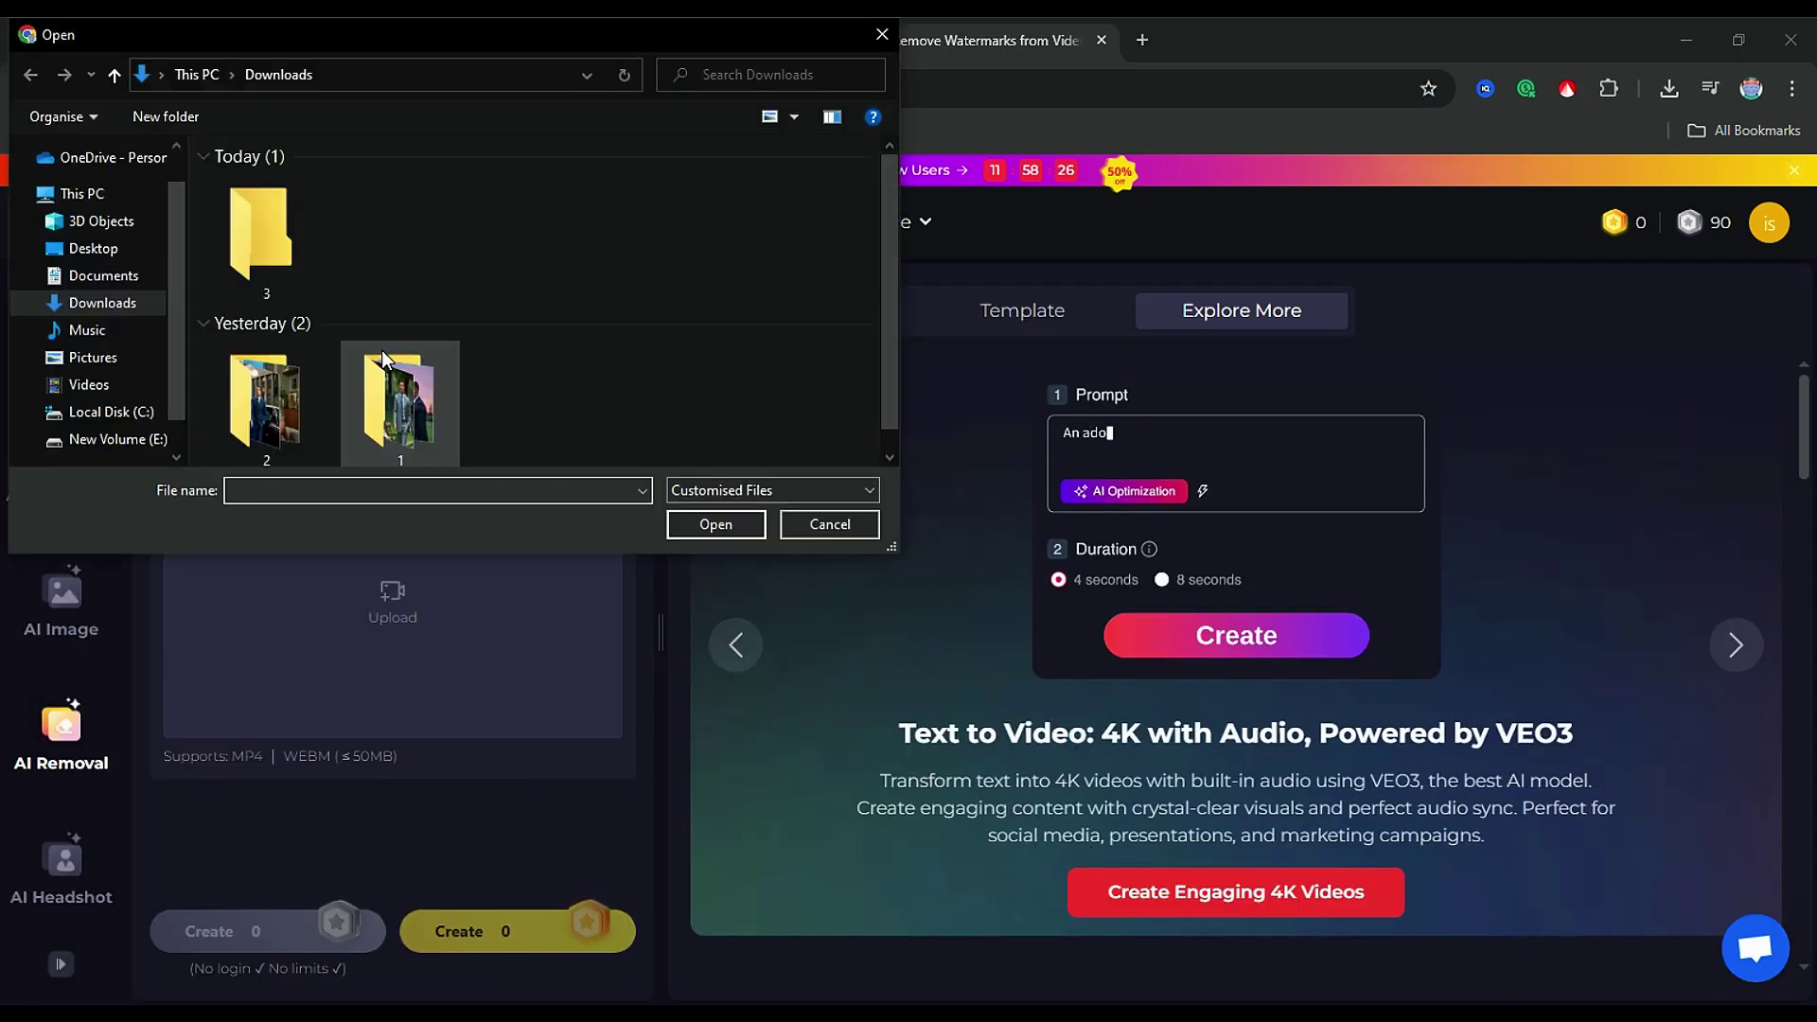
{"action": "double_click", "coordinate": [281, 210]}
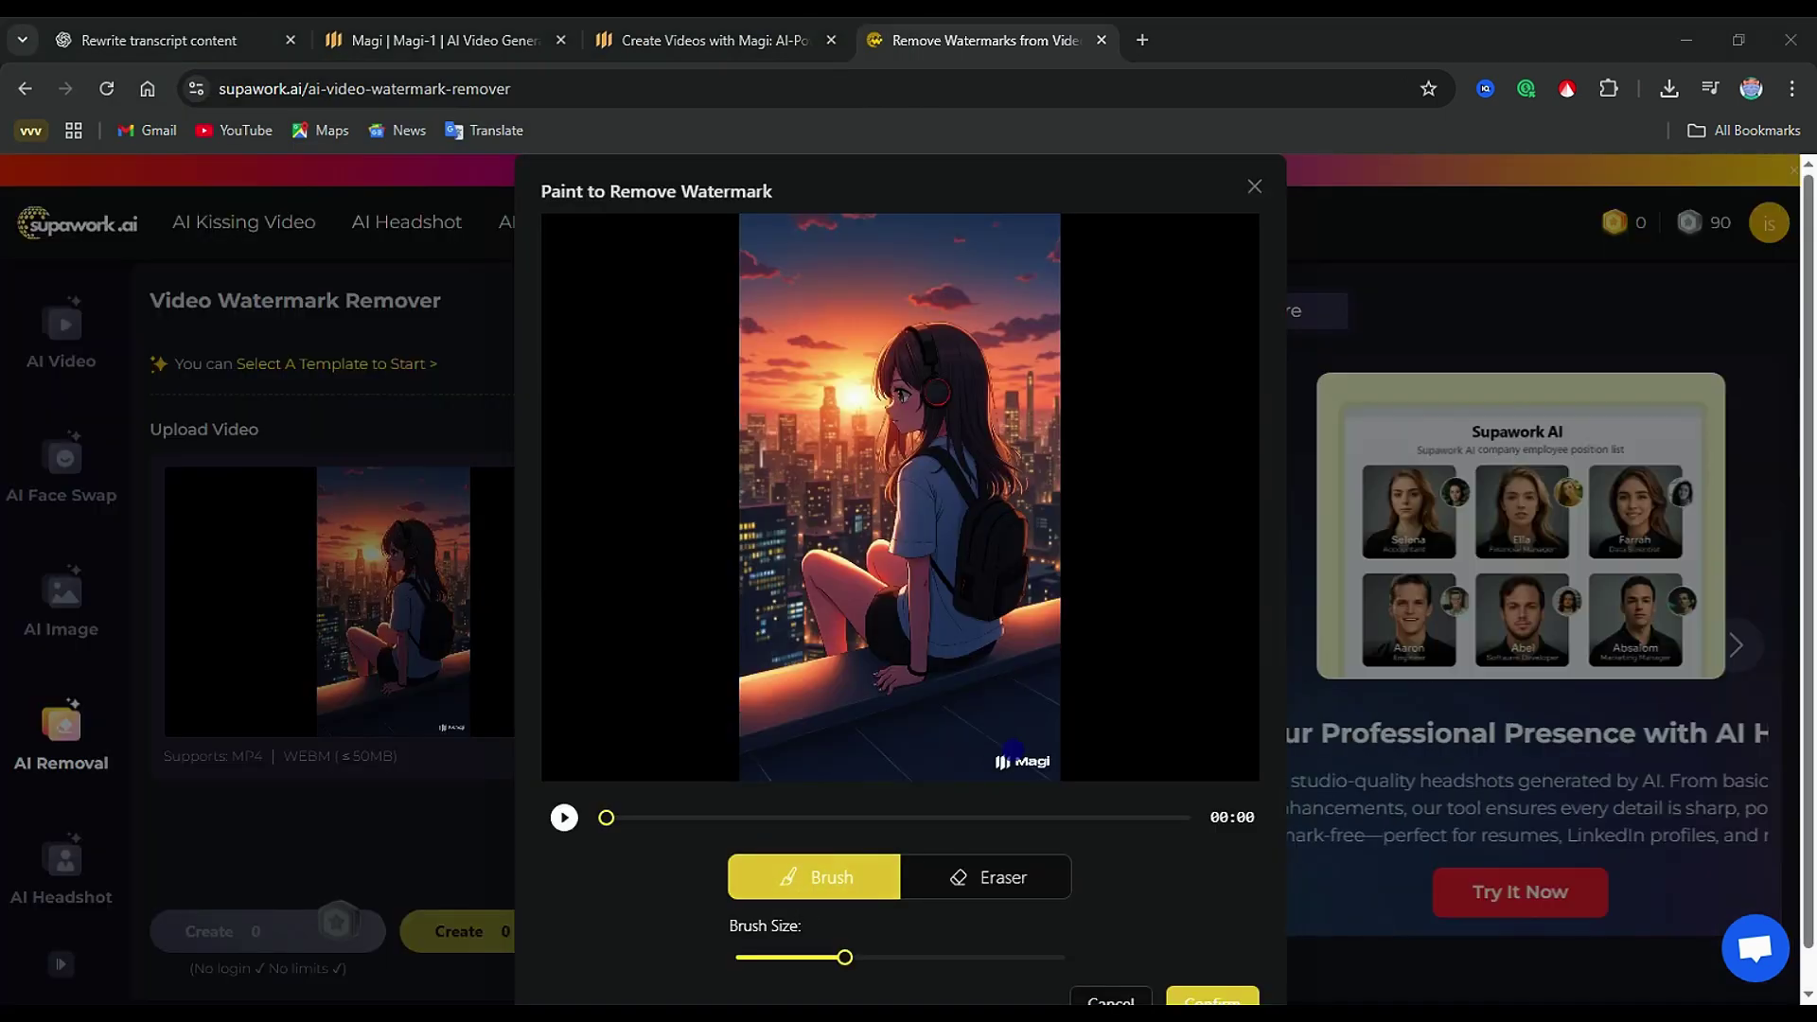
Brush over the Magi logo in the video's lower corner, confirm the mask and start the removal with Silver Coins
{"action": "left_click_drag", "start_coordinate": [995, 760], "coordinate": [1056, 761]}
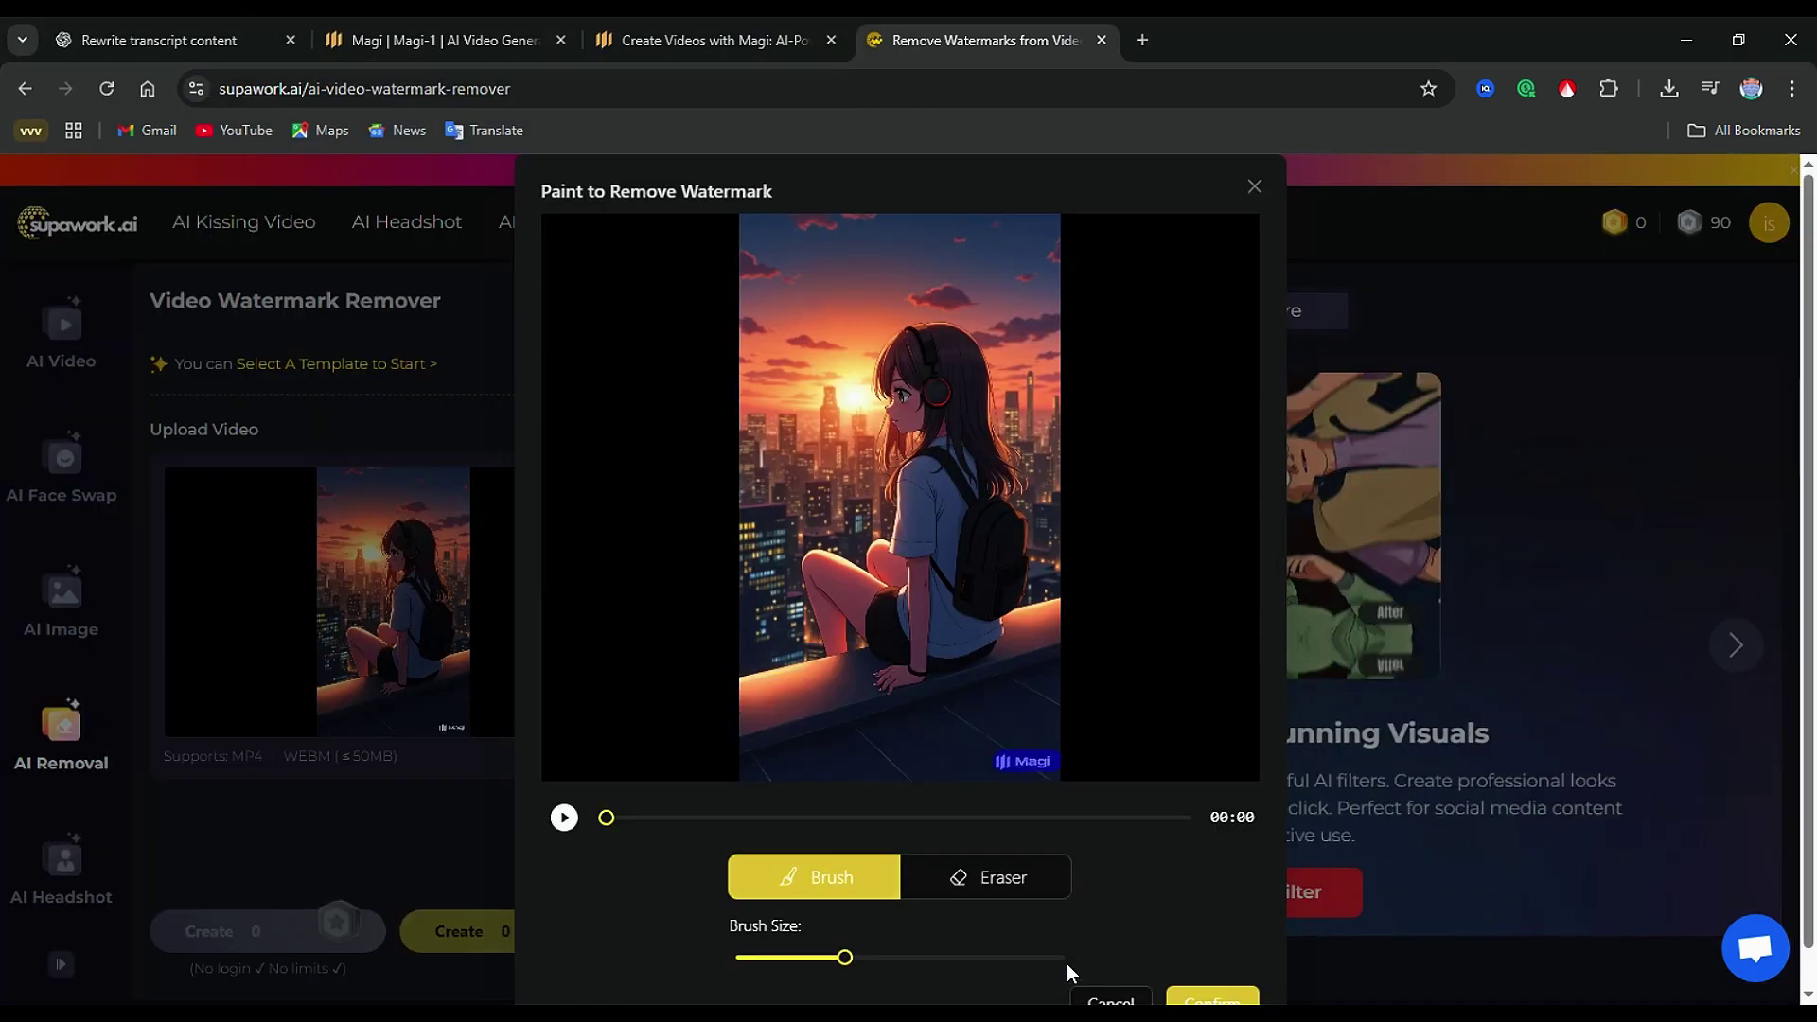
{"action": "scroll", "coordinate": [1136, 960], "scroll_direction": "down", "scroll_amount": 1}
{"action": "left_click", "coordinate": [1209, 963]}
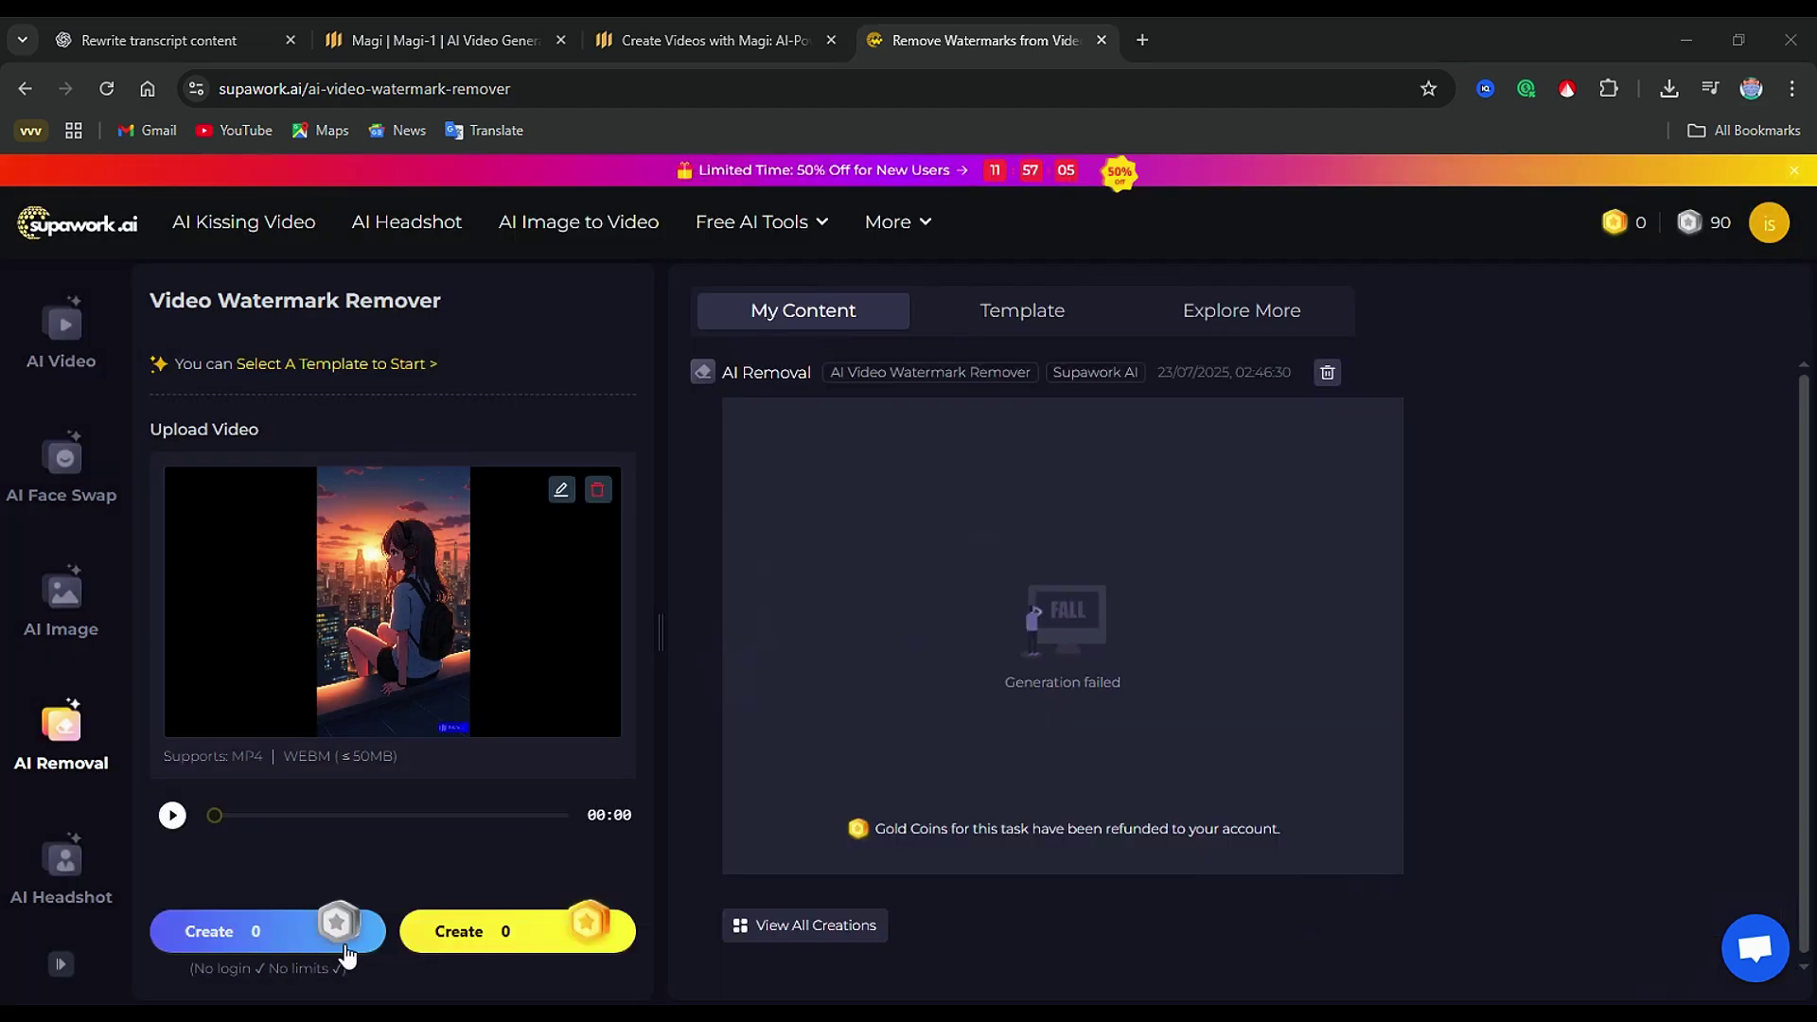
{"action": "left_click", "coordinate": [210, 935]}
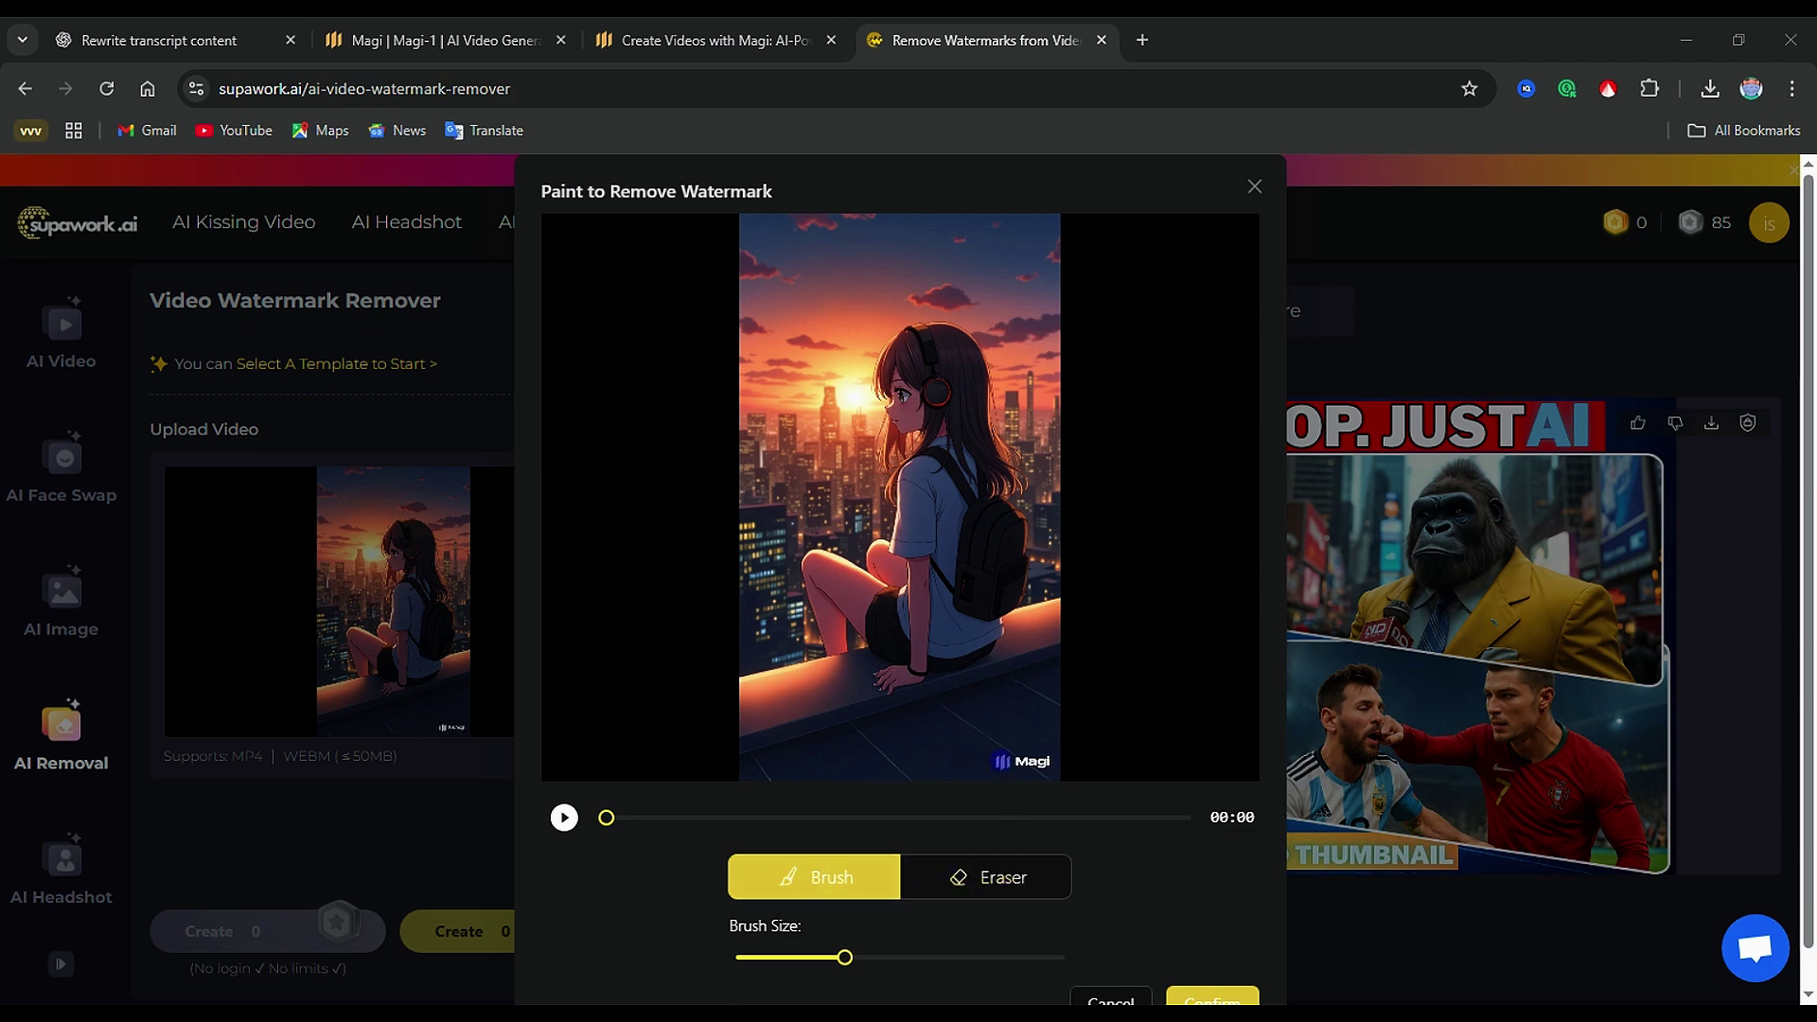
Mask the Magi logo on the rooftop girl video again with the brush and confirm the selection
{"action": "left_click_drag", "start_coordinate": [992, 761], "coordinate": [1059, 758]}
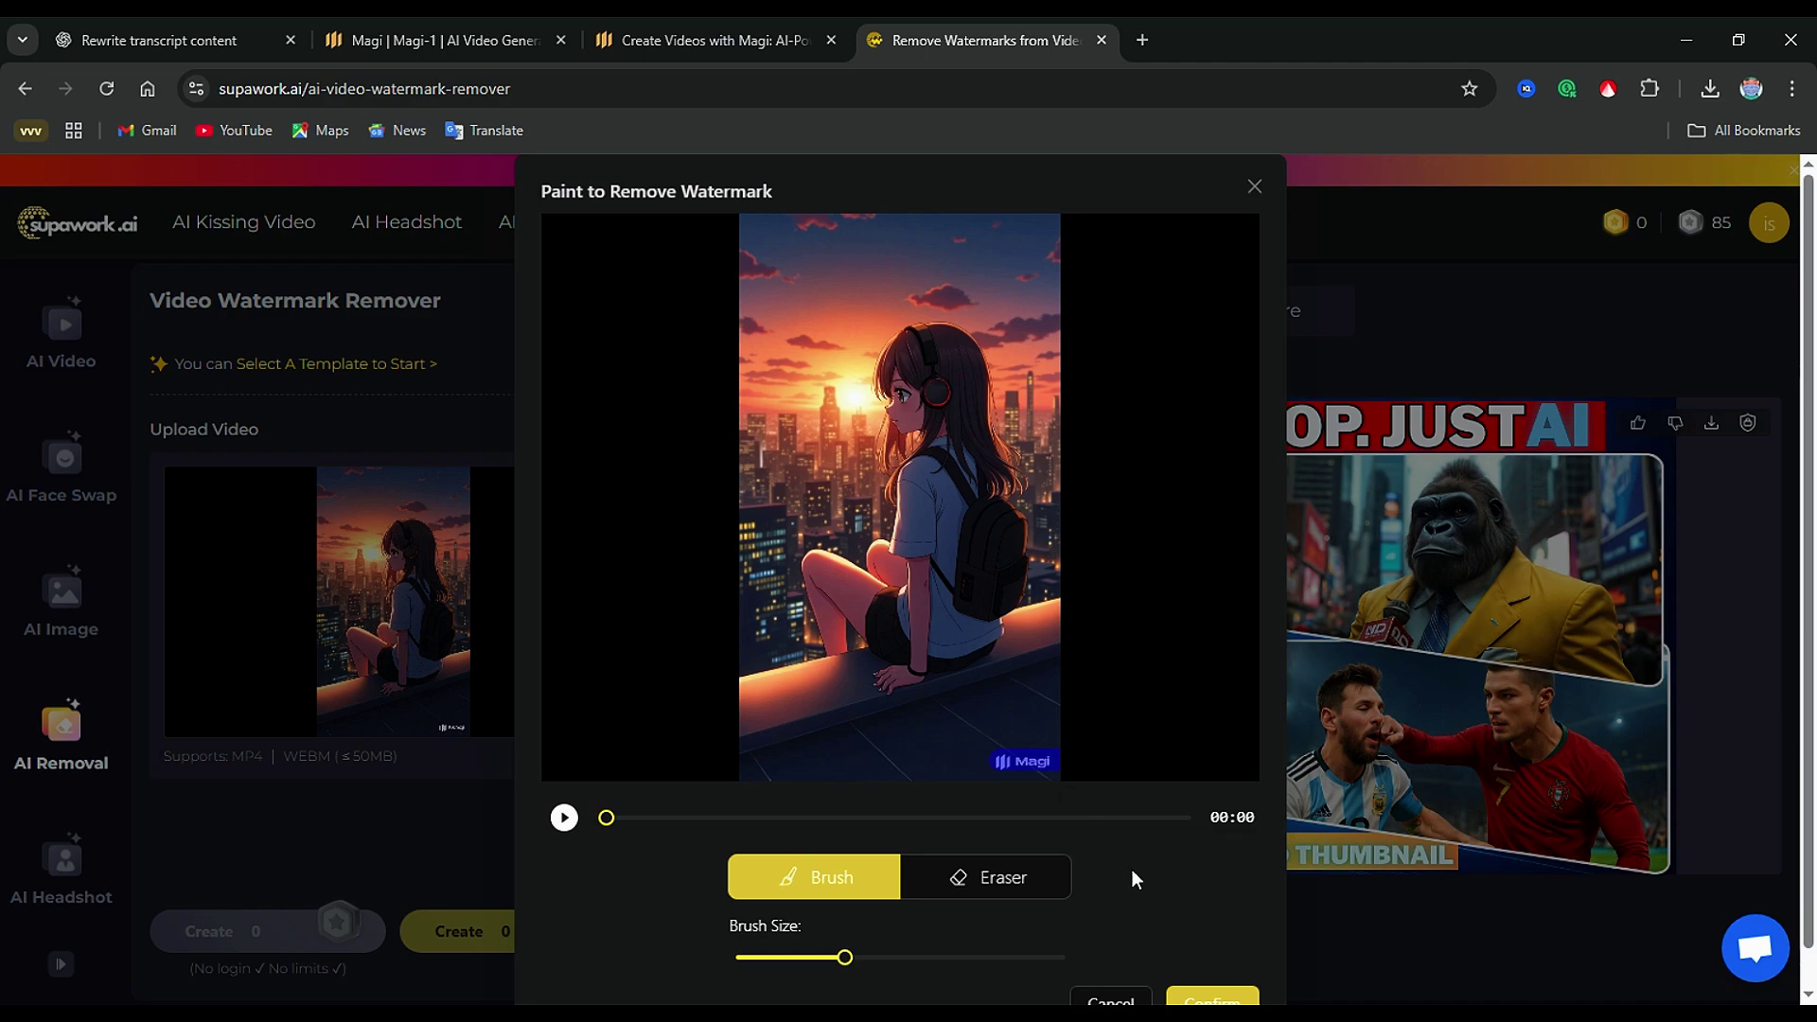
{"action": "left_click", "coordinate": [1216, 995]}
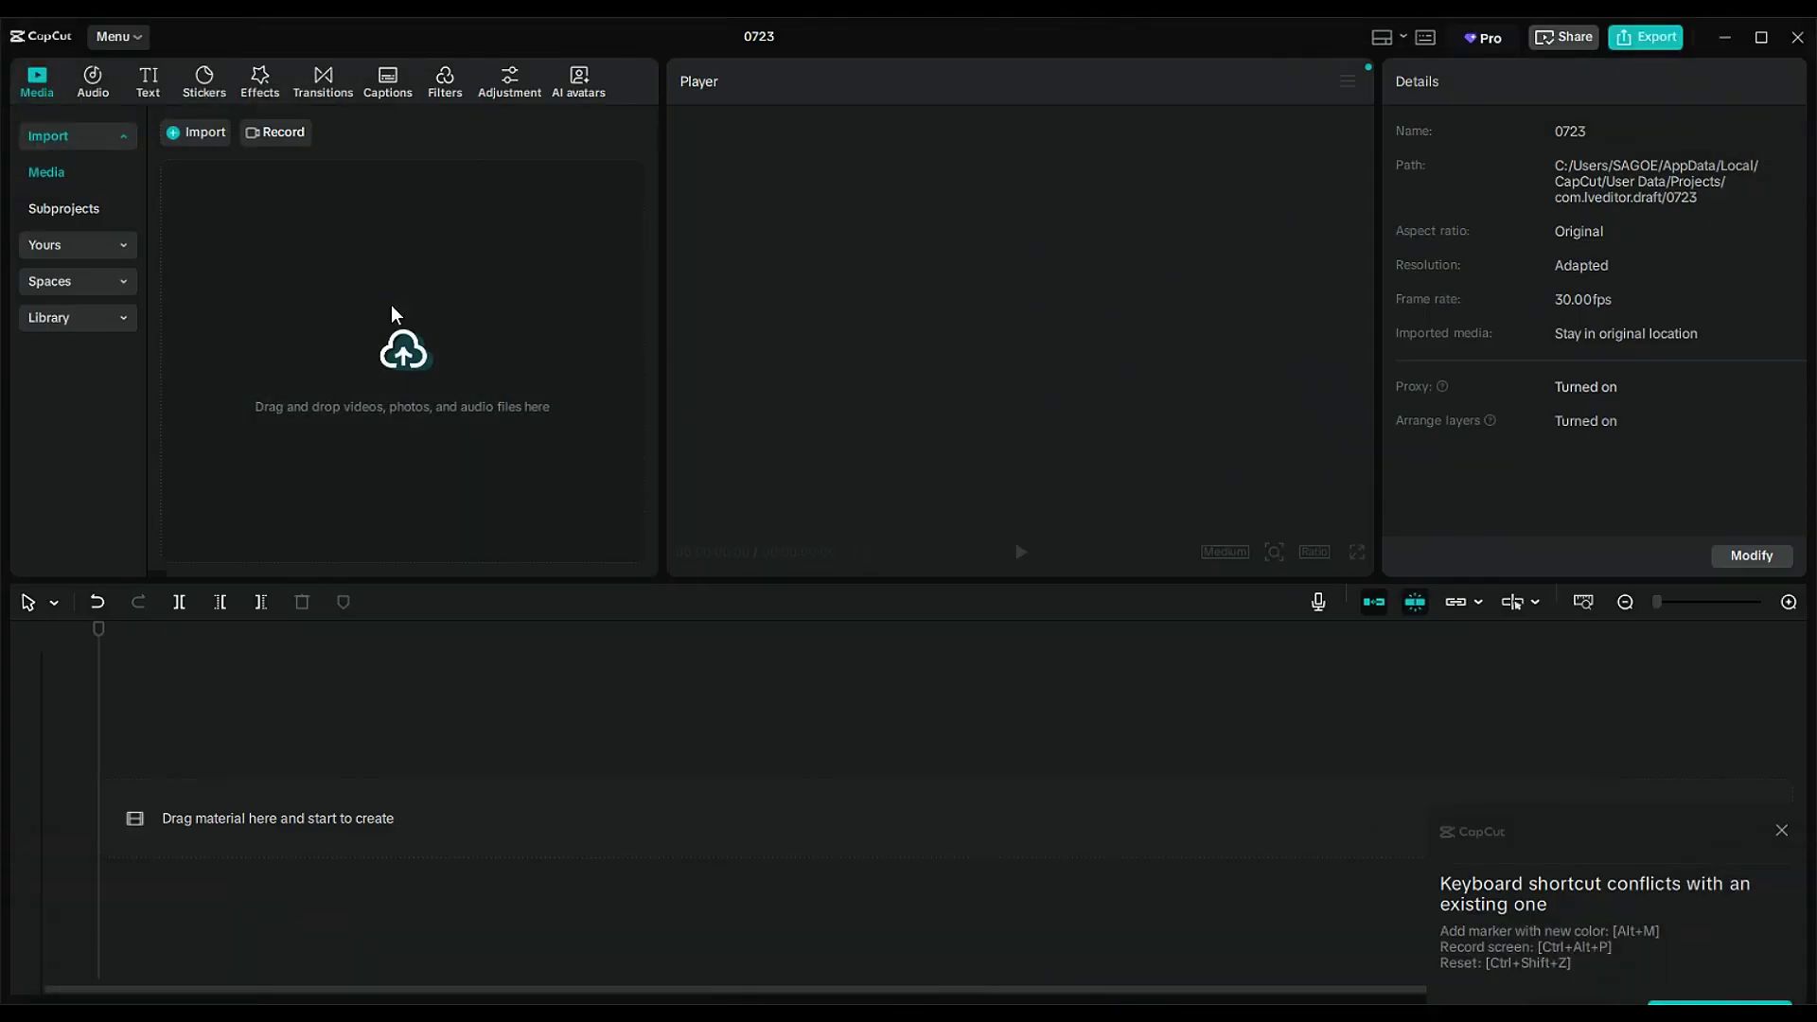
Switch to CapCut and import the videos "_She gently closes h-20250723" and "A wizard casting a g-20250723" from Downloads
{"action": "left_click", "coordinate": [396, 314]}
{"action": "left_click", "coordinate": [484, 272]}
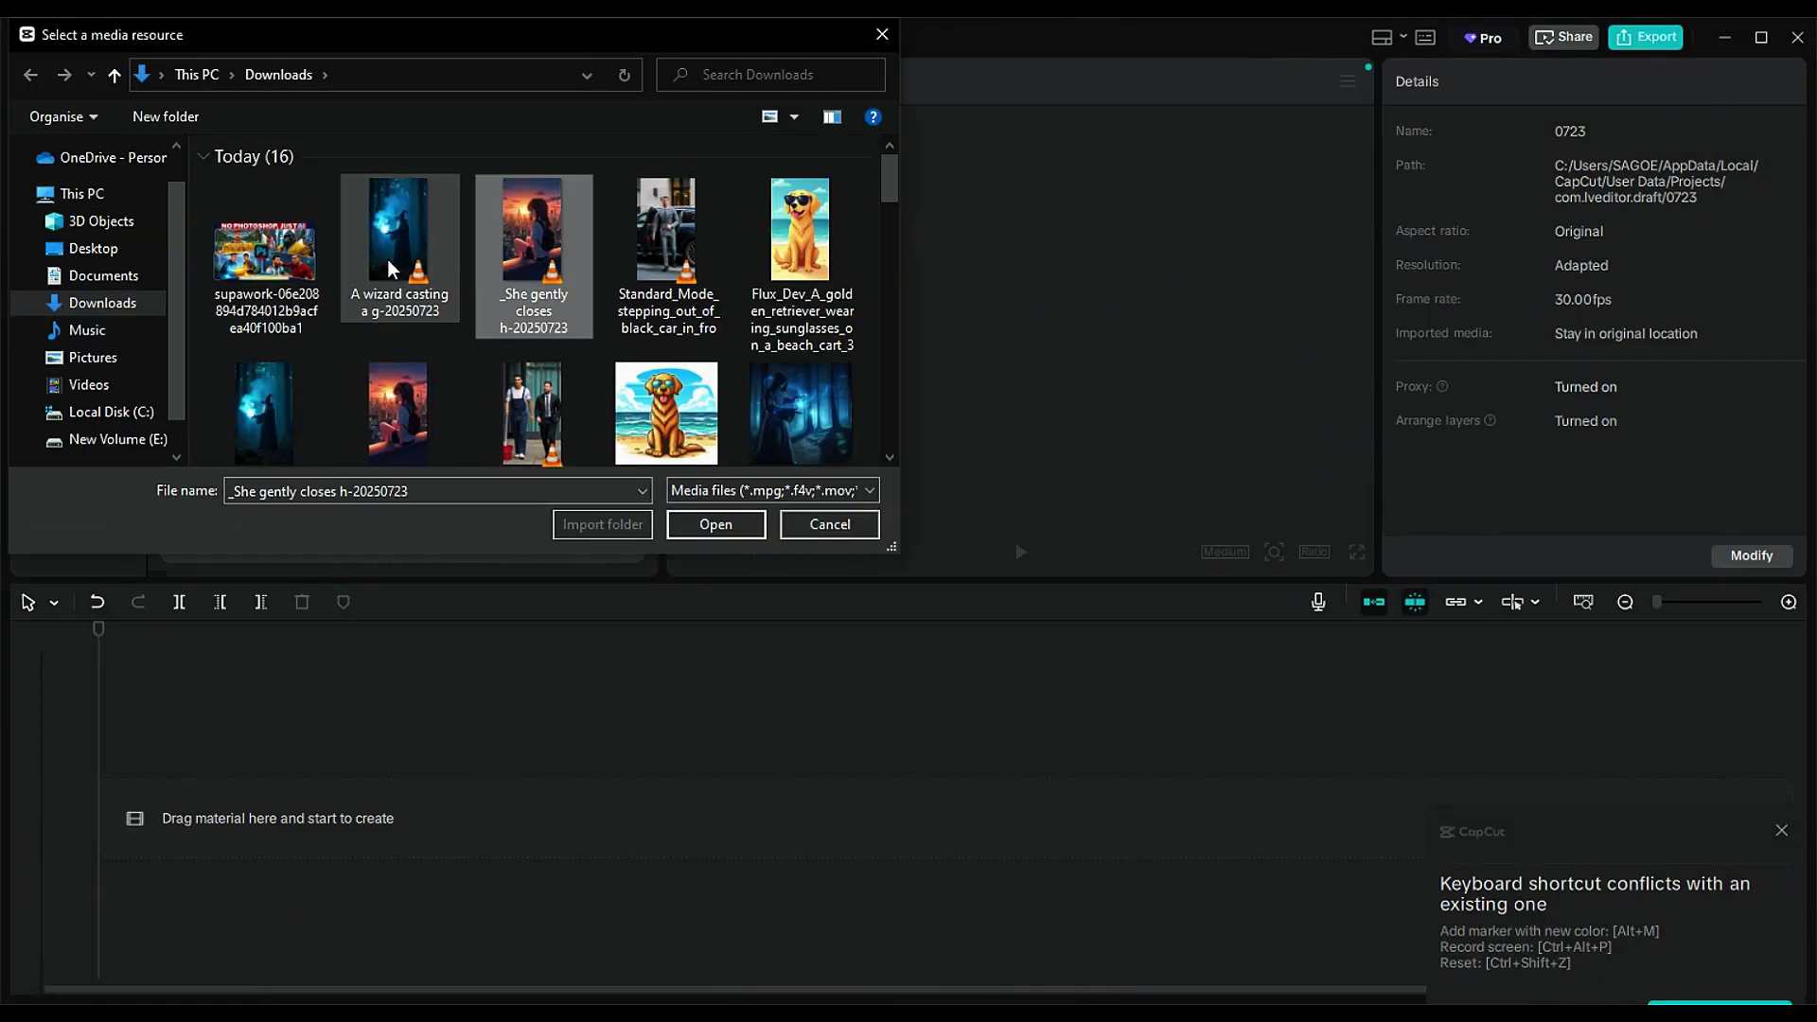
{"action": "left_click", "coordinate": [391, 270], "text": "ctrl"}
{"action": "left_click", "coordinate": [716, 524]}
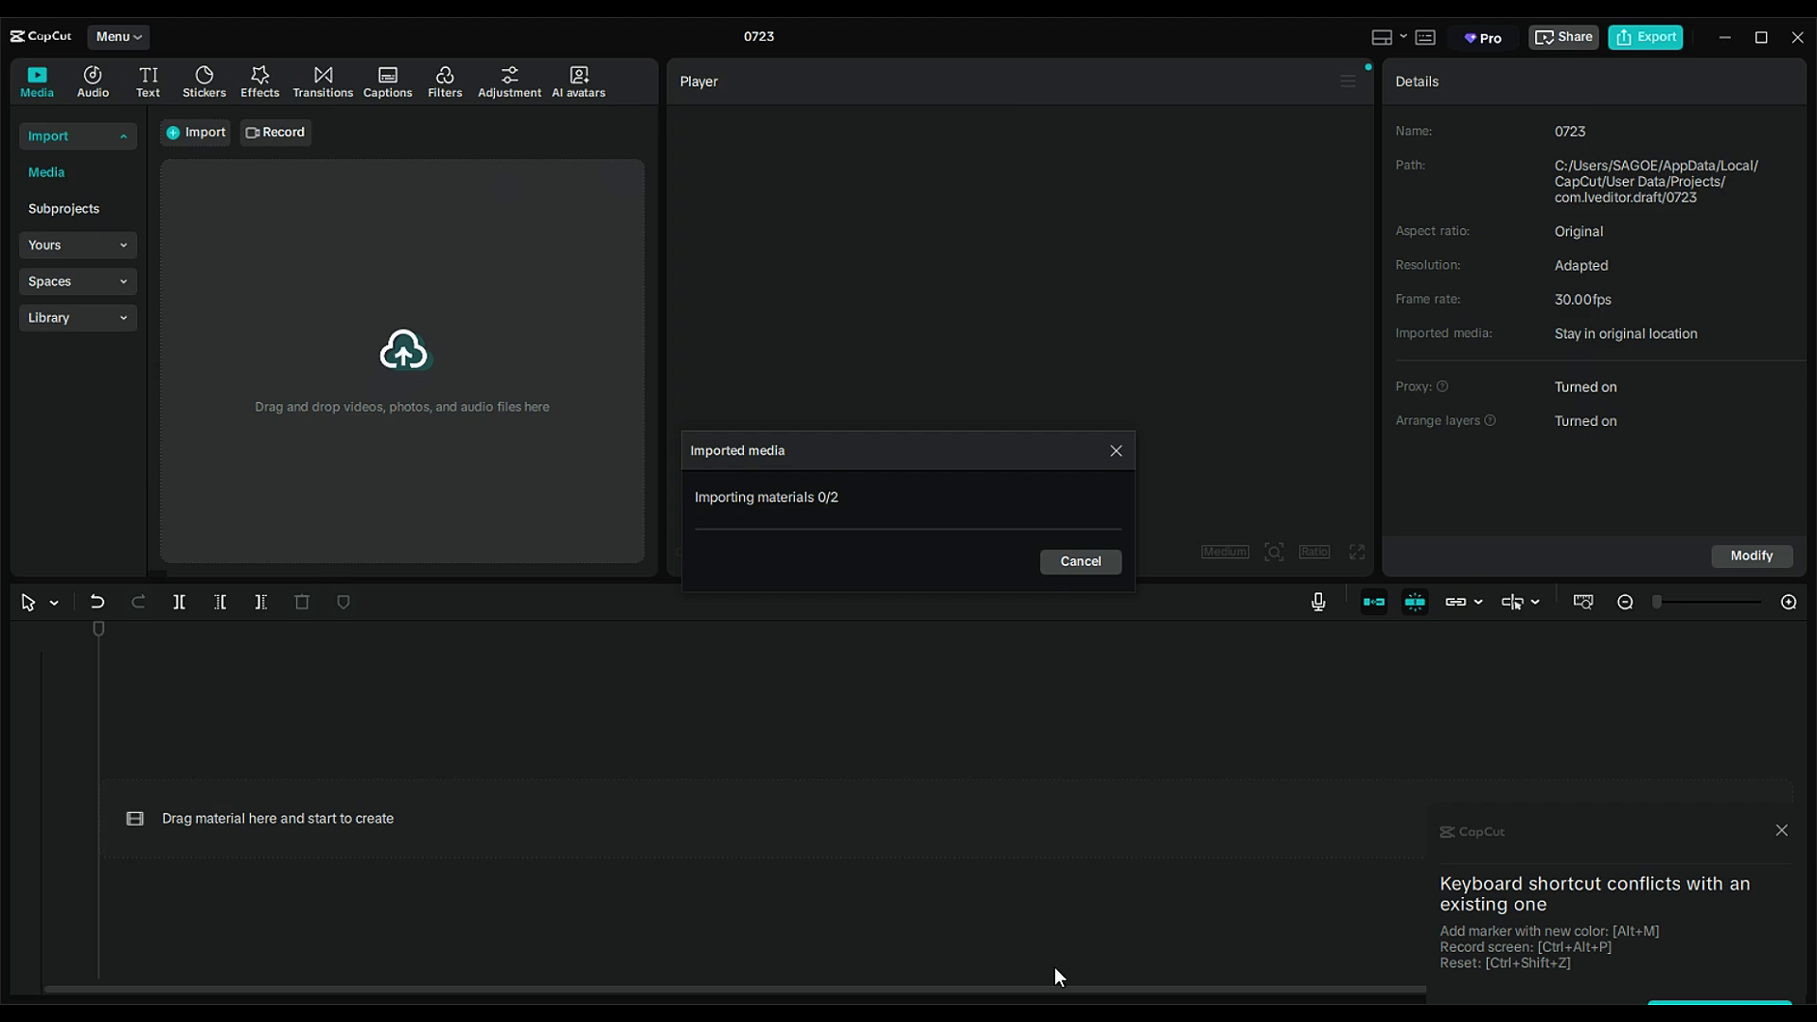
Import the ElevenLabs voice-over MP3 and the "Alias - Anno Domini Beats" track from the bg music folder
{"action": "left_click", "coordinate": [201, 132]}
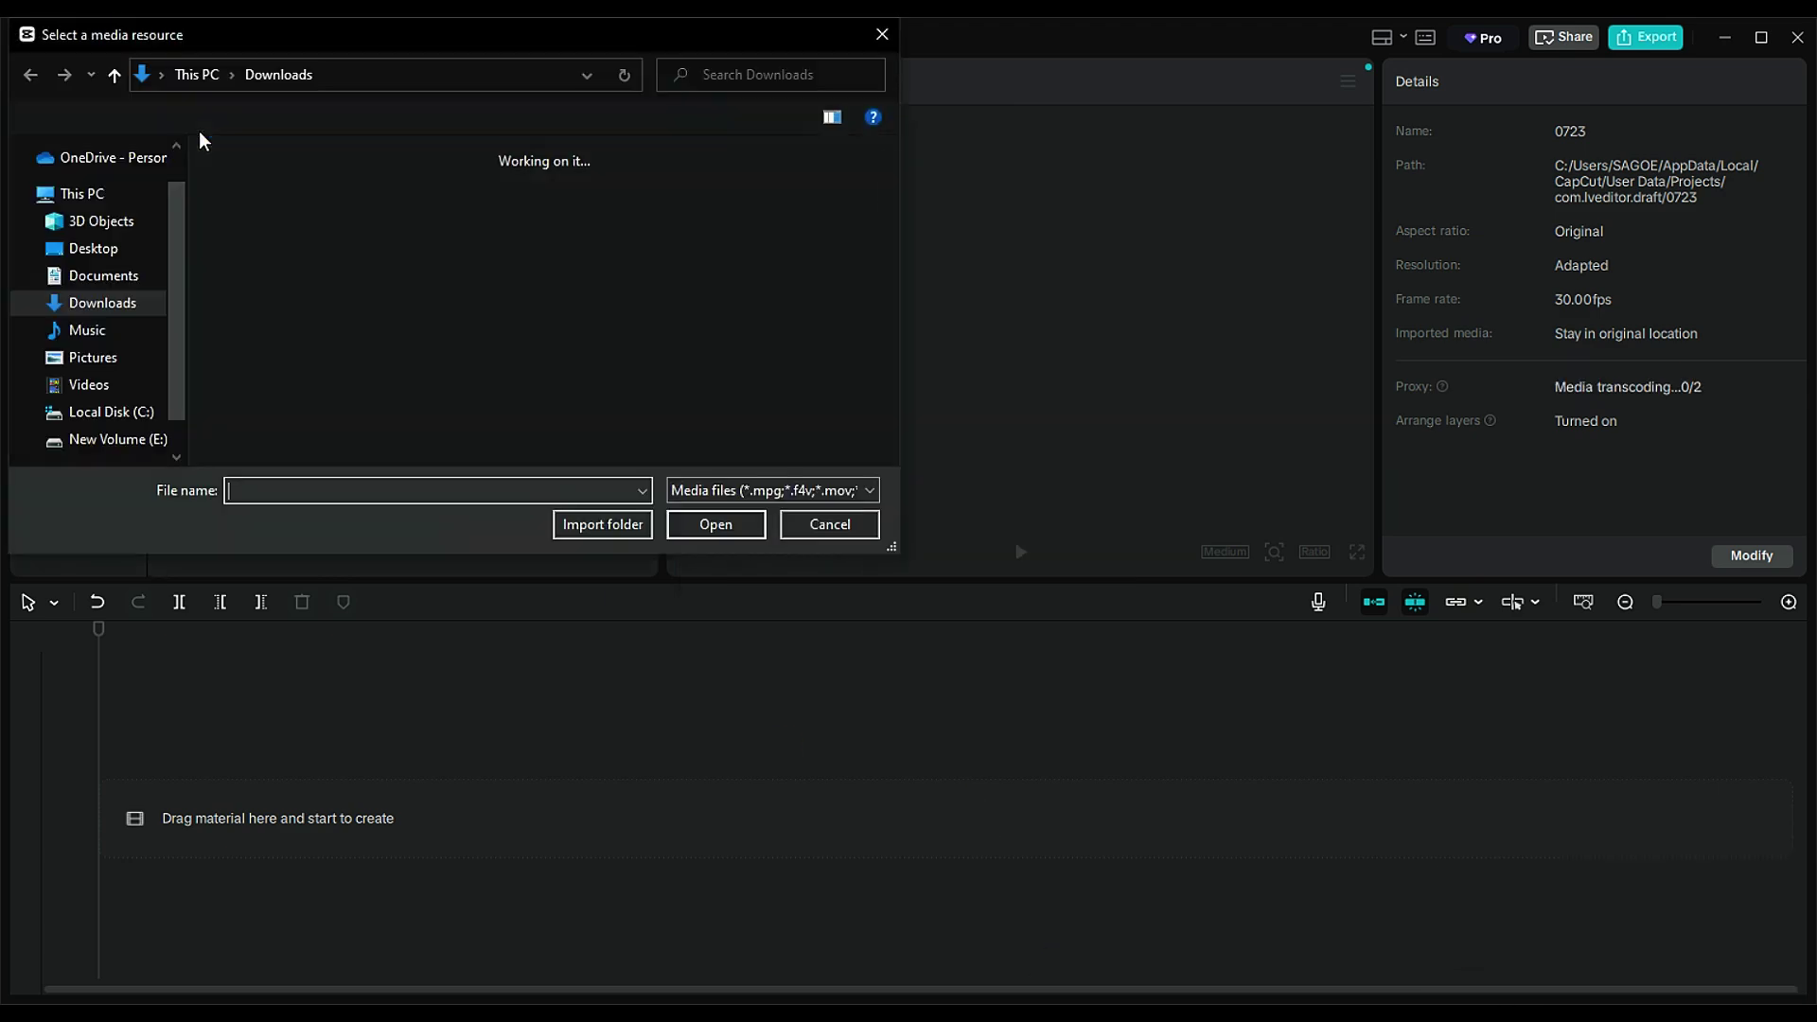
{"action": "left_click", "coordinate": [677, 251]}
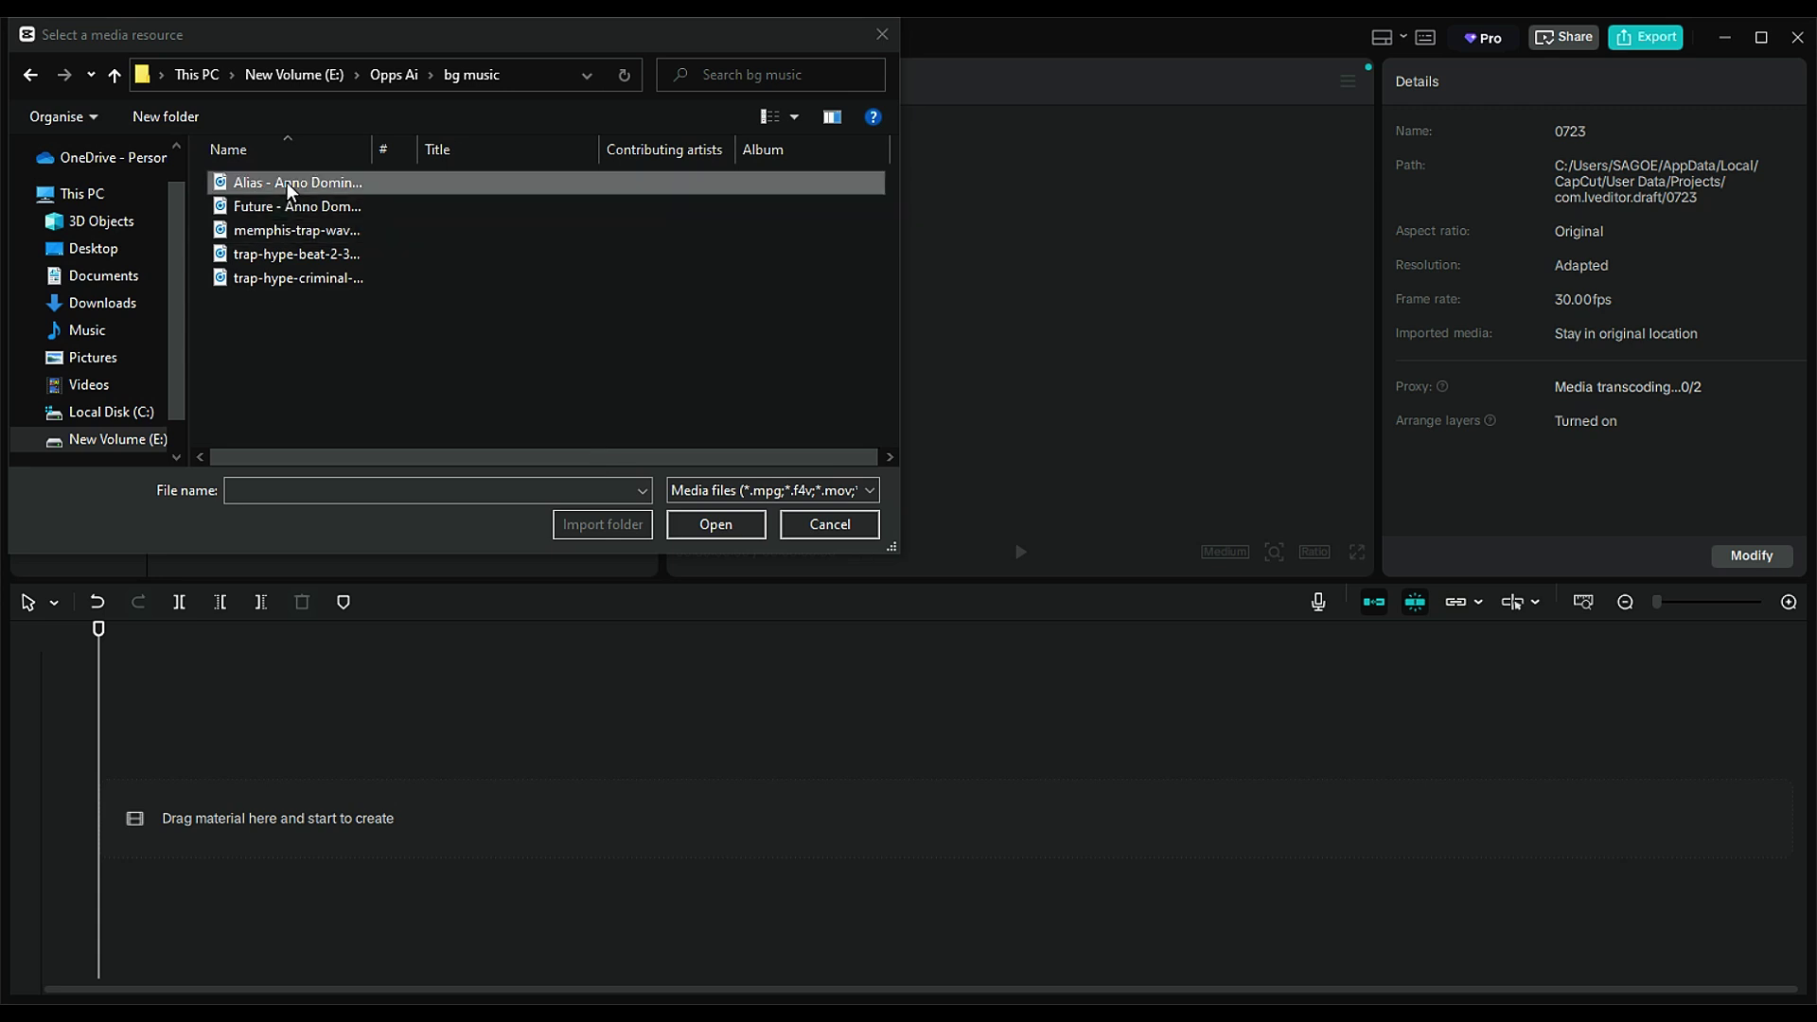
{"action": "double_click", "coordinate": [289, 183]}
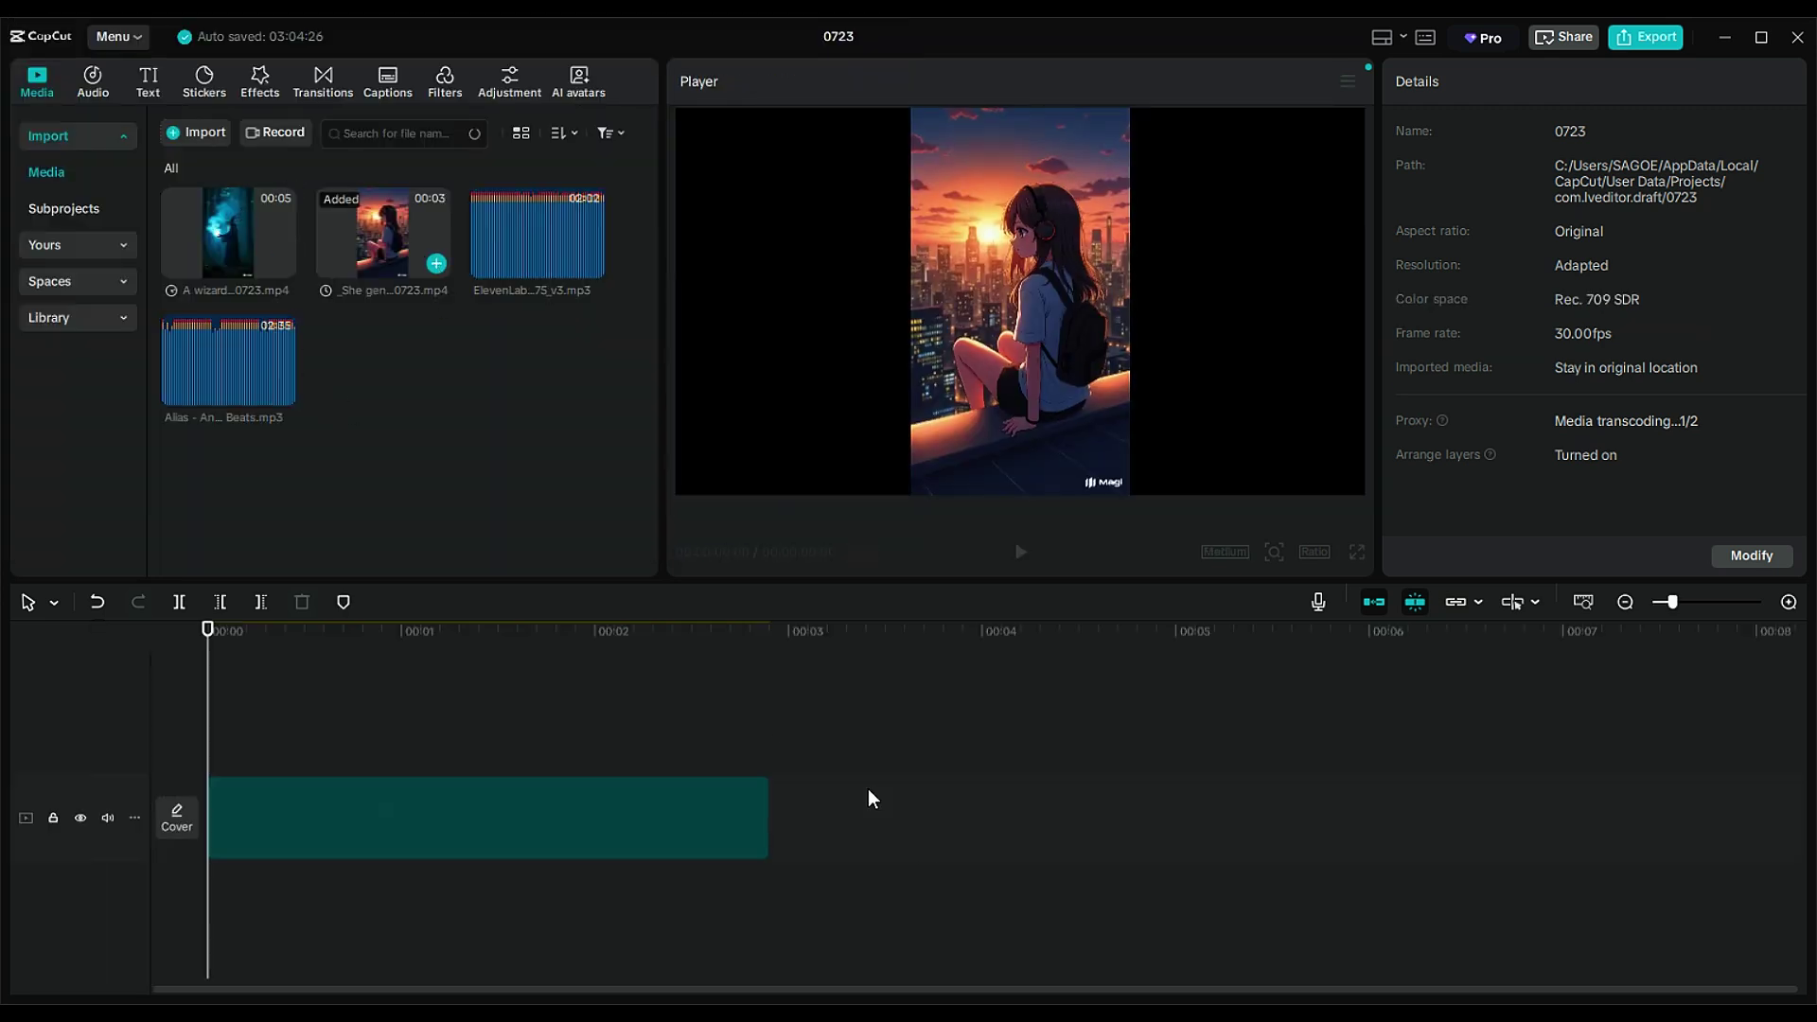
Add the wizard video to the timeline directly after the rooftop girl clip
{"action": "left_click", "coordinate": [768, 630]}
{"action": "left_click", "coordinate": [282, 263]}
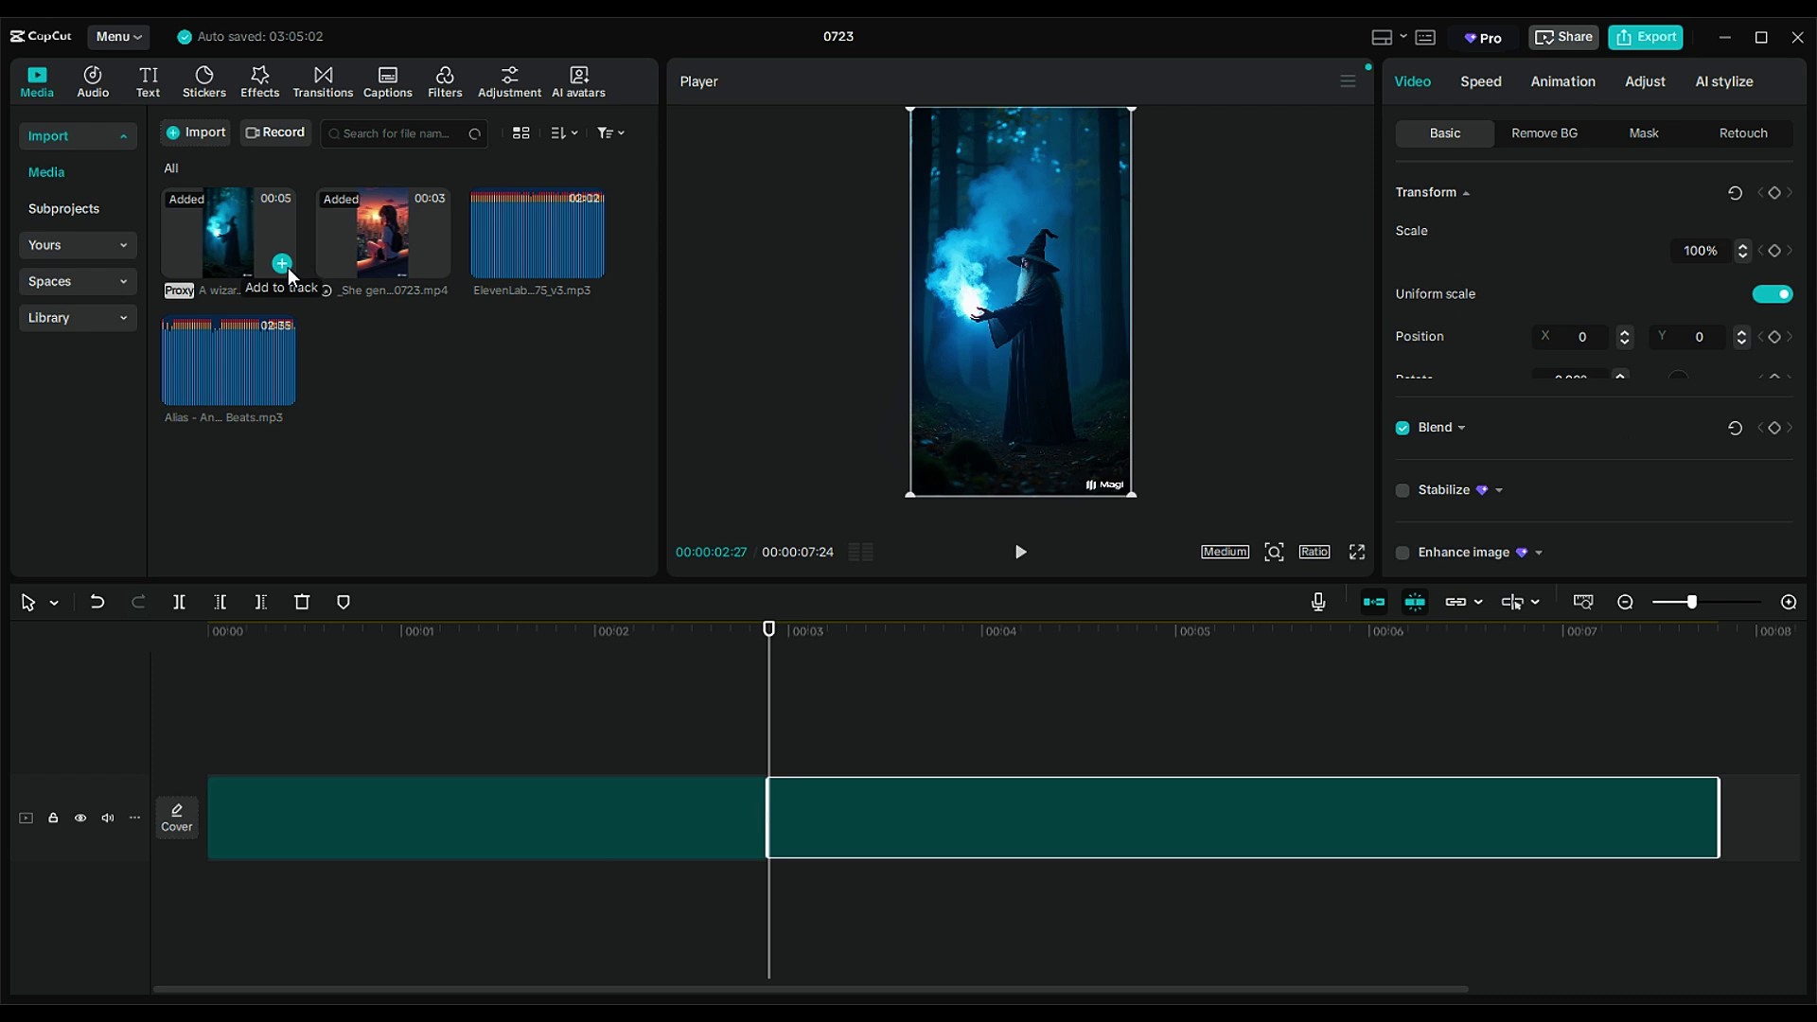
{"action": "left_click", "coordinate": [1625, 602]}
{"action": "left_click", "coordinate": [388, 716]}
Lay the ElevenLabs voice-over and the Alias music on separate audio tracks beneath the clips, trimmed to the end of the video
{"action": "left_click_drag", "start_coordinate": [537, 237], "coordinate": [204, 897]}
{"action": "left_click", "coordinate": [960, 649]}
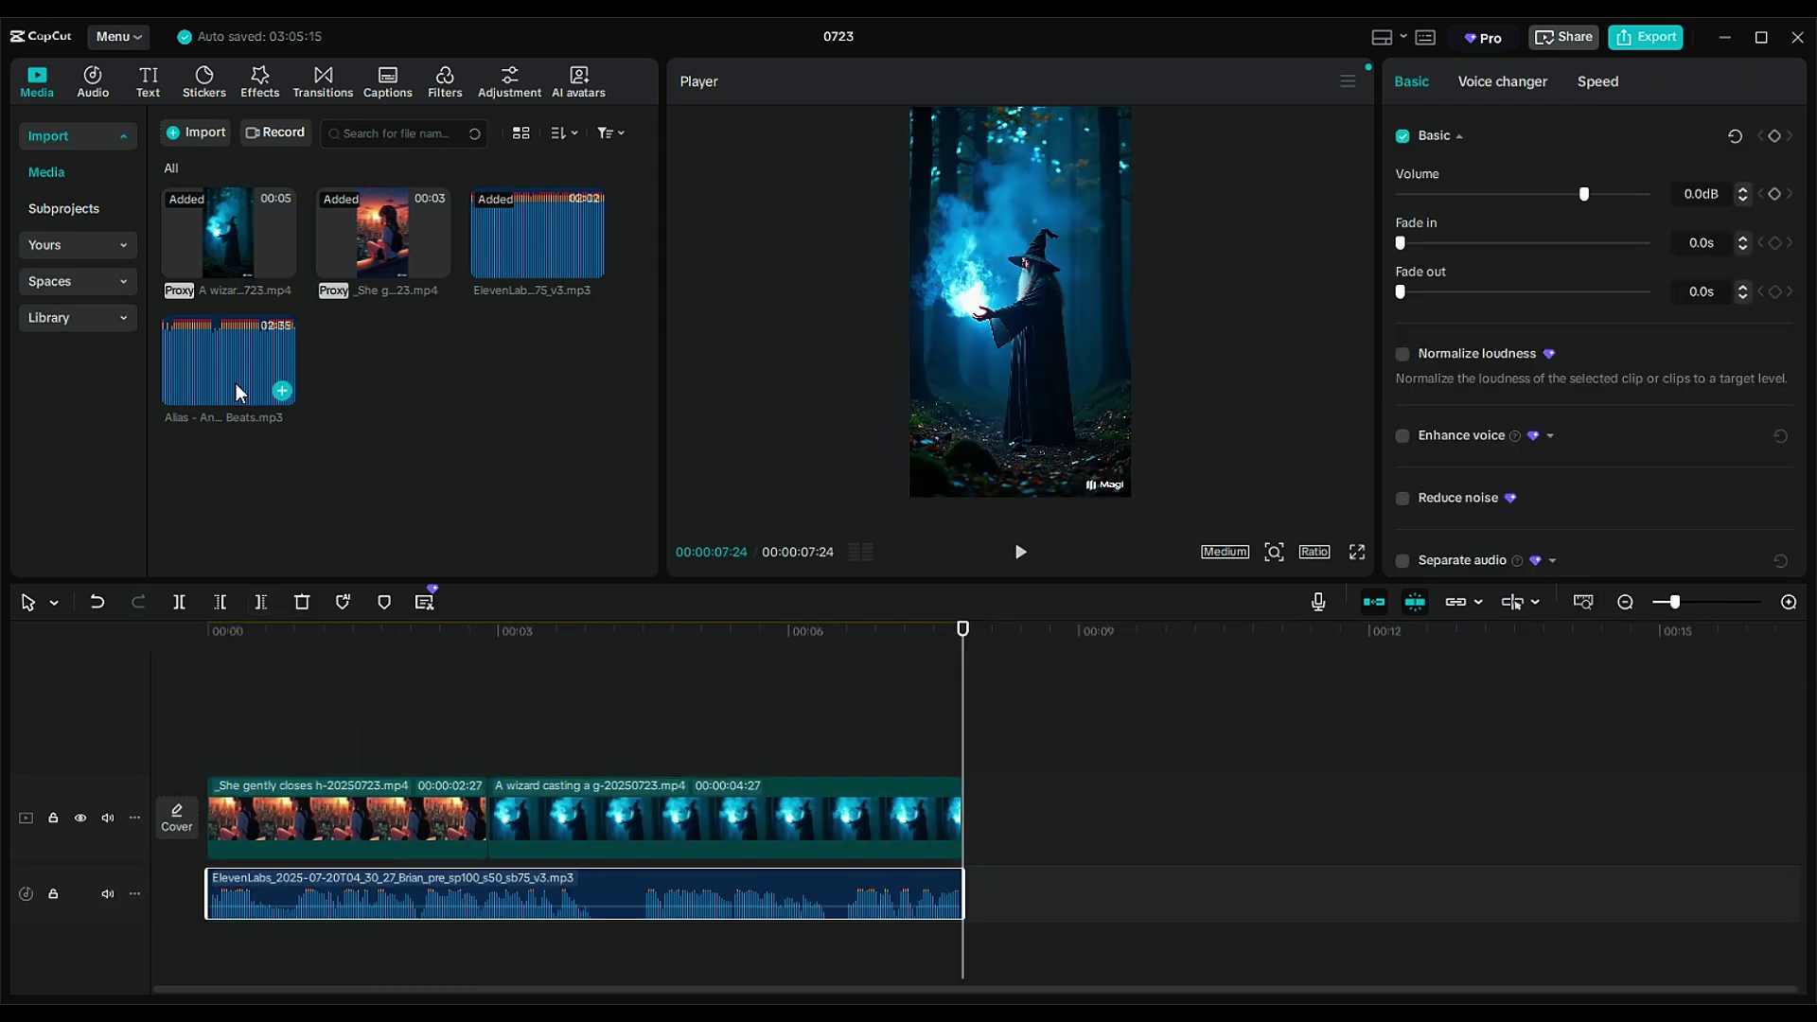
{"action": "left_click_drag", "start_coordinate": [237, 393], "coordinate": [217, 932]}
Lower the Alias music's volume to about -8.8 dB and also reduce the voice-over's volume
{"action": "left_click_drag", "start_coordinate": [356, 908], "coordinate": [360, 917]}
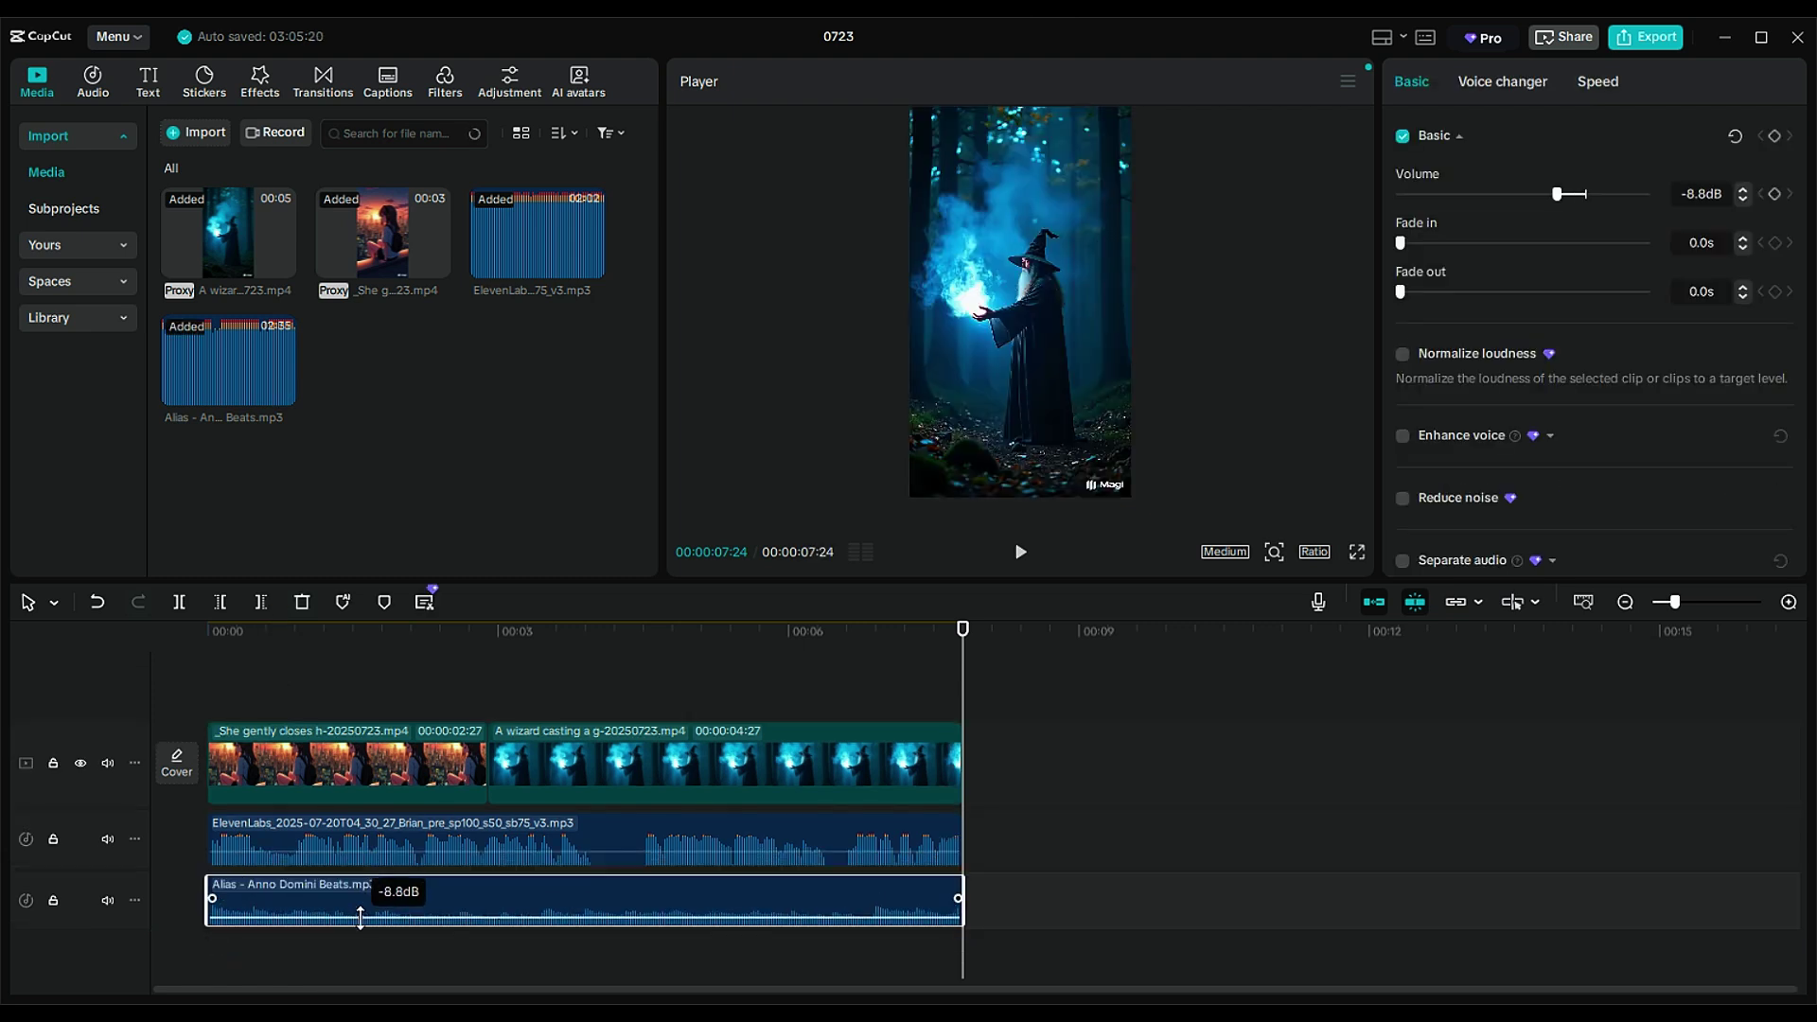
{"action": "left_click_drag", "start_coordinate": [385, 851], "coordinate": [385, 861]}
{"action": "left_click", "coordinate": [342, 661]}
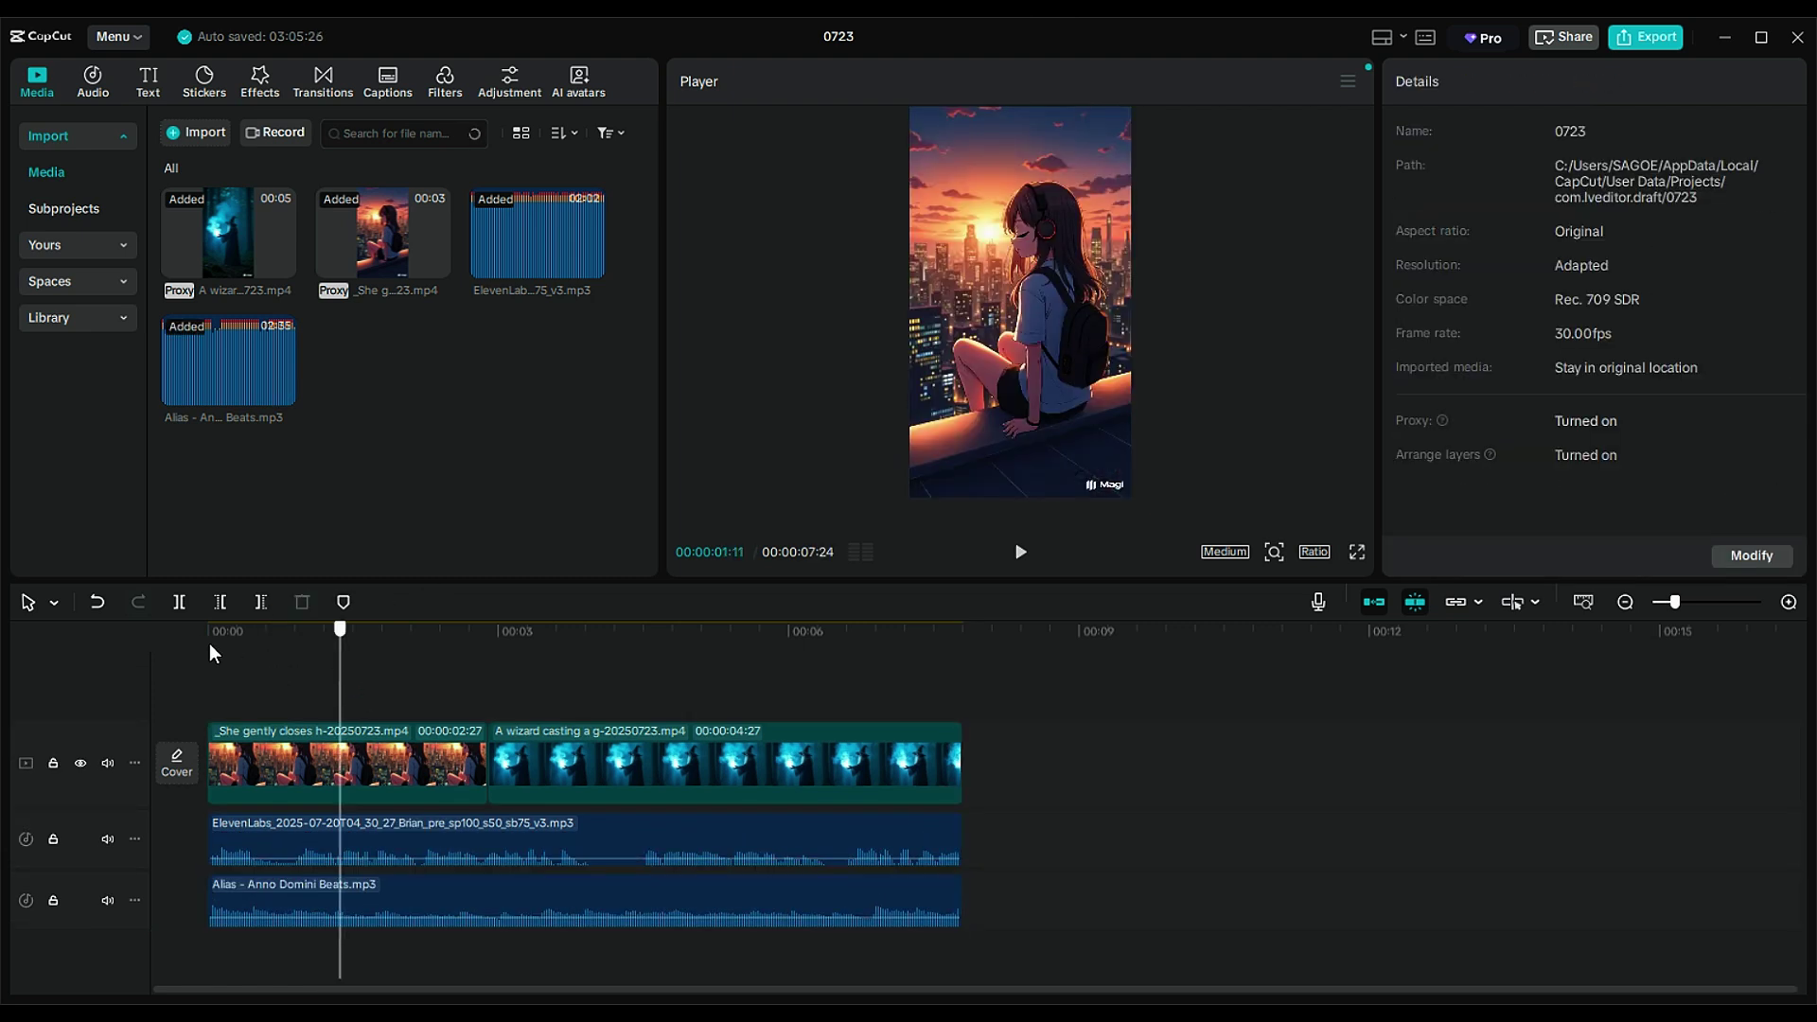
Add a default text at the start of the timeline and extend it to the end of the wizard clip
{"action": "left_click", "coordinate": [210, 649]}
{"action": "left_click", "coordinate": [151, 85]}
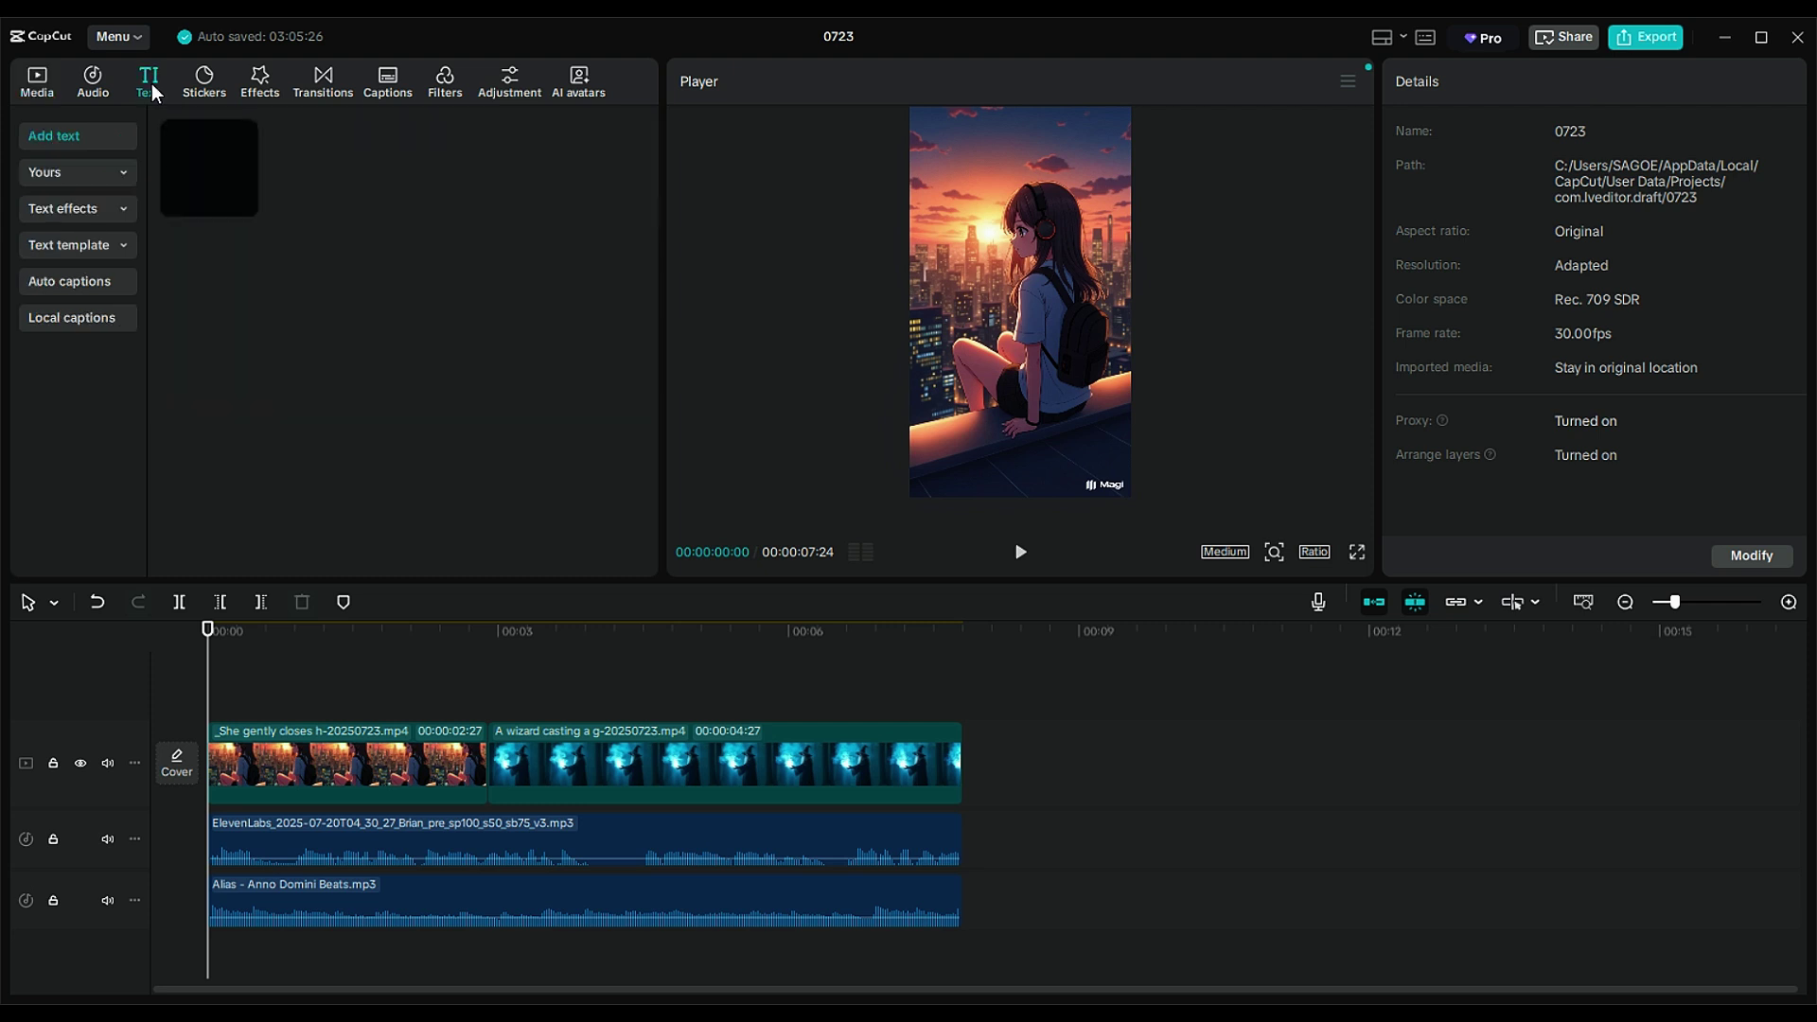
{"action": "left_click", "coordinate": [243, 203]}
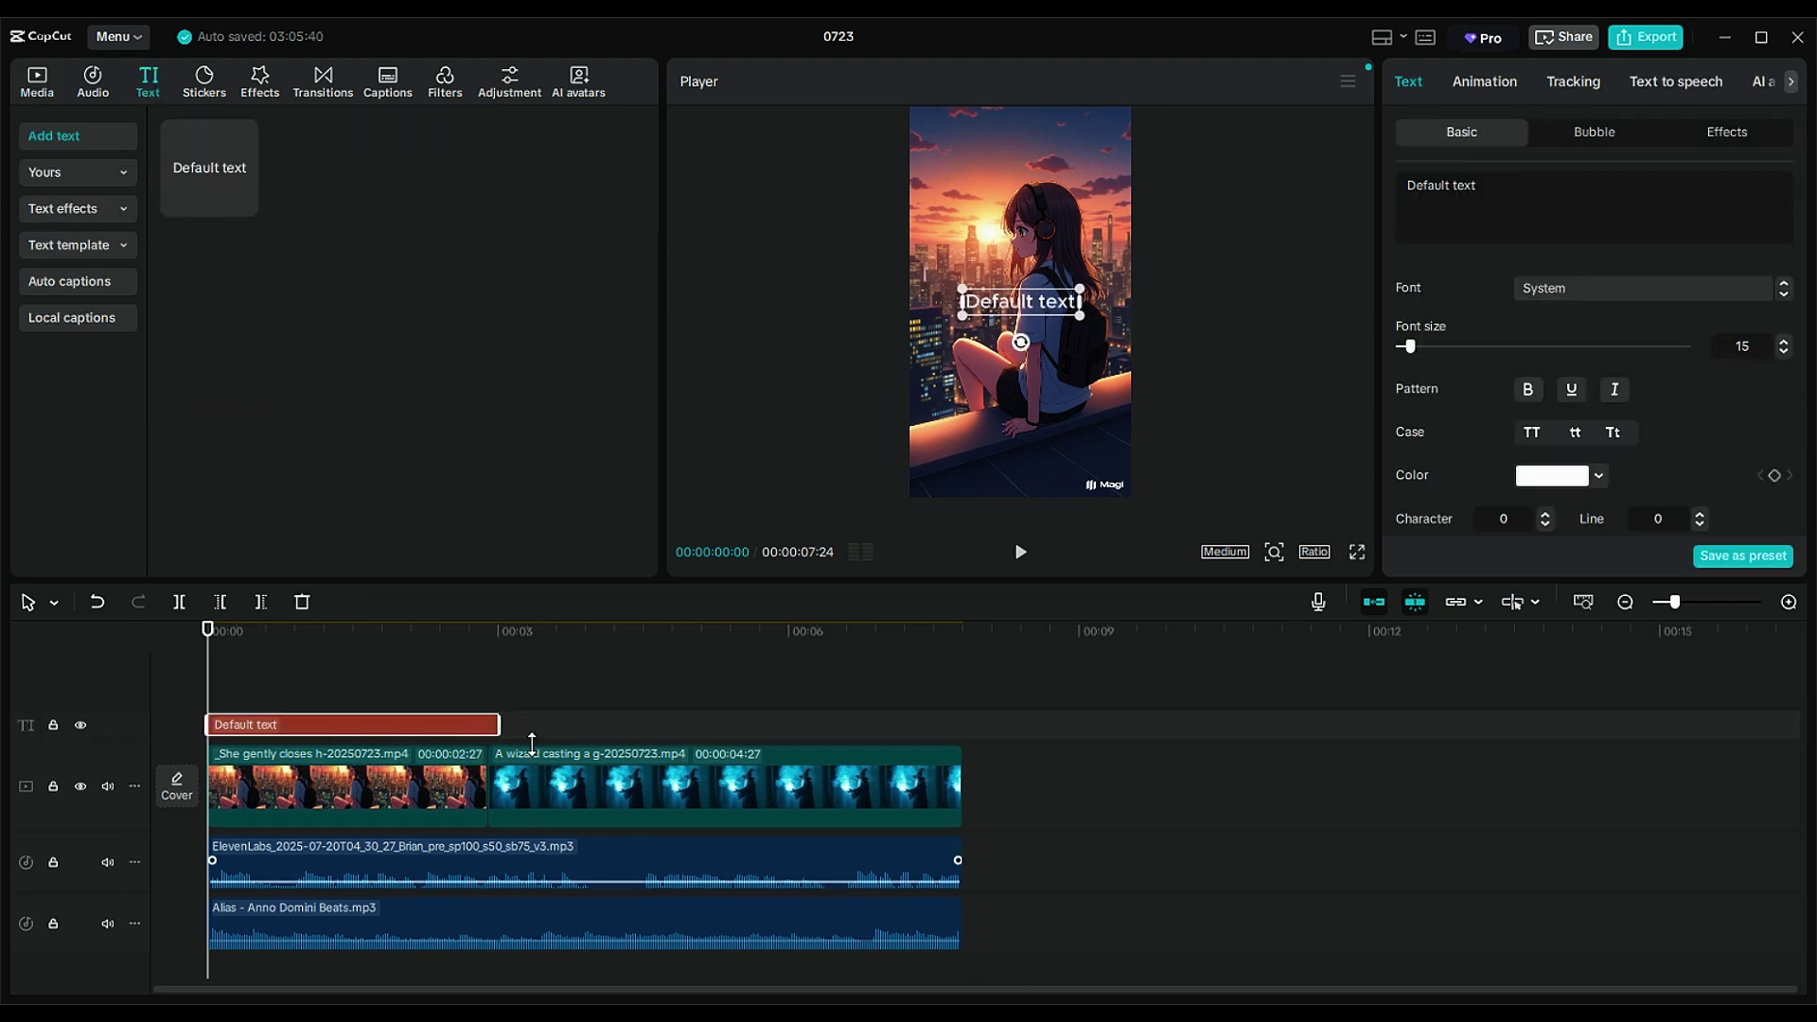
{"action": "left_click_drag", "start_coordinate": [869, 724], "coordinate": [963, 723]}
Change the text to "OPPS AI" and move it just above the Magi logo in the video's lower corner
{"action": "left_click", "coordinate": [1391, 185]}
{"action": "type", "text": "OPPSS"}
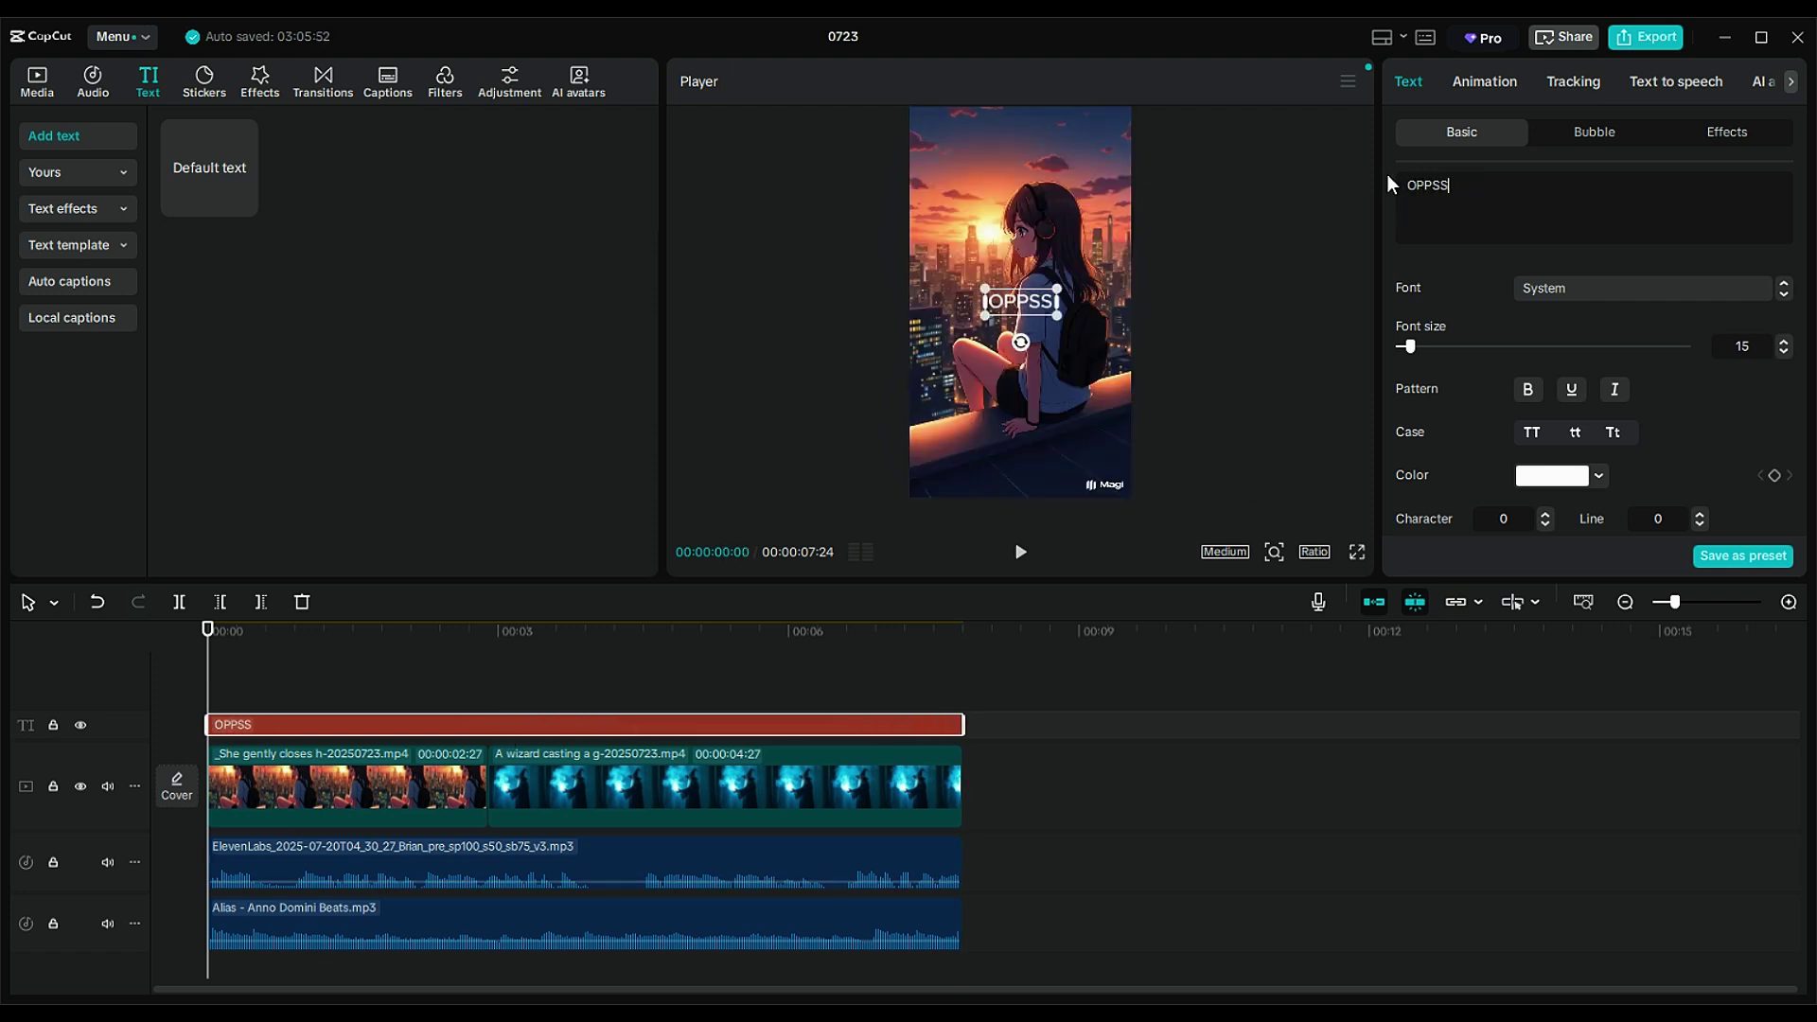
{"action": "key", "text": "BackSpace"}
{"action": "type", "text": "AI"}
{"action": "left_click_drag", "start_coordinate": [1020, 311], "coordinate": [1081, 460]}
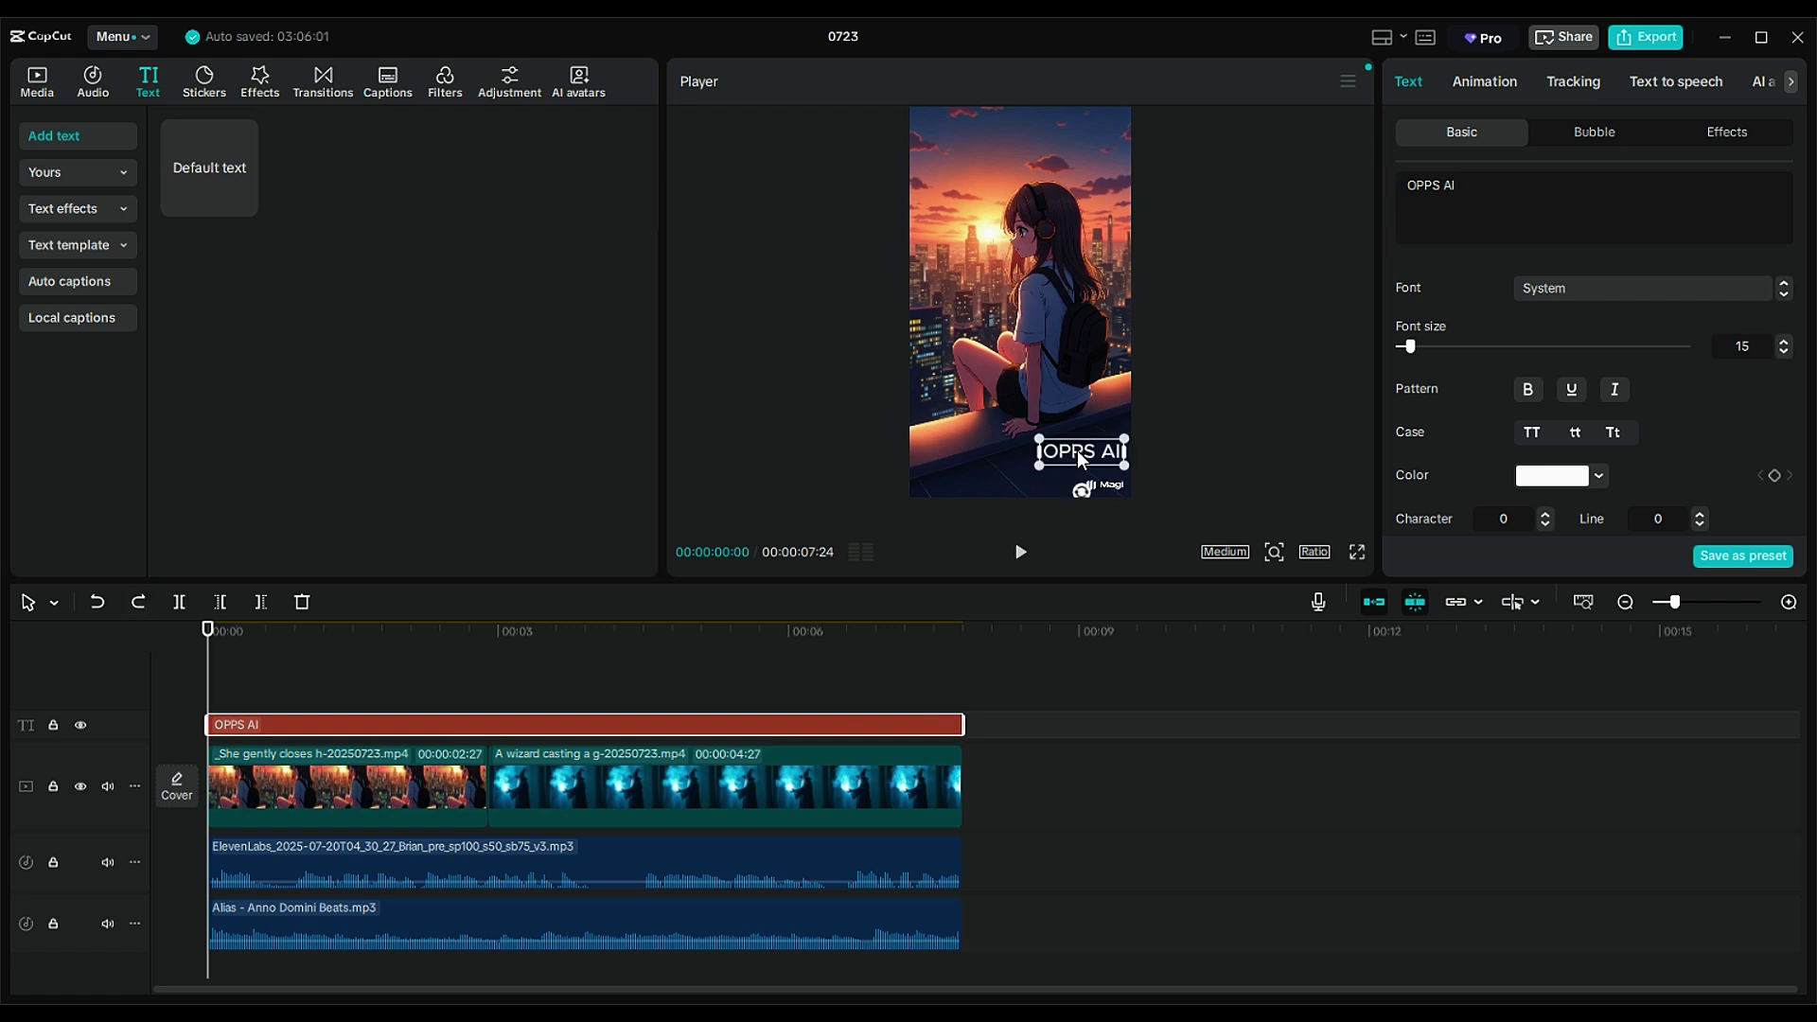
Apply the white preset style with black outline to the OPPS AI text and enable its background
{"action": "scroll", "coordinate": [1496, 388], "scroll_direction": "down", "scroll_amount": 5}
{"action": "left_click", "coordinate": [1476, 352]}
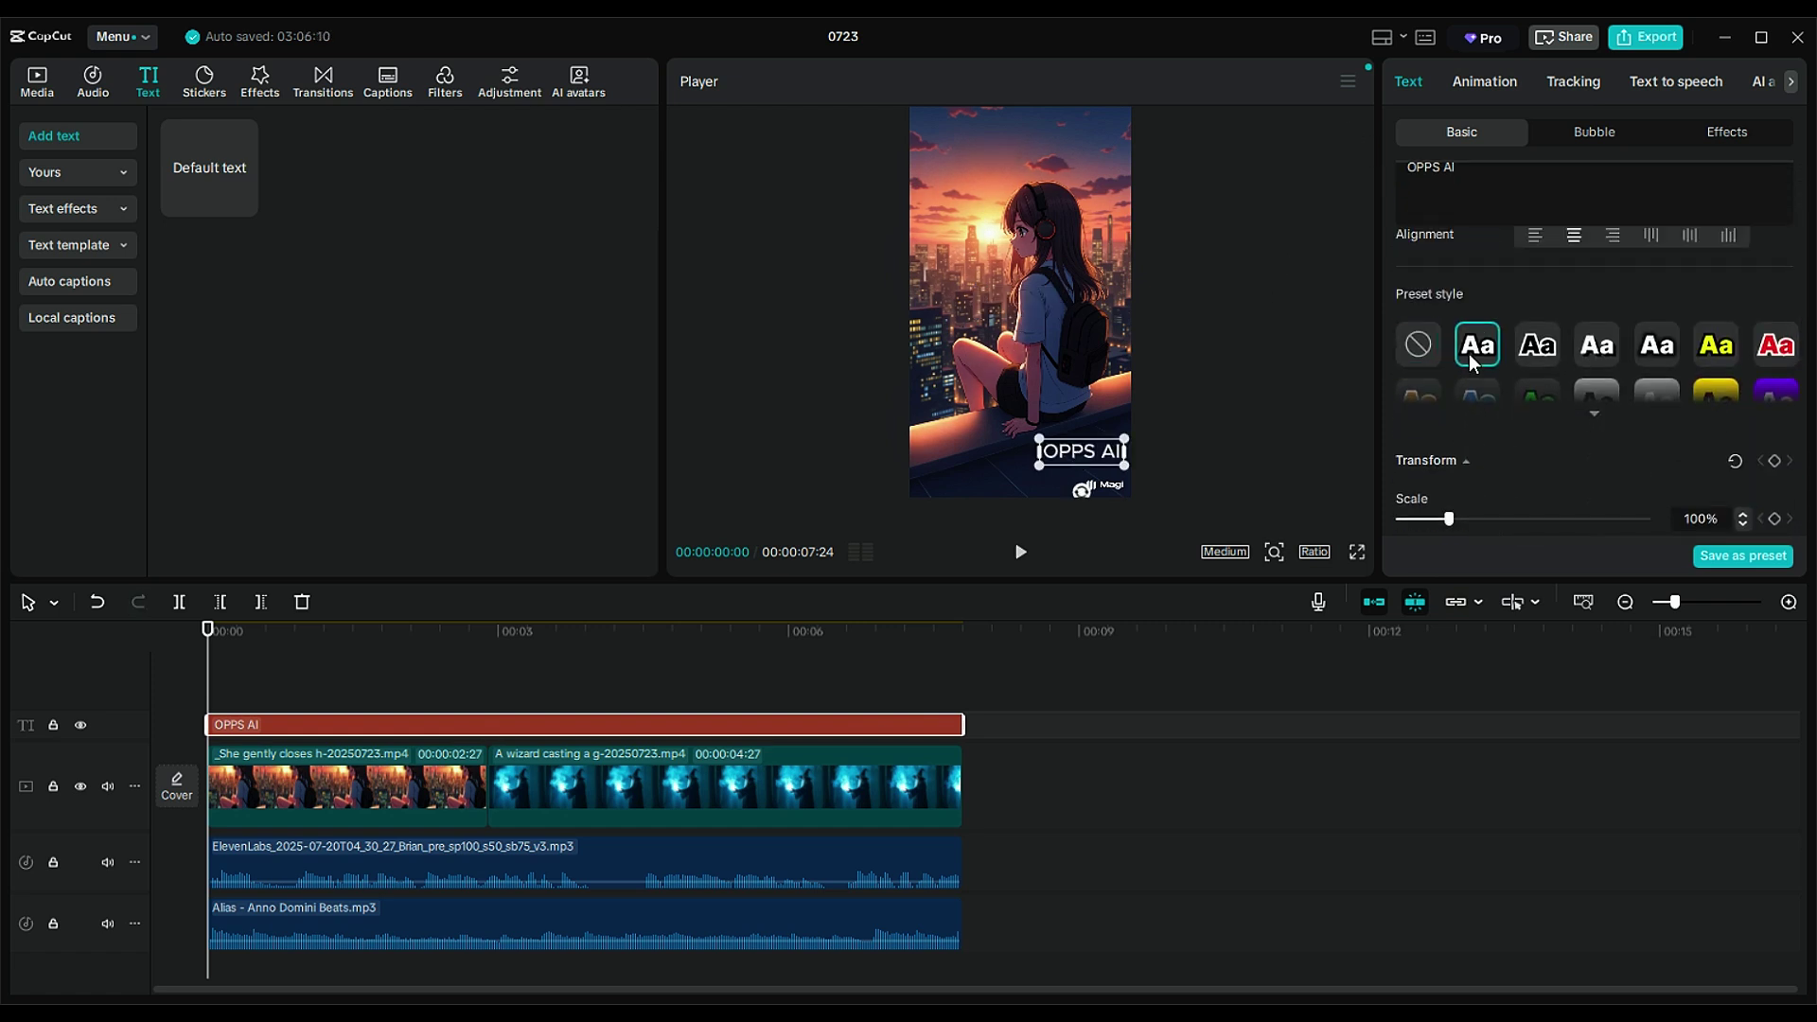
{"action": "scroll", "coordinate": [1486, 416], "scroll_direction": "down", "scroll_amount": 2}
{"action": "scroll", "coordinate": [1496, 469], "scroll_direction": "down", "scroll_amount": 8}
{"action": "left_click", "coordinate": [1402, 387]}
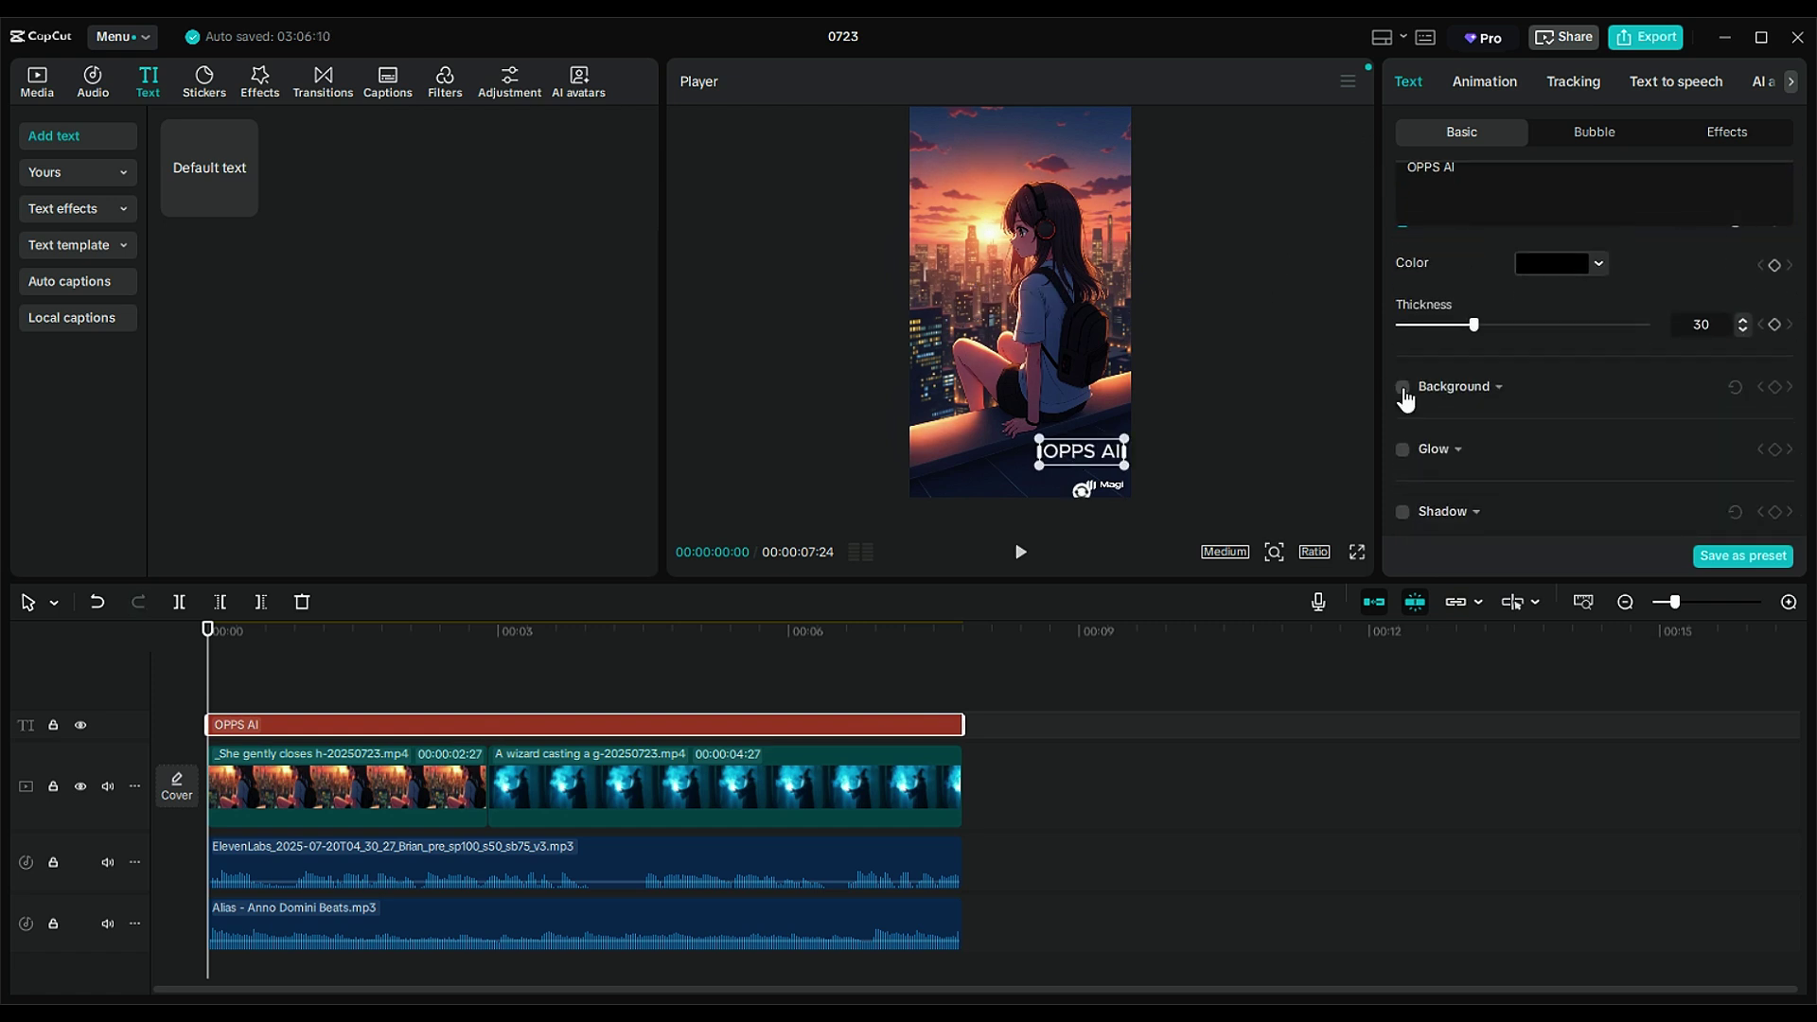
{"action": "scroll", "coordinate": [1583, 463], "scroll_direction": "down", "scroll_amount": 1}
Scale the OPPS AI text to about 53% at font size 16 and place it over the Magi logo
{"action": "left_click_drag", "start_coordinate": [1057, 454], "coordinate": [1113, 489]}
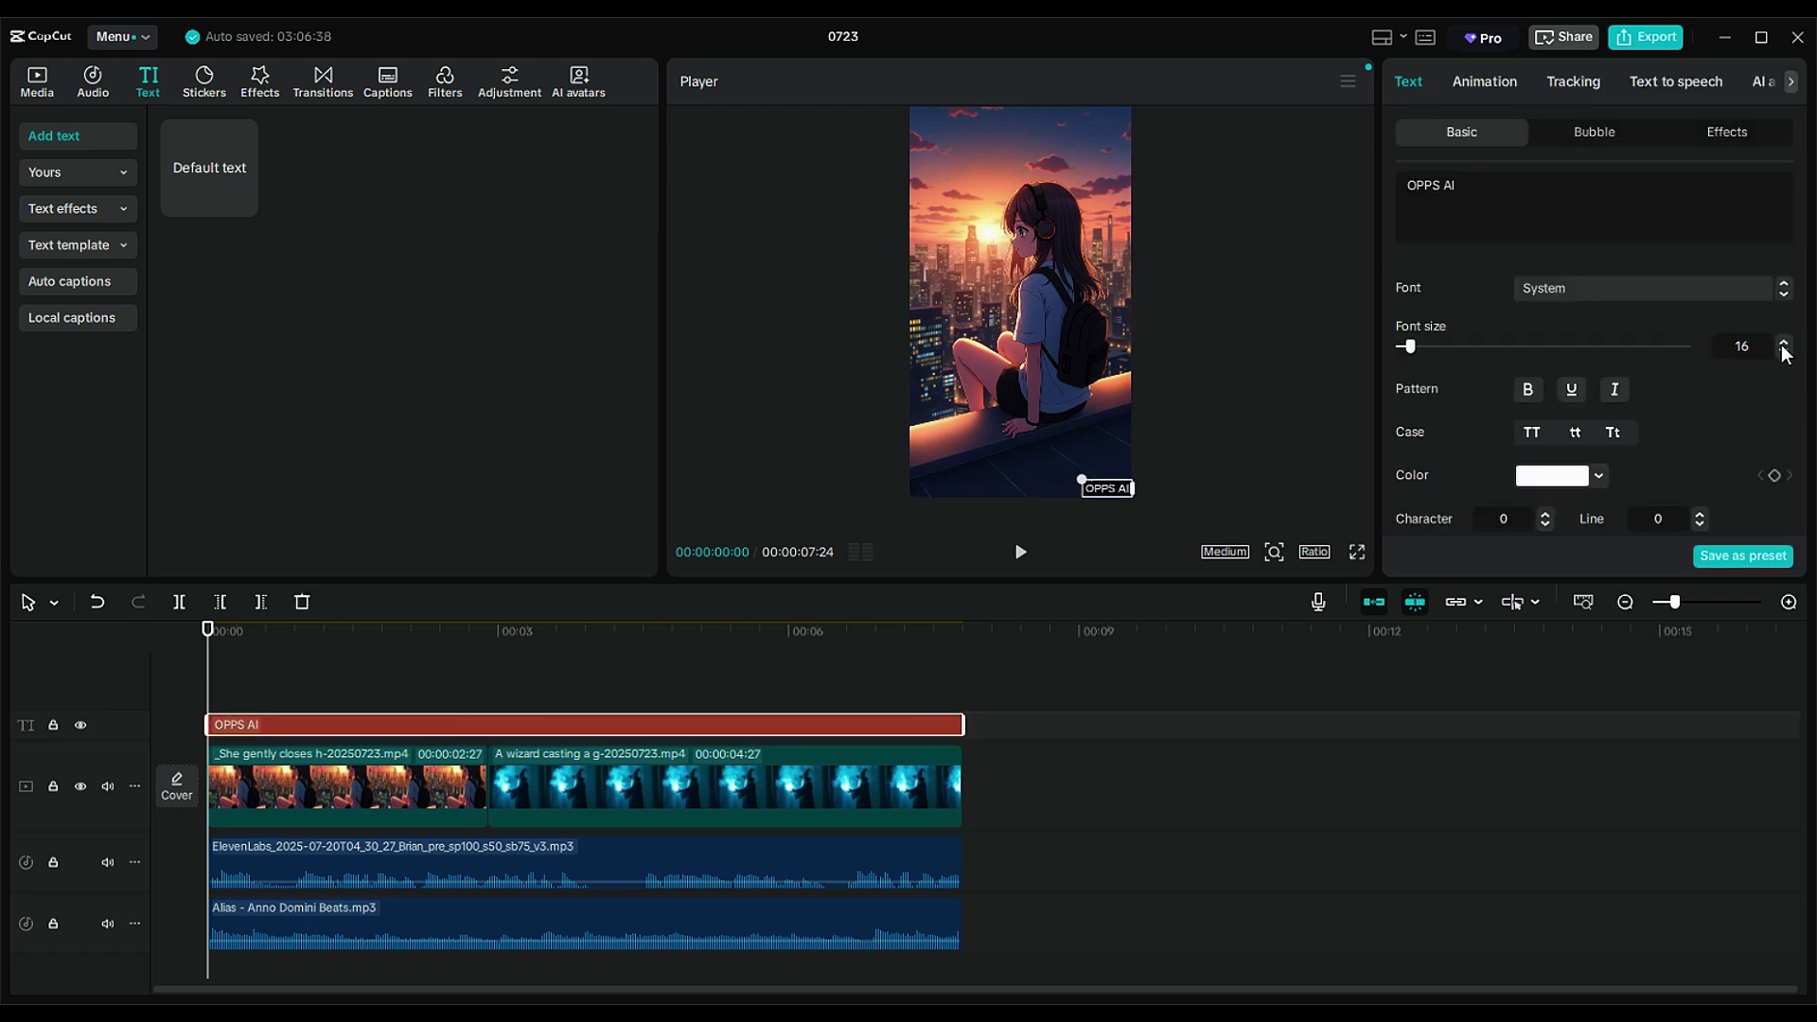
{"action": "left_click", "coordinate": [1124, 493]}
Fine-tune the OPPS AI text's position to X 871 and Y -1824
{"action": "scroll", "coordinate": [1677, 454], "scroll_direction": "down", "scroll_amount": 3}
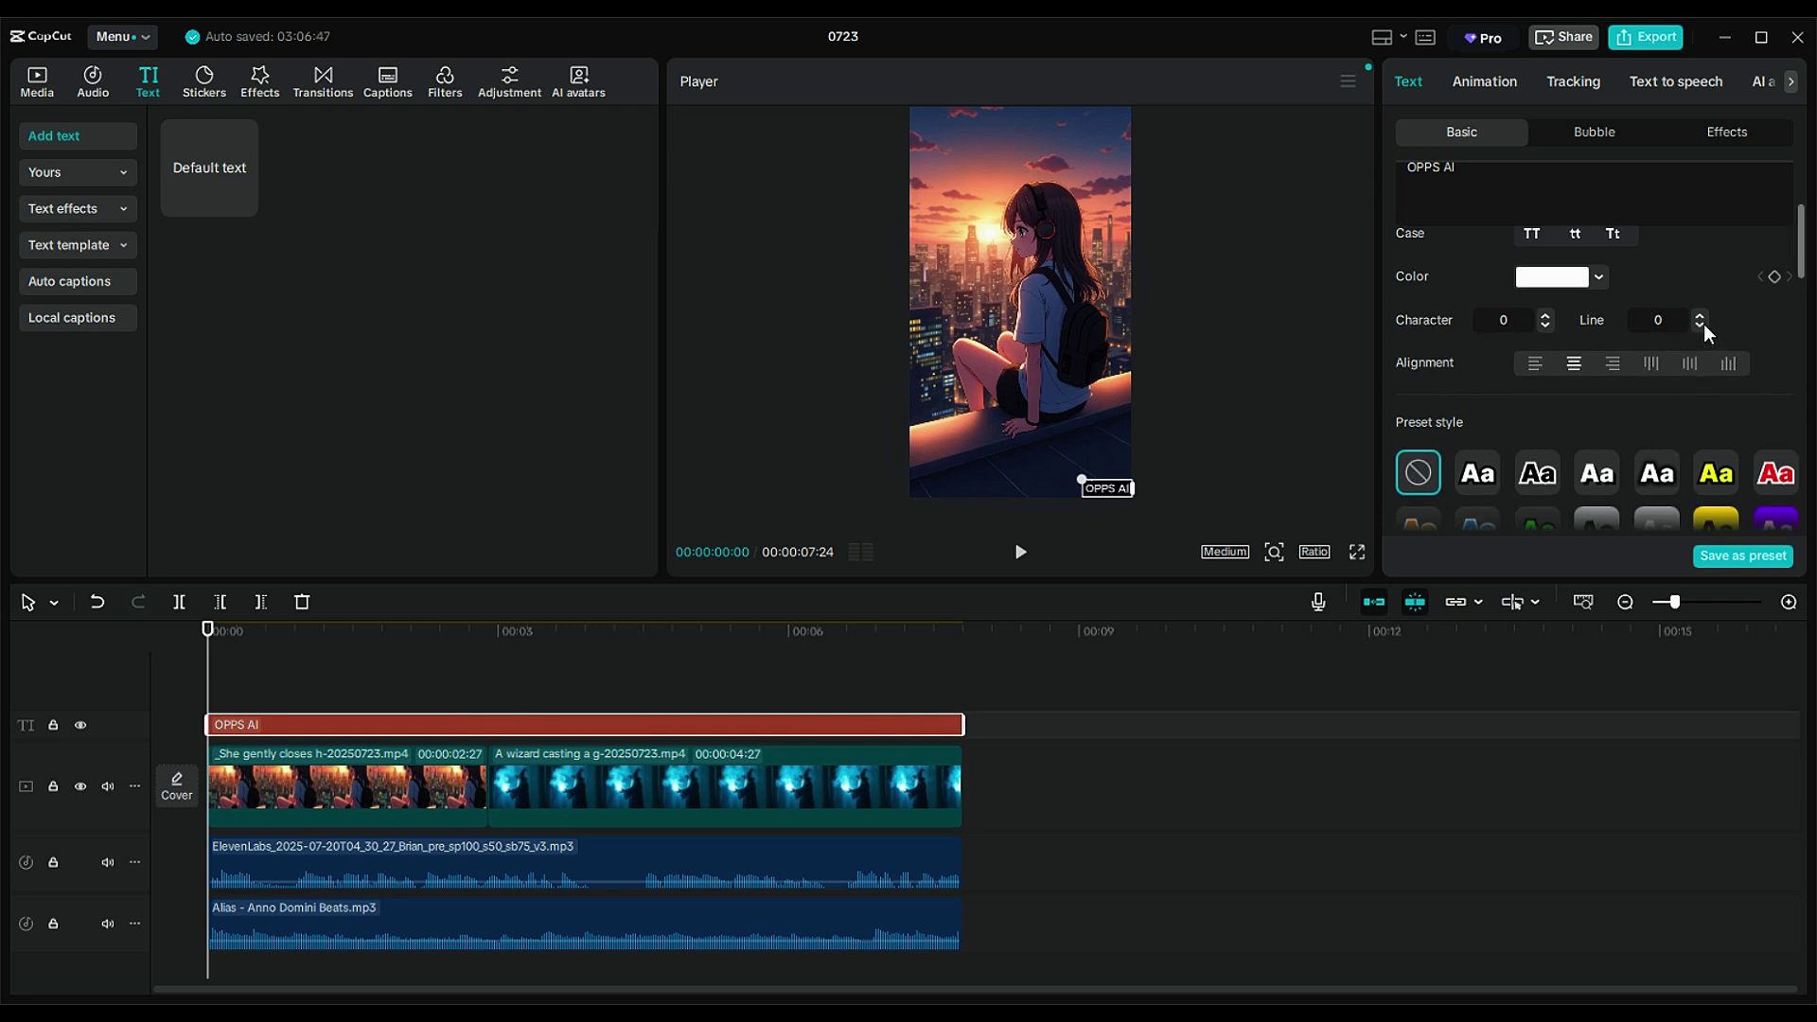
{"action": "scroll", "coordinate": [1706, 331], "scroll_direction": "up", "scroll_amount": 3}
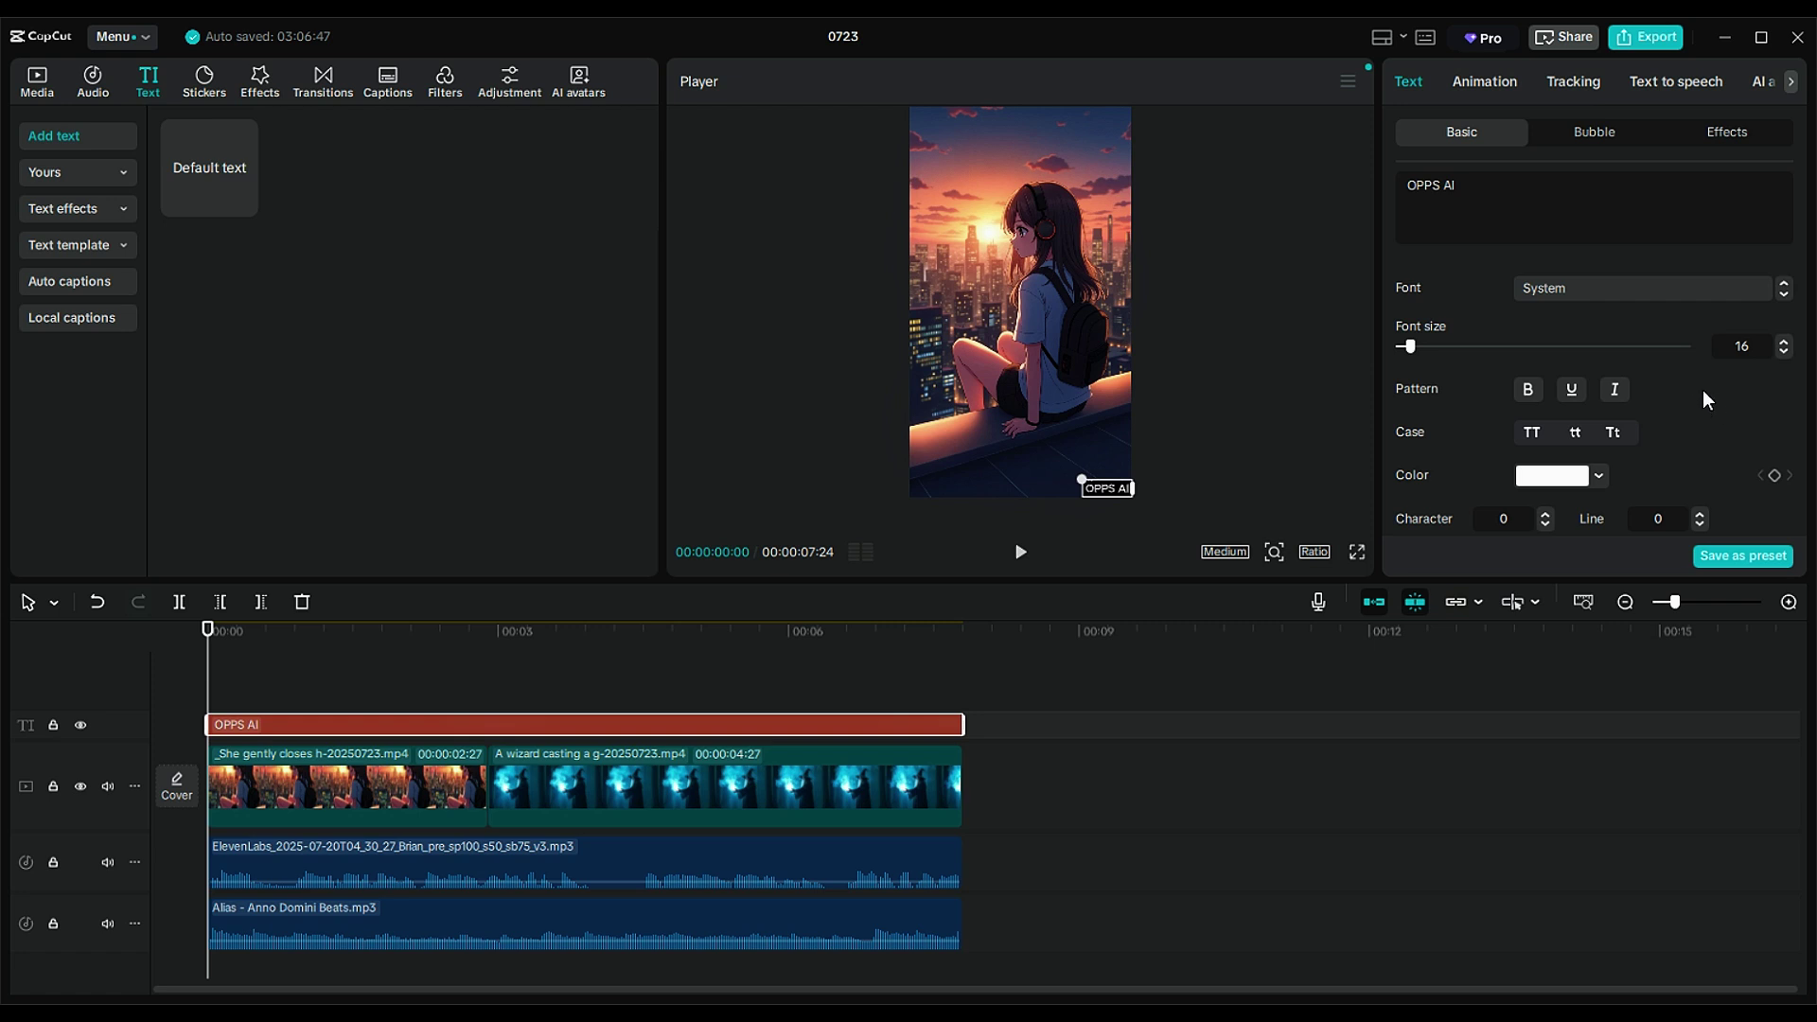
{"action": "scroll", "coordinate": [1708, 399], "scroll_direction": "down", "scroll_amount": 8}
{"action": "scroll", "coordinate": [1694, 395], "scroll_direction": "up", "scroll_amount": 8}
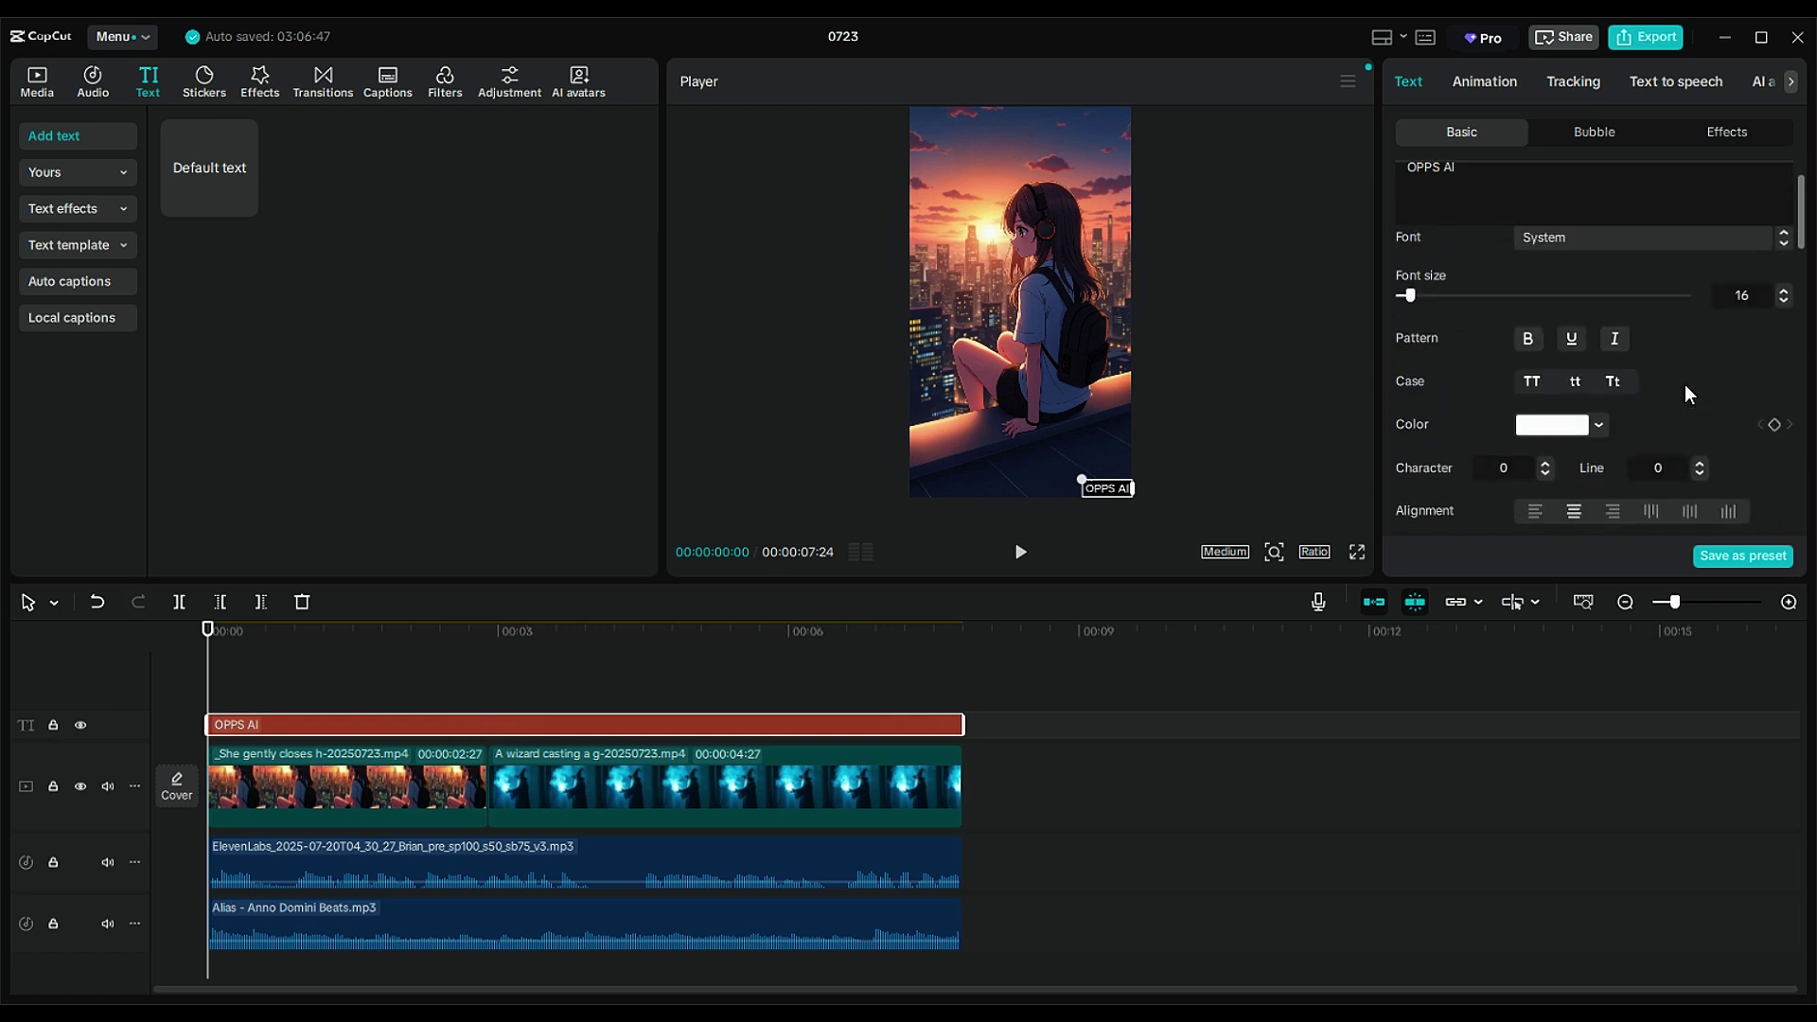
{"action": "scroll", "coordinate": [1689, 393], "scroll_direction": "down", "scroll_amount": 6}
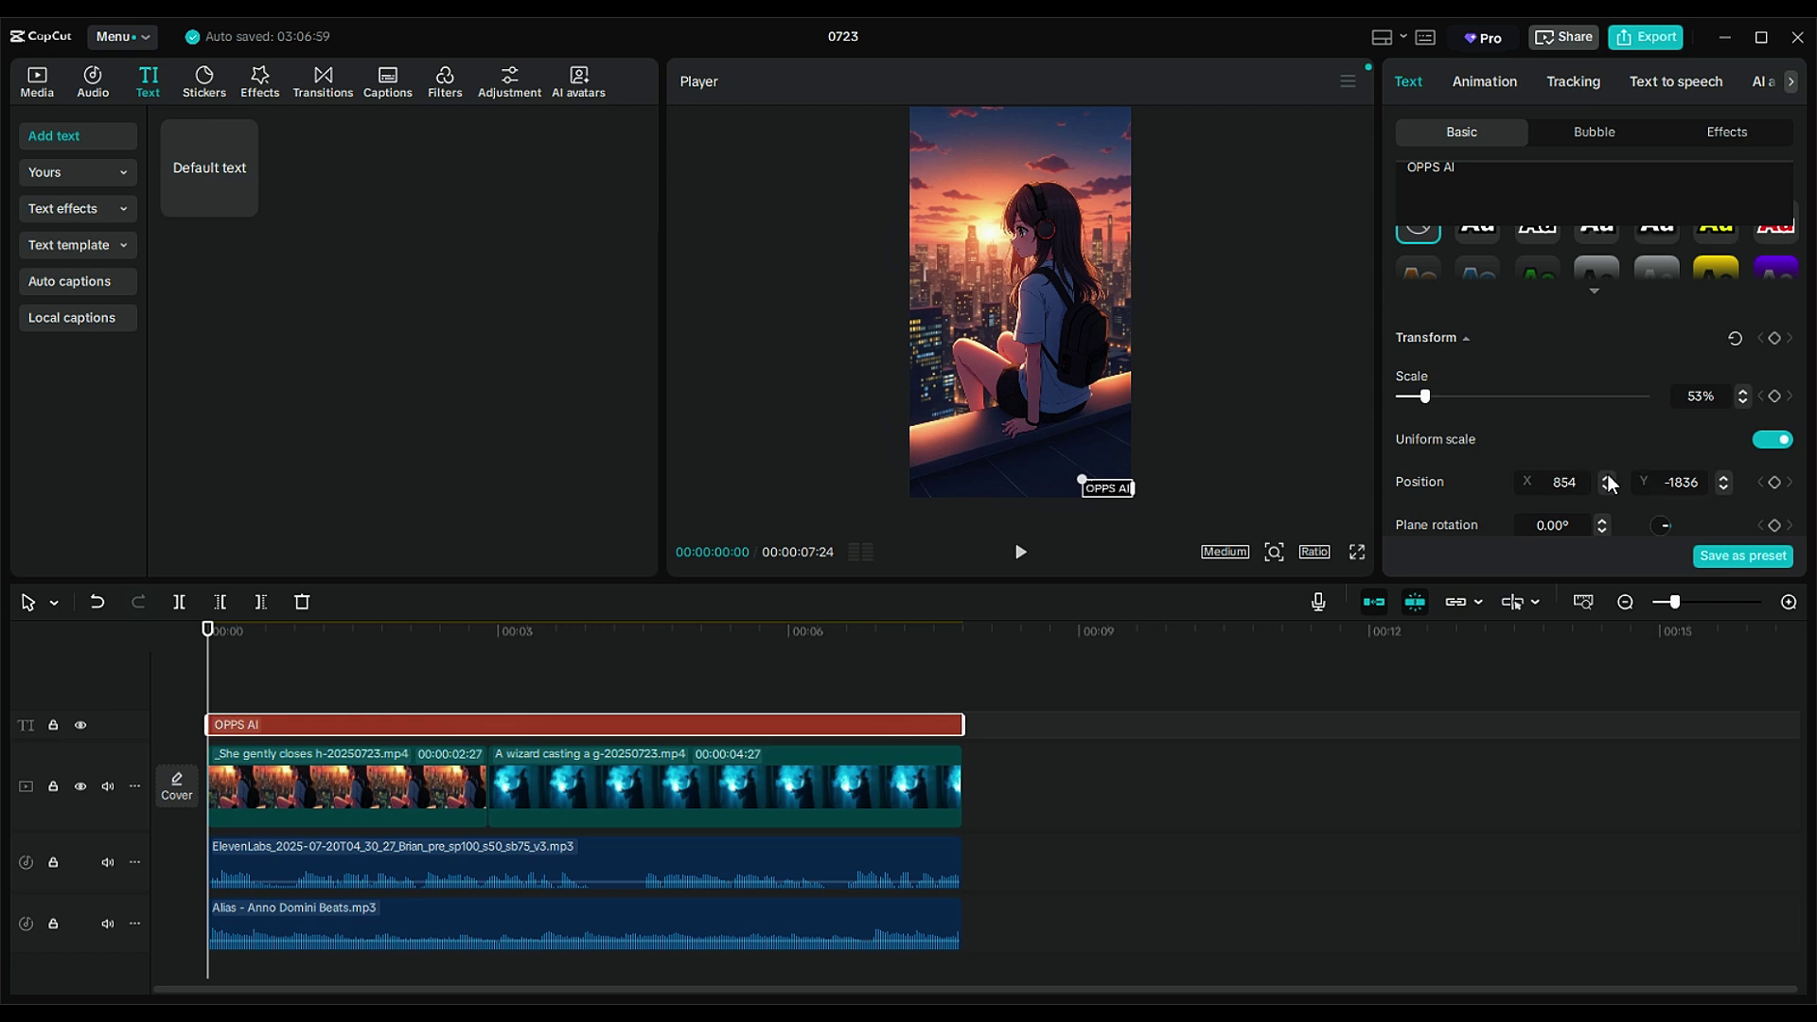
{"action": "left_click", "coordinate": [1723, 480]}
{"action": "scroll", "coordinate": [1486, 431], "scroll_direction": "down", "scroll_amount": 3}
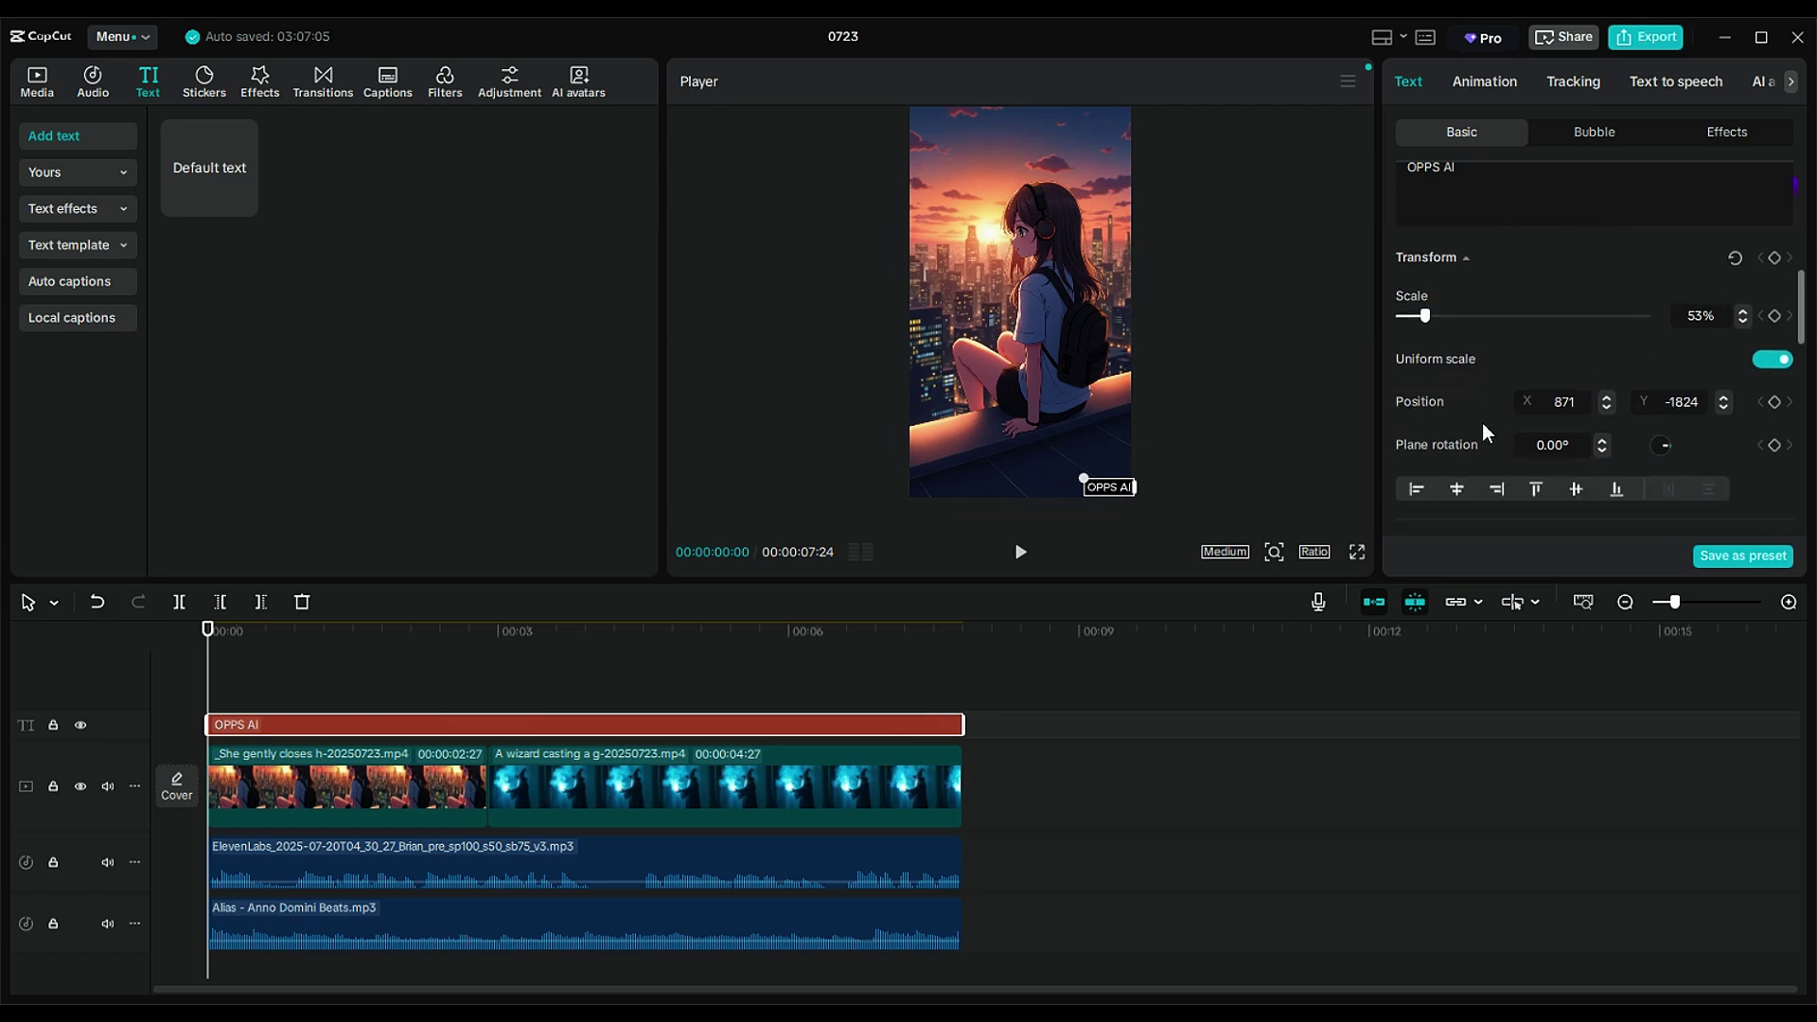
Preview the edited video in full screen, playing through the rooftop girl and wizard clips
{"action": "left_click", "coordinate": [1357, 552]}
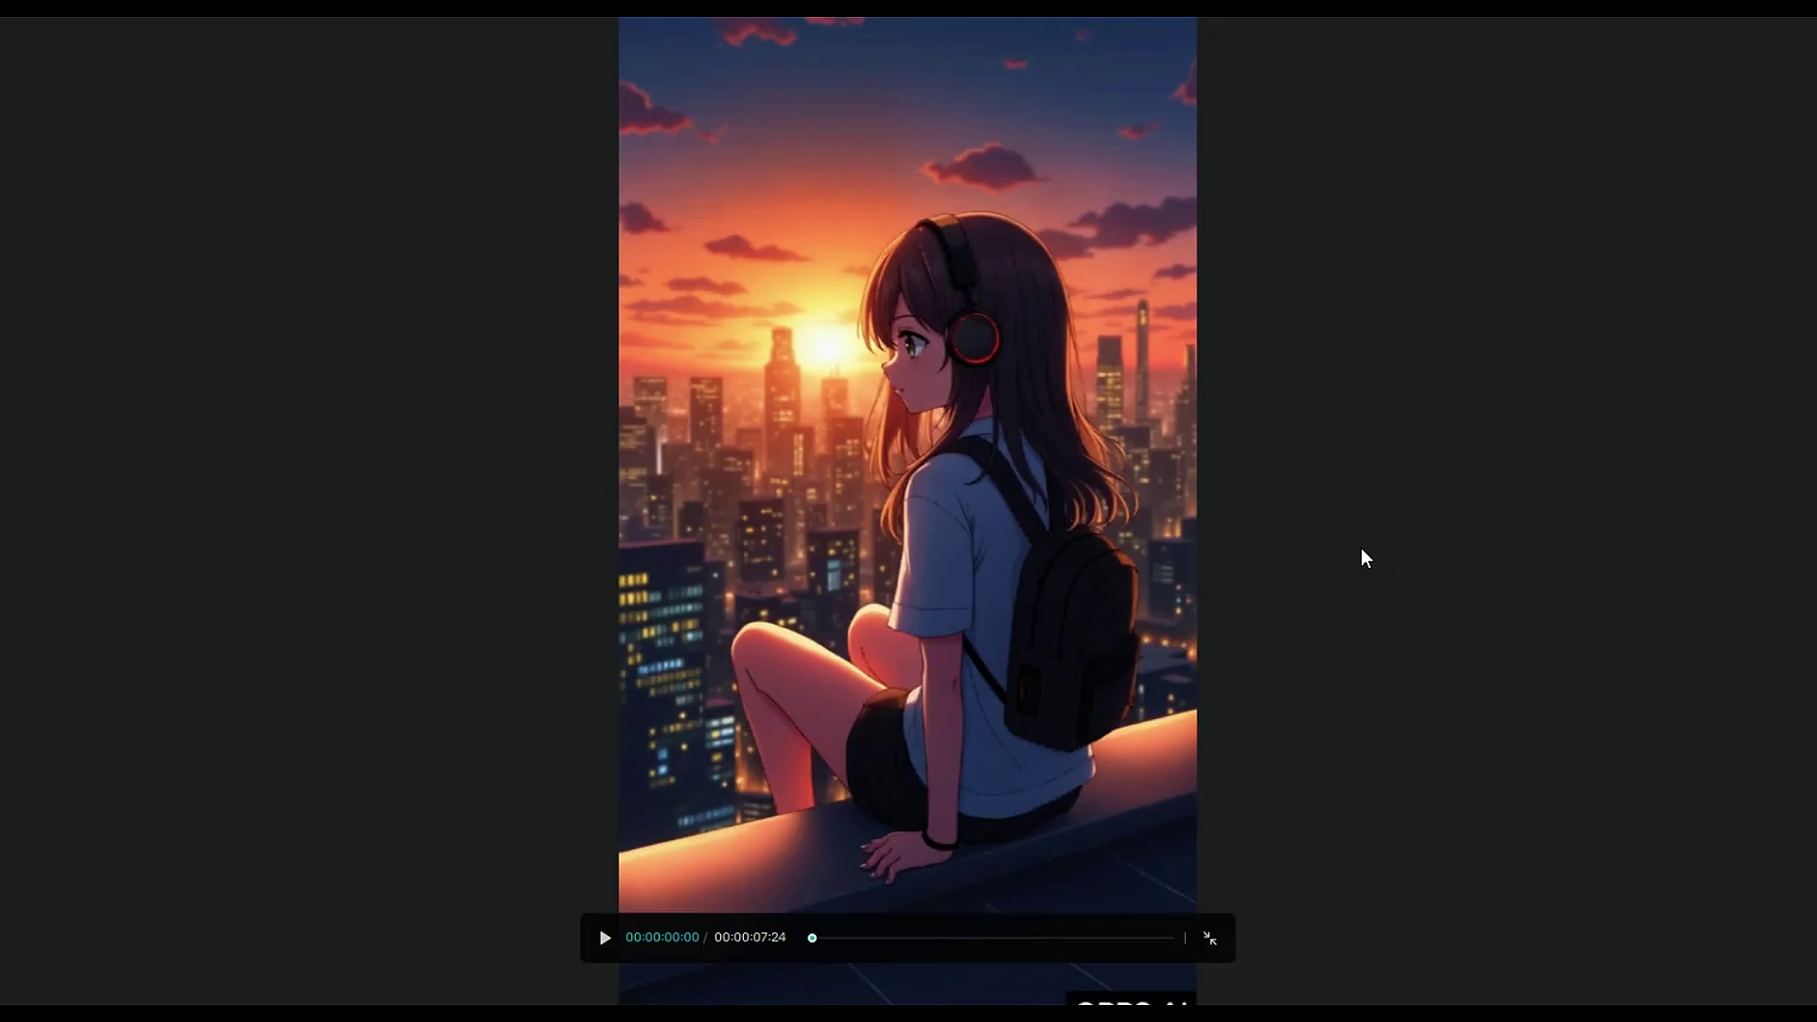
{"action": "left_click", "coordinate": [606, 938]}
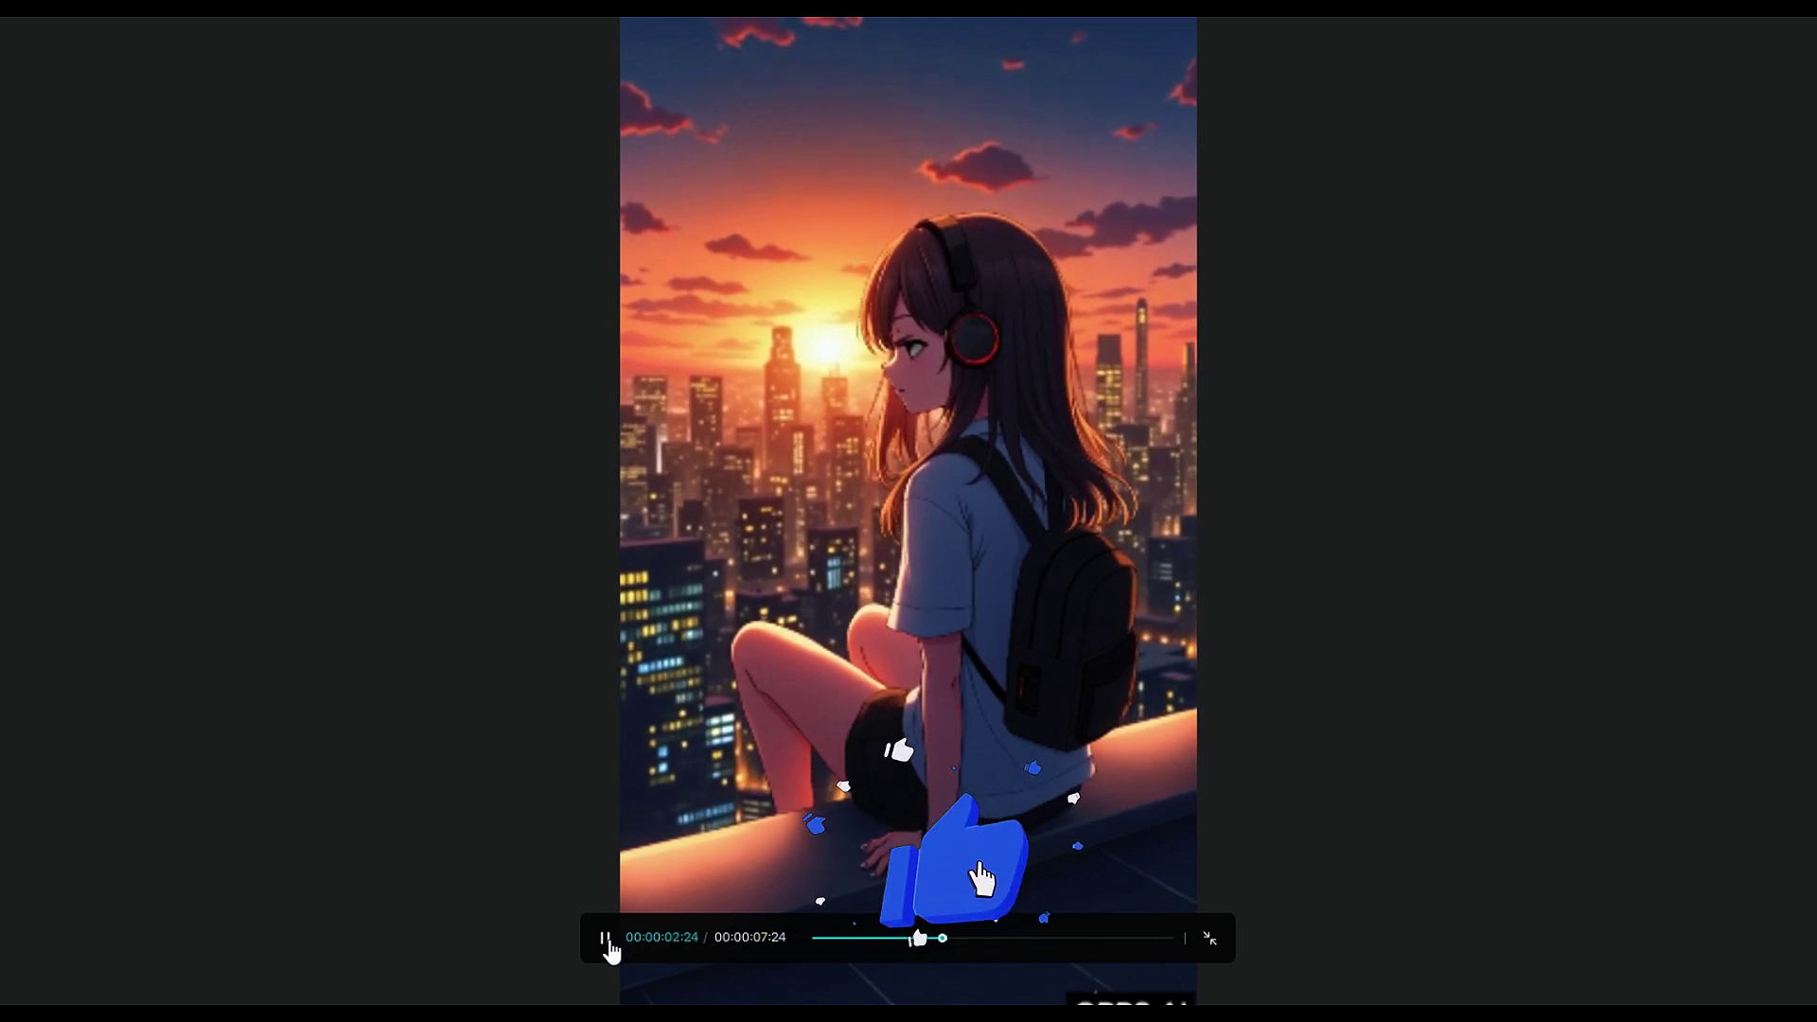
{"action": "left_click", "coordinate": [604, 939]}
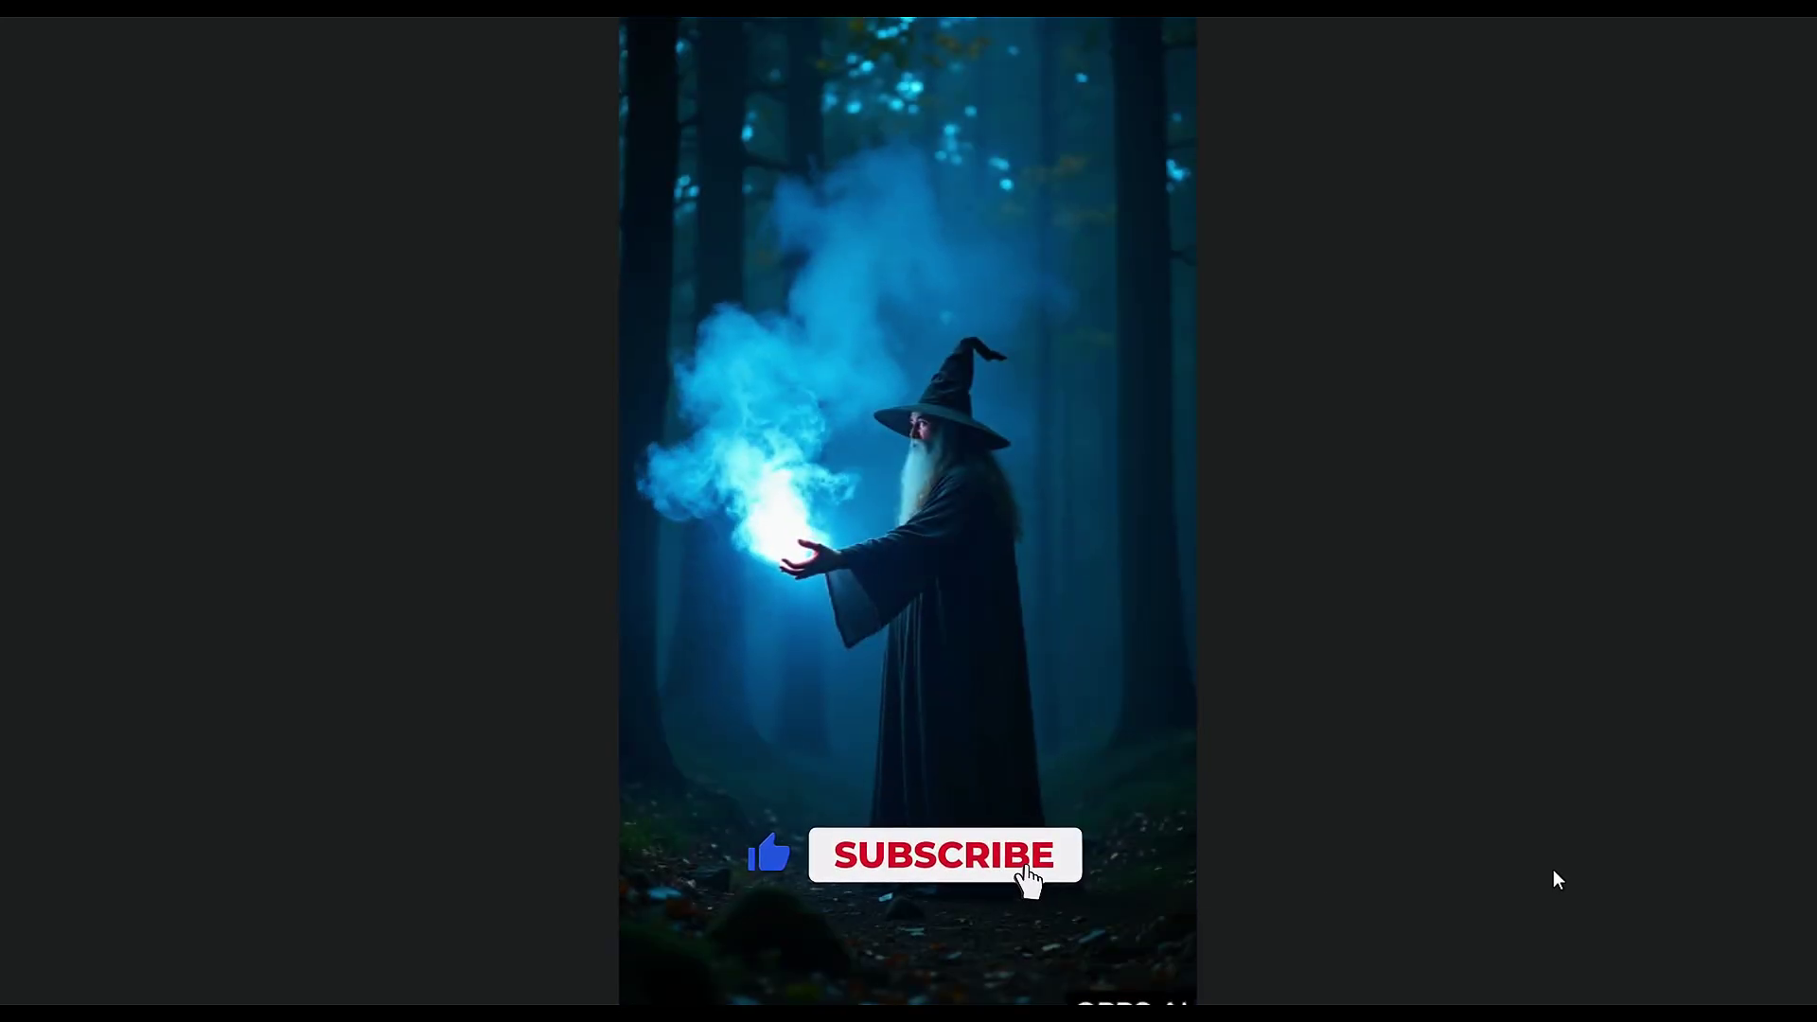